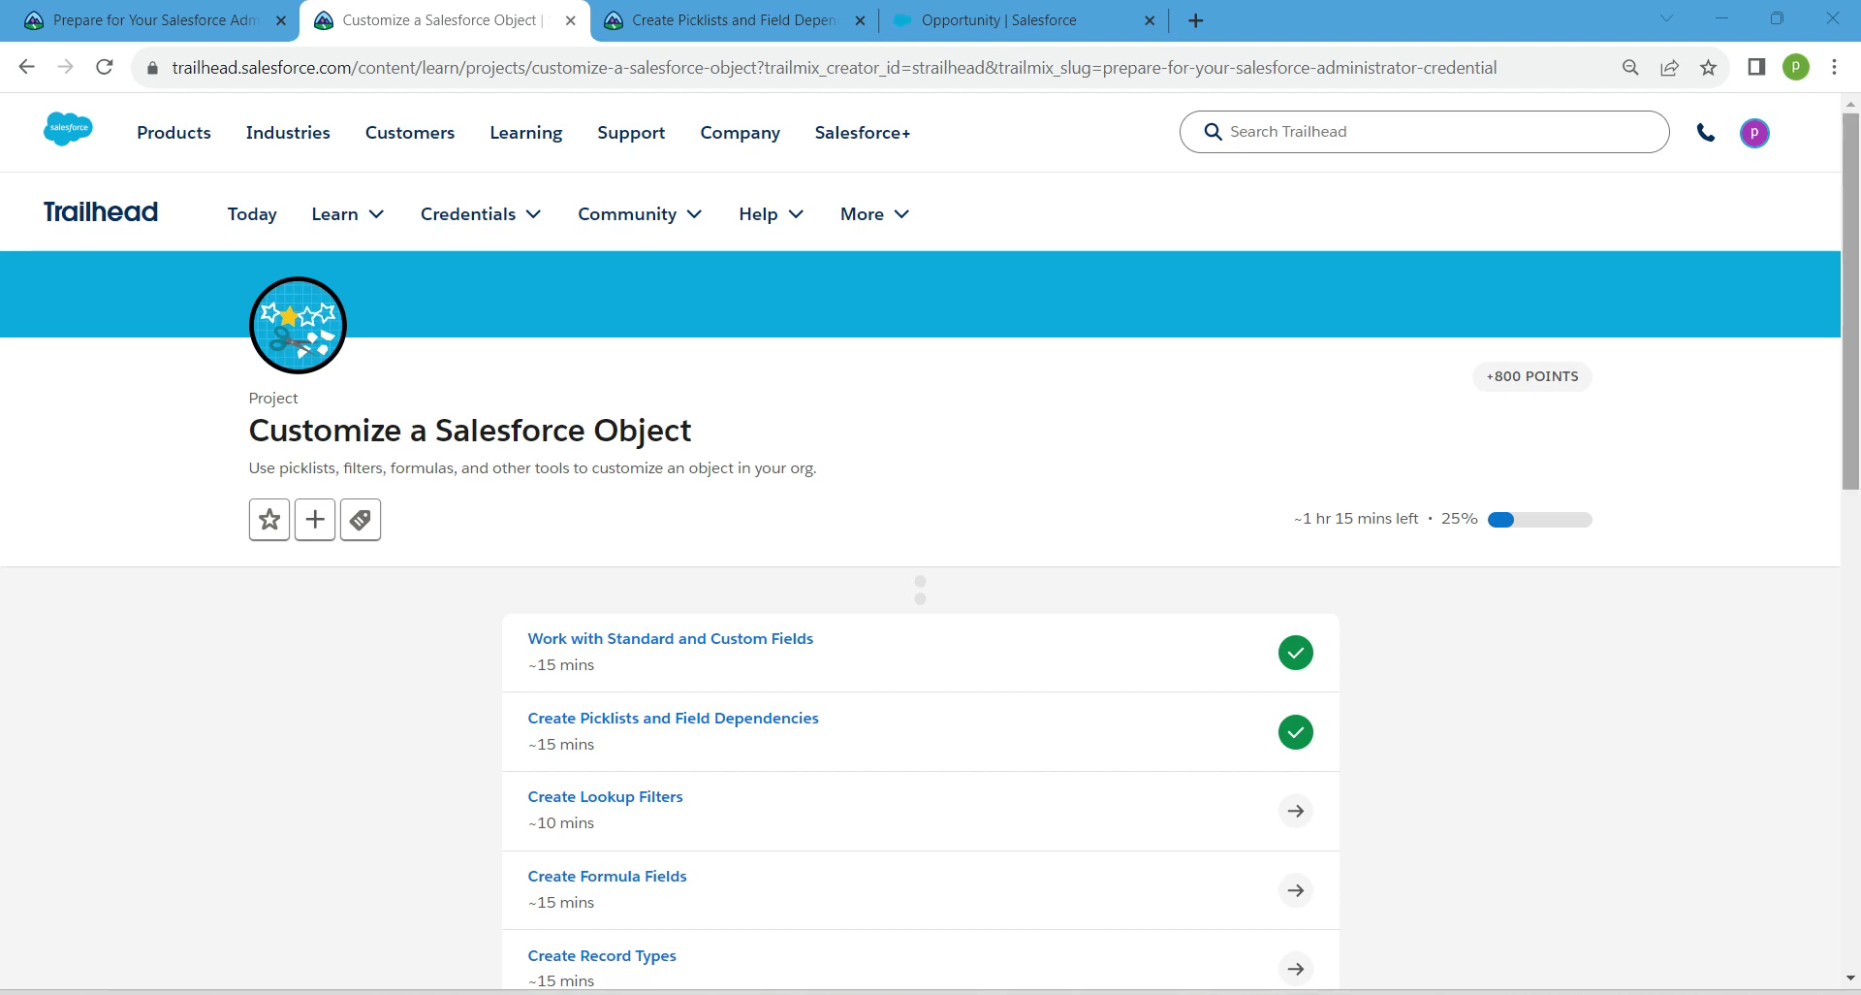
# Open the Create Lookup Filters unit of the Customize a Salesforce Object project
pyautogui.scroll(-3, 921, 582)
pyautogui.scroll(3, 605, 800)
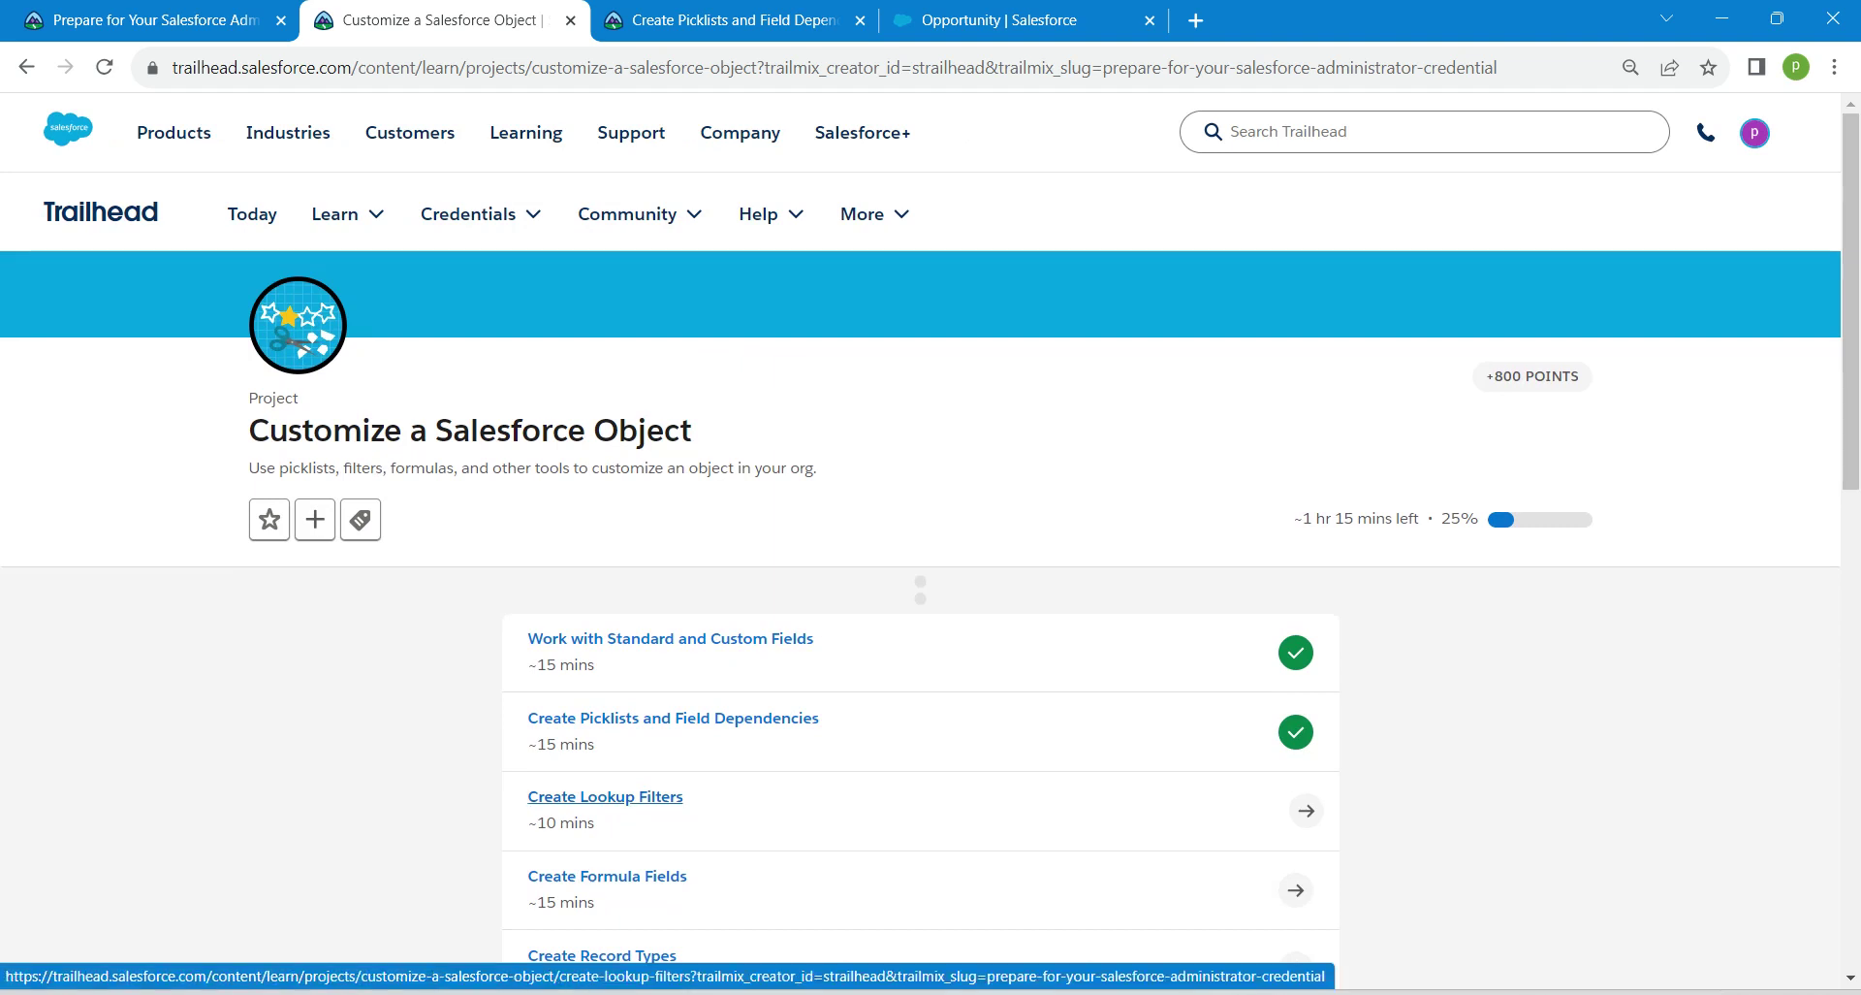
pyautogui.click(605, 796)
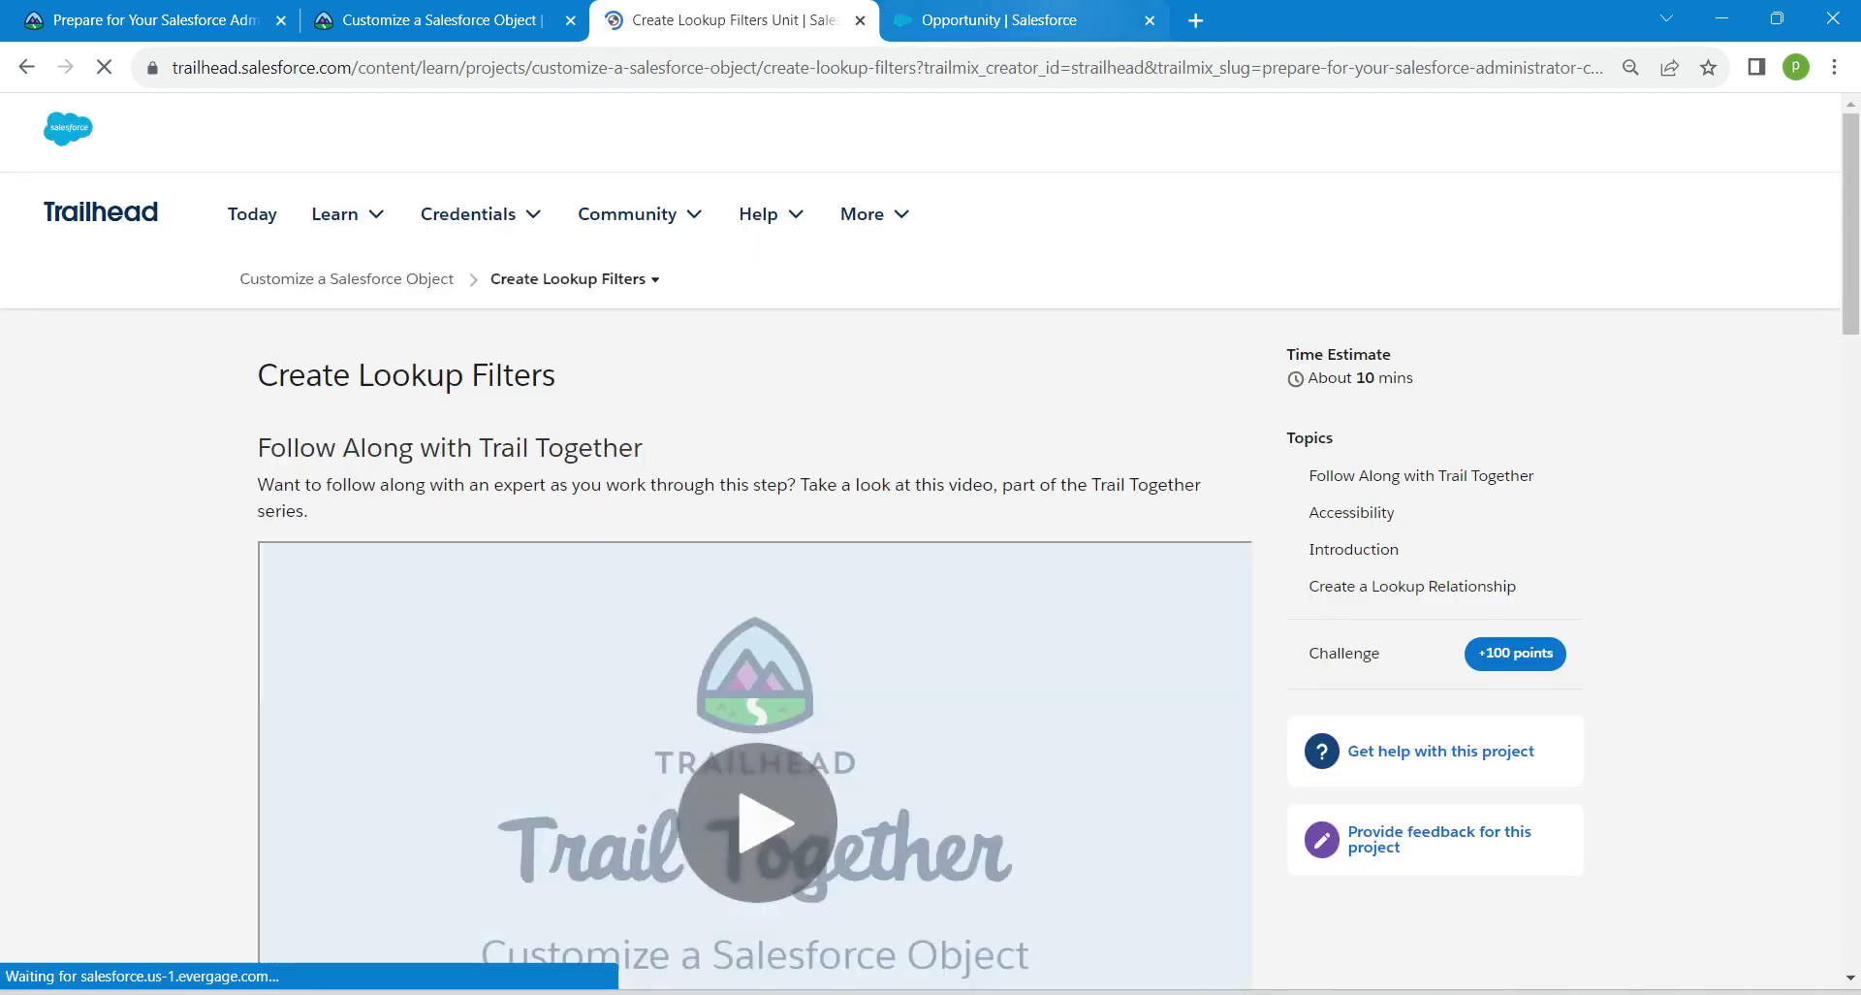
# Switch to Salesforce Setup, find the Case object in Object Manager and open its Fields & Relationships
pyautogui.hotkey('ctrl', 'Tab')
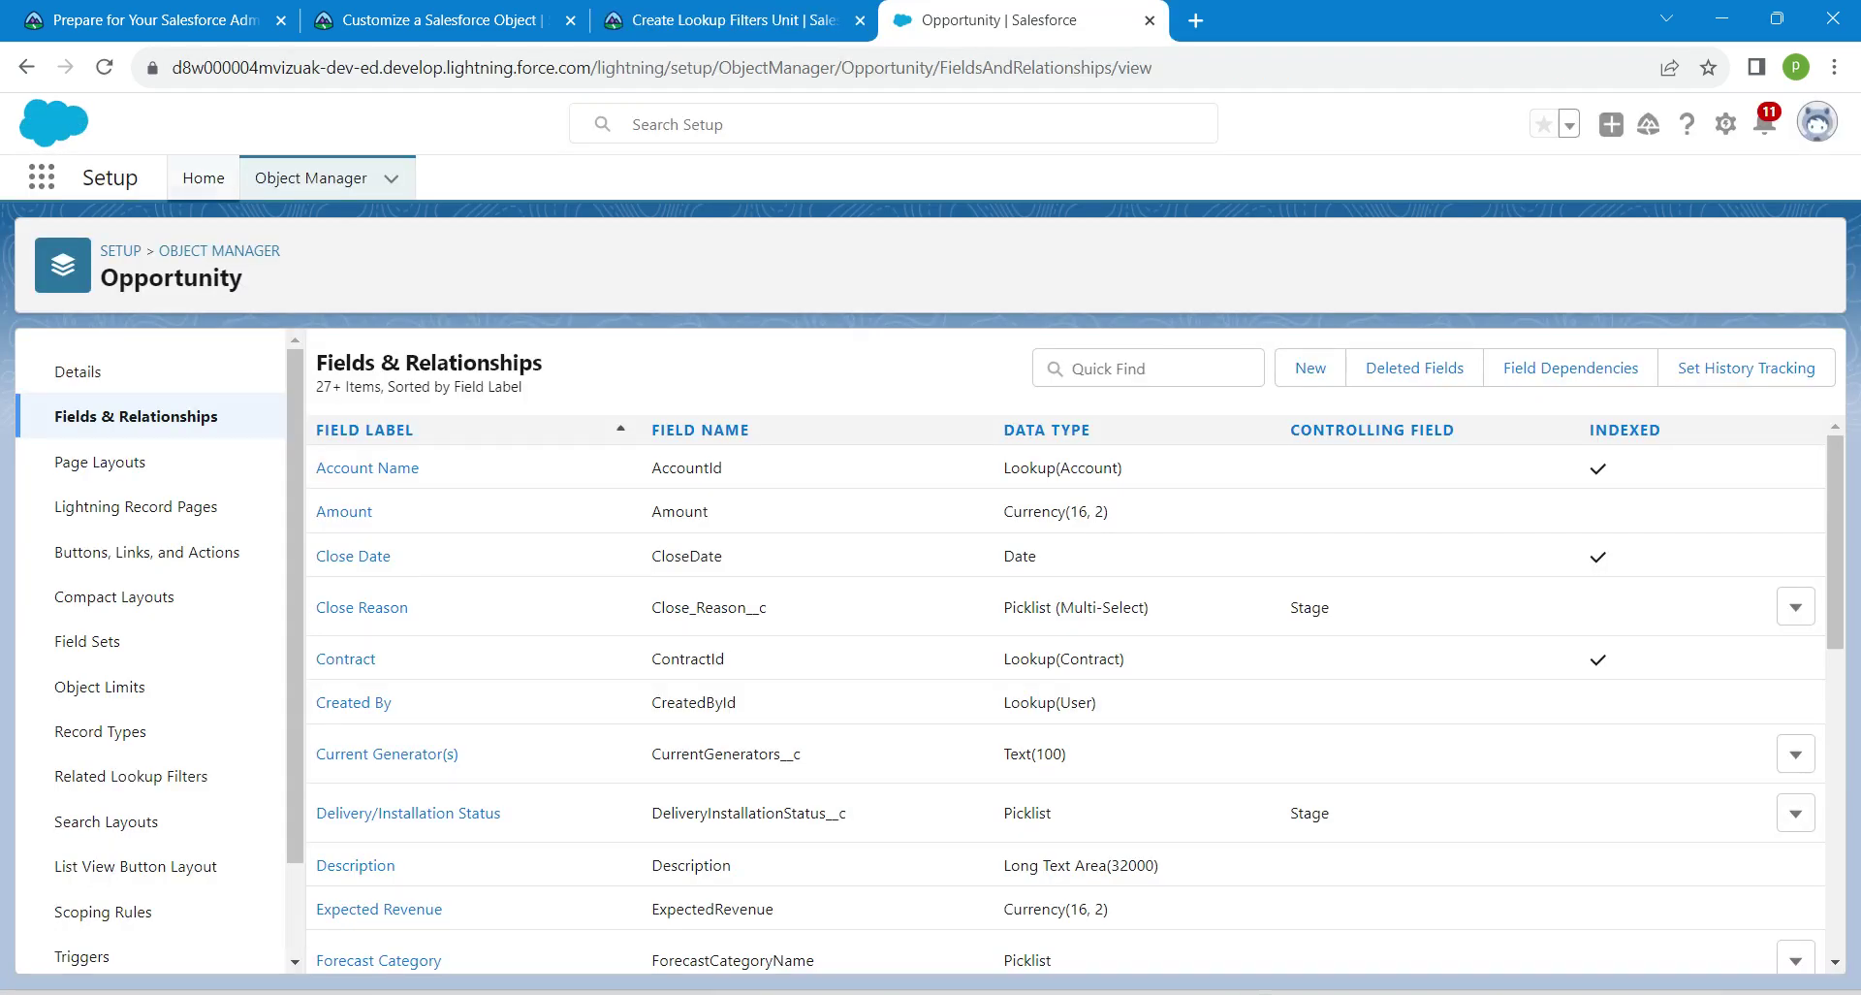
pyautogui.click(203, 177)
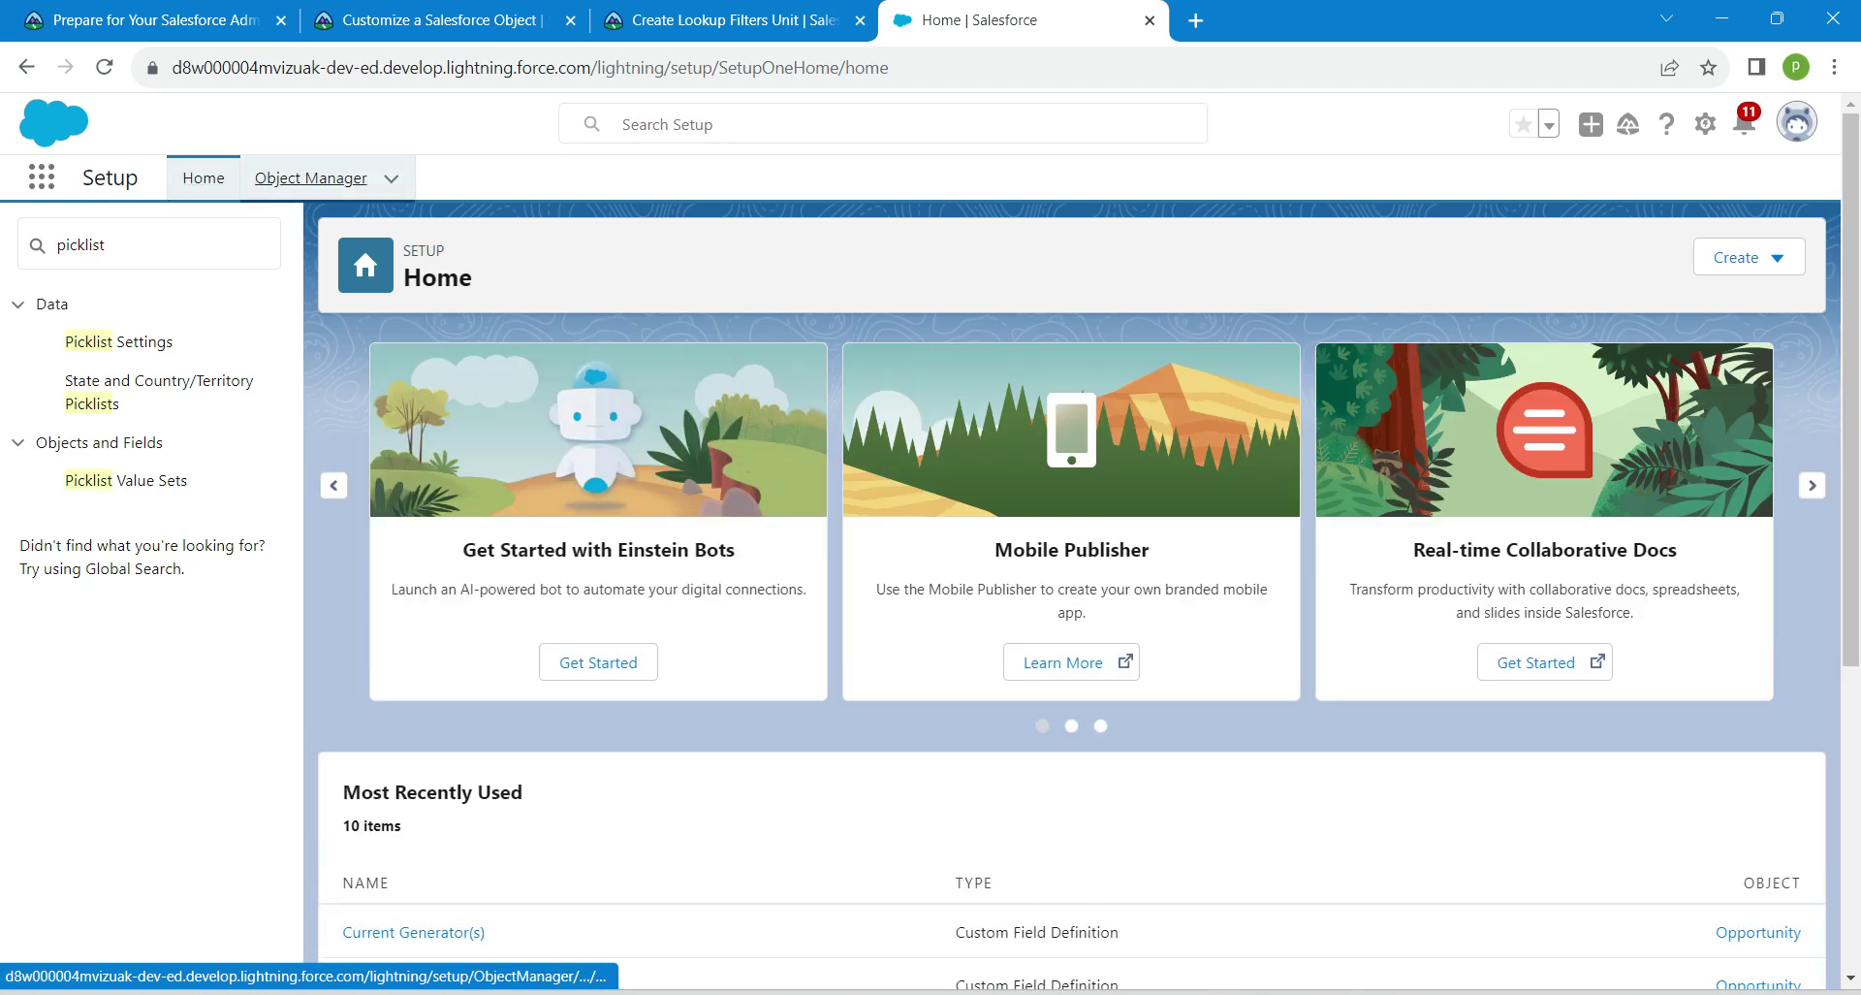
pyautogui.click(310, 178)
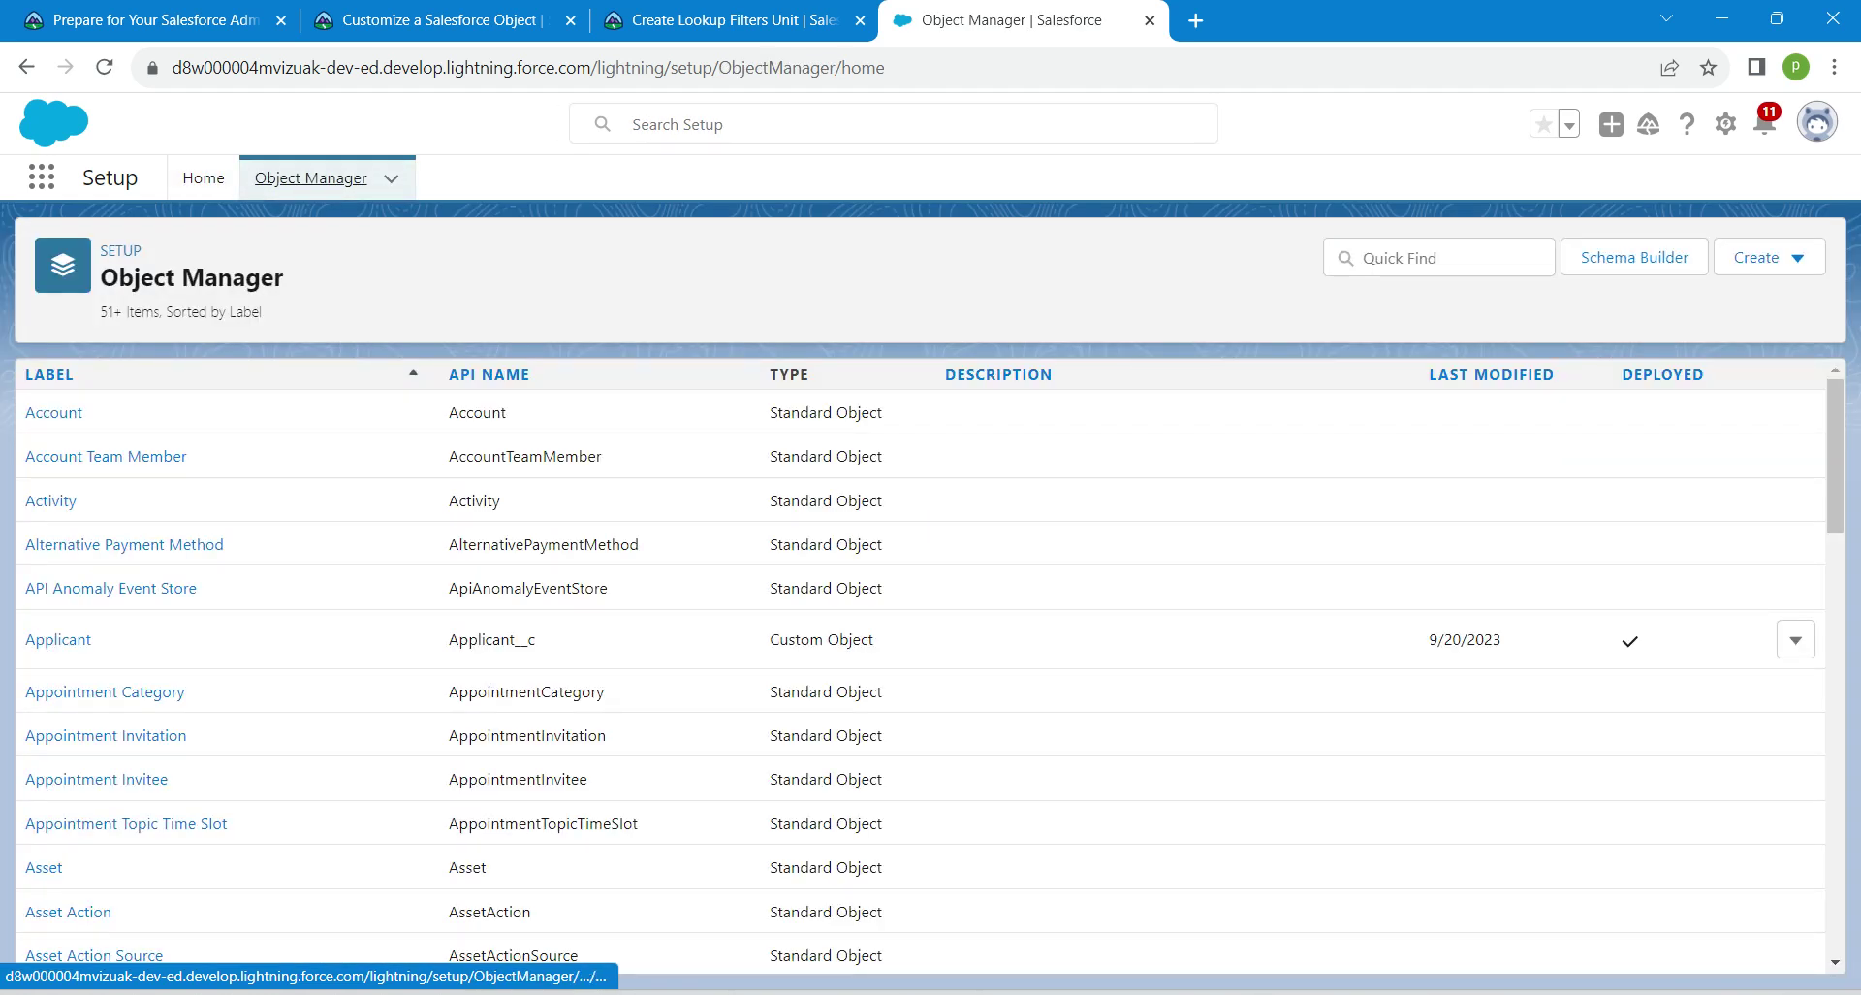
pyautogui.click(1415, 257)
pyautogui.write('case')
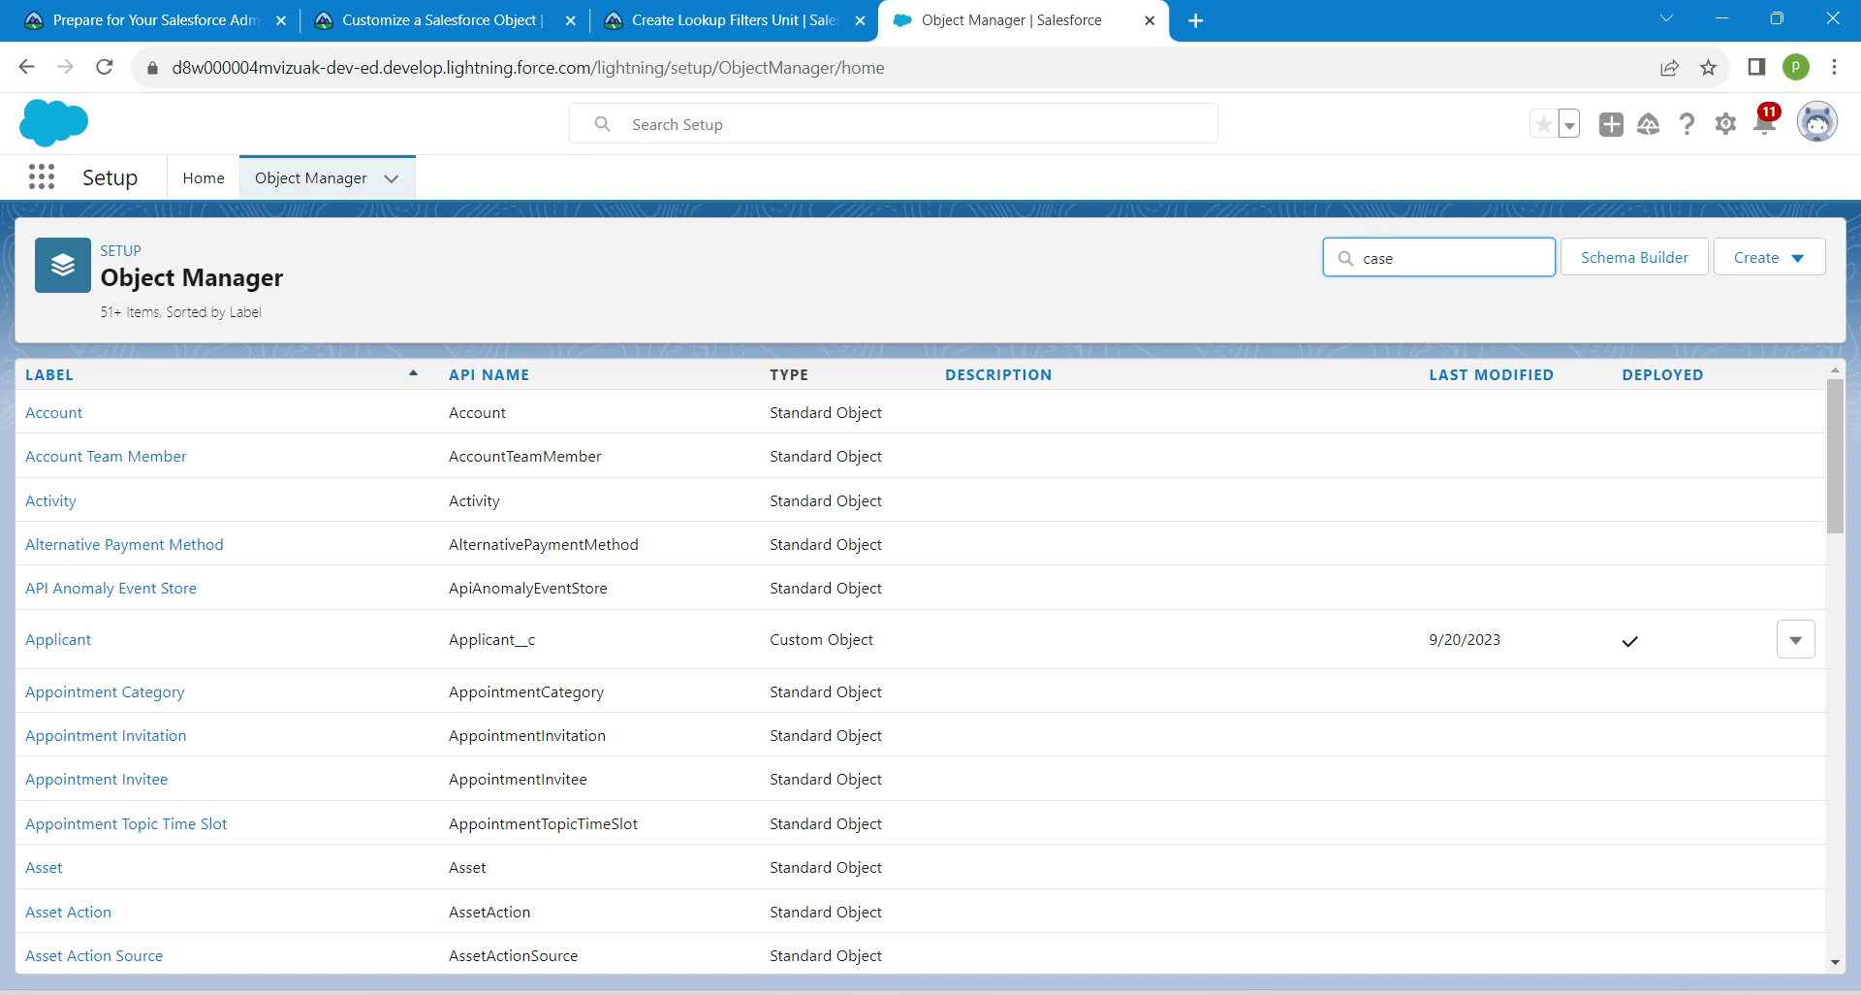
pyautogui.click(39, 412)
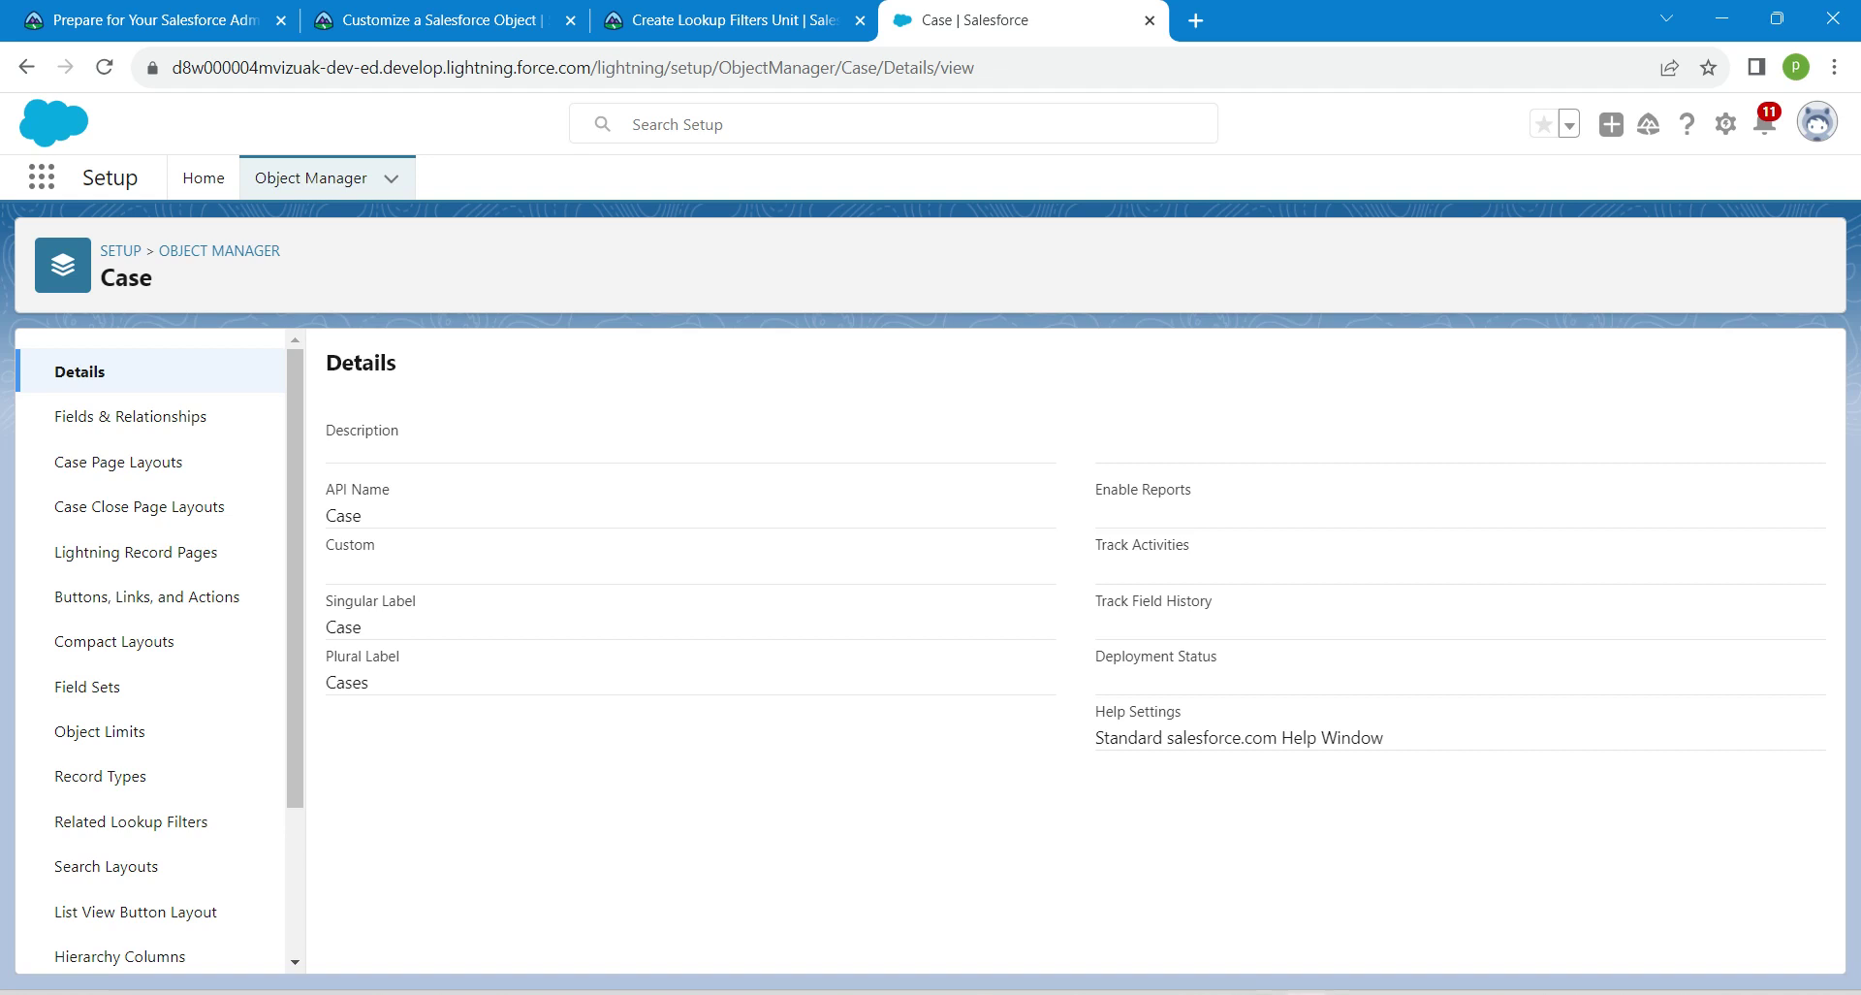
pyautogui.click(130, 416)
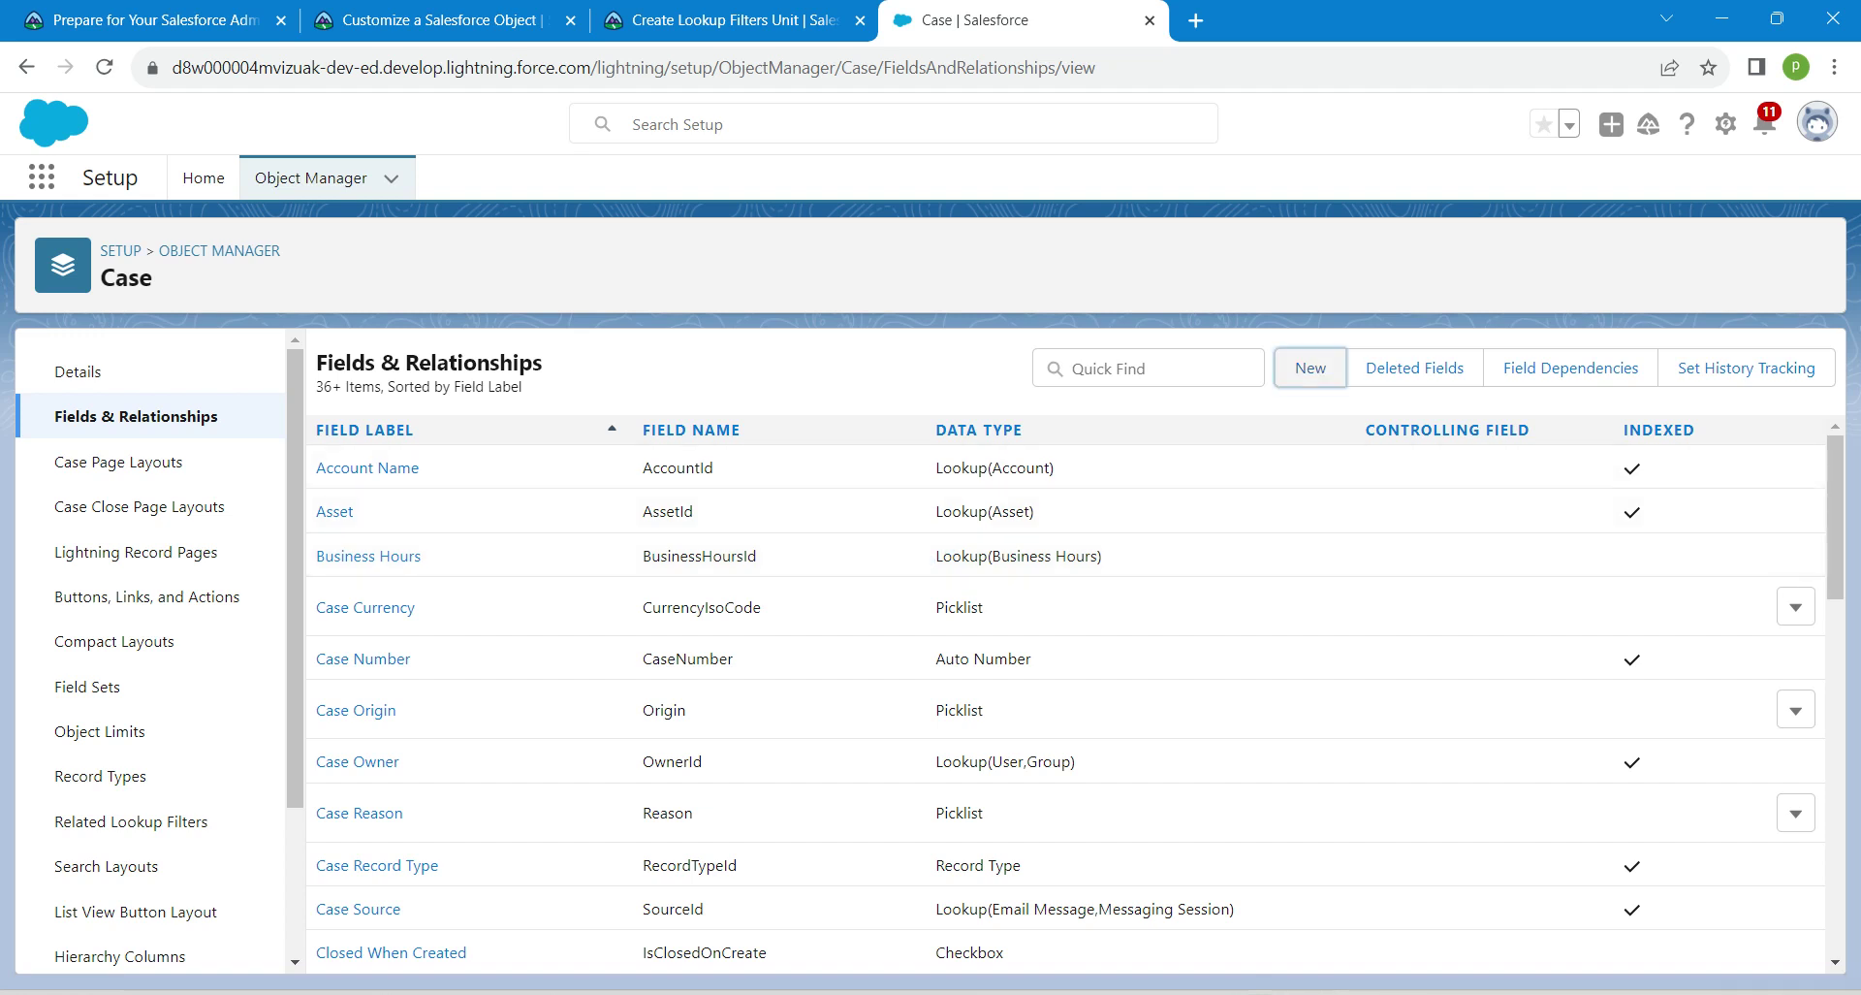
# Start a new custom field on Case with Lookup Relationship as its data type
pyautogui.click(1310, 367)
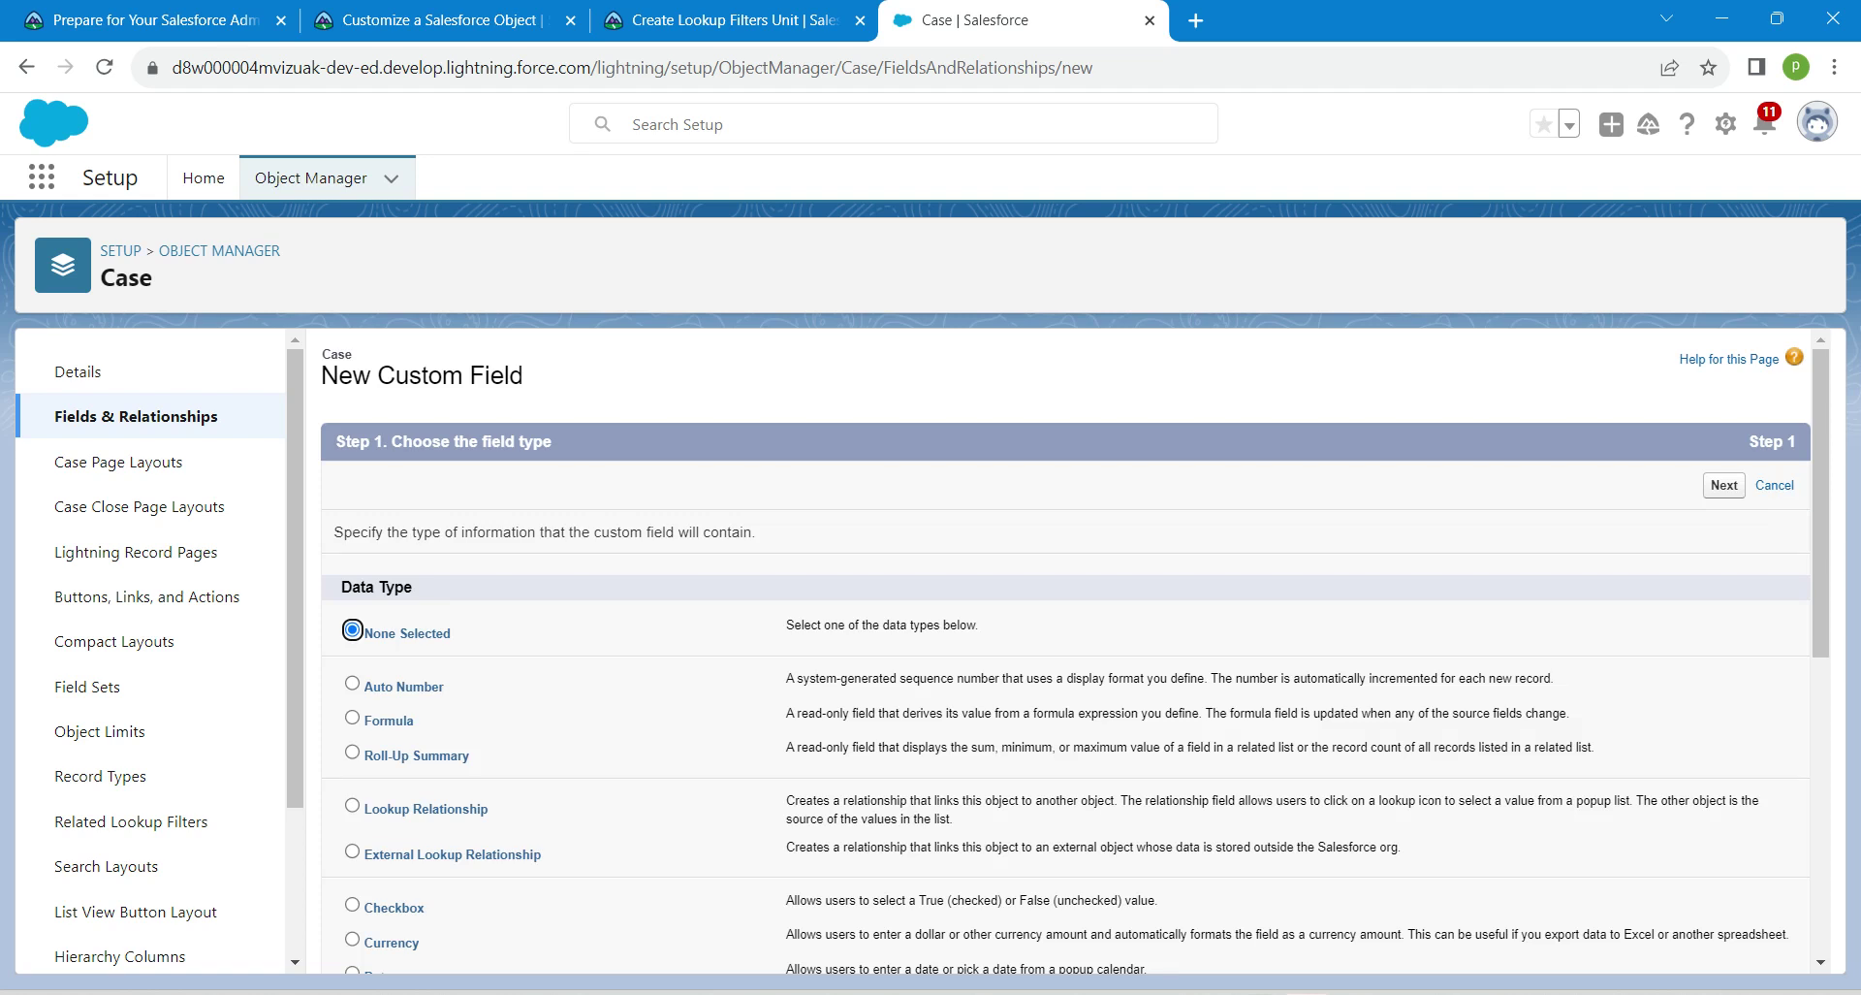
pyautogui.click(352, 806)
pyautogui.click(1725, 485)
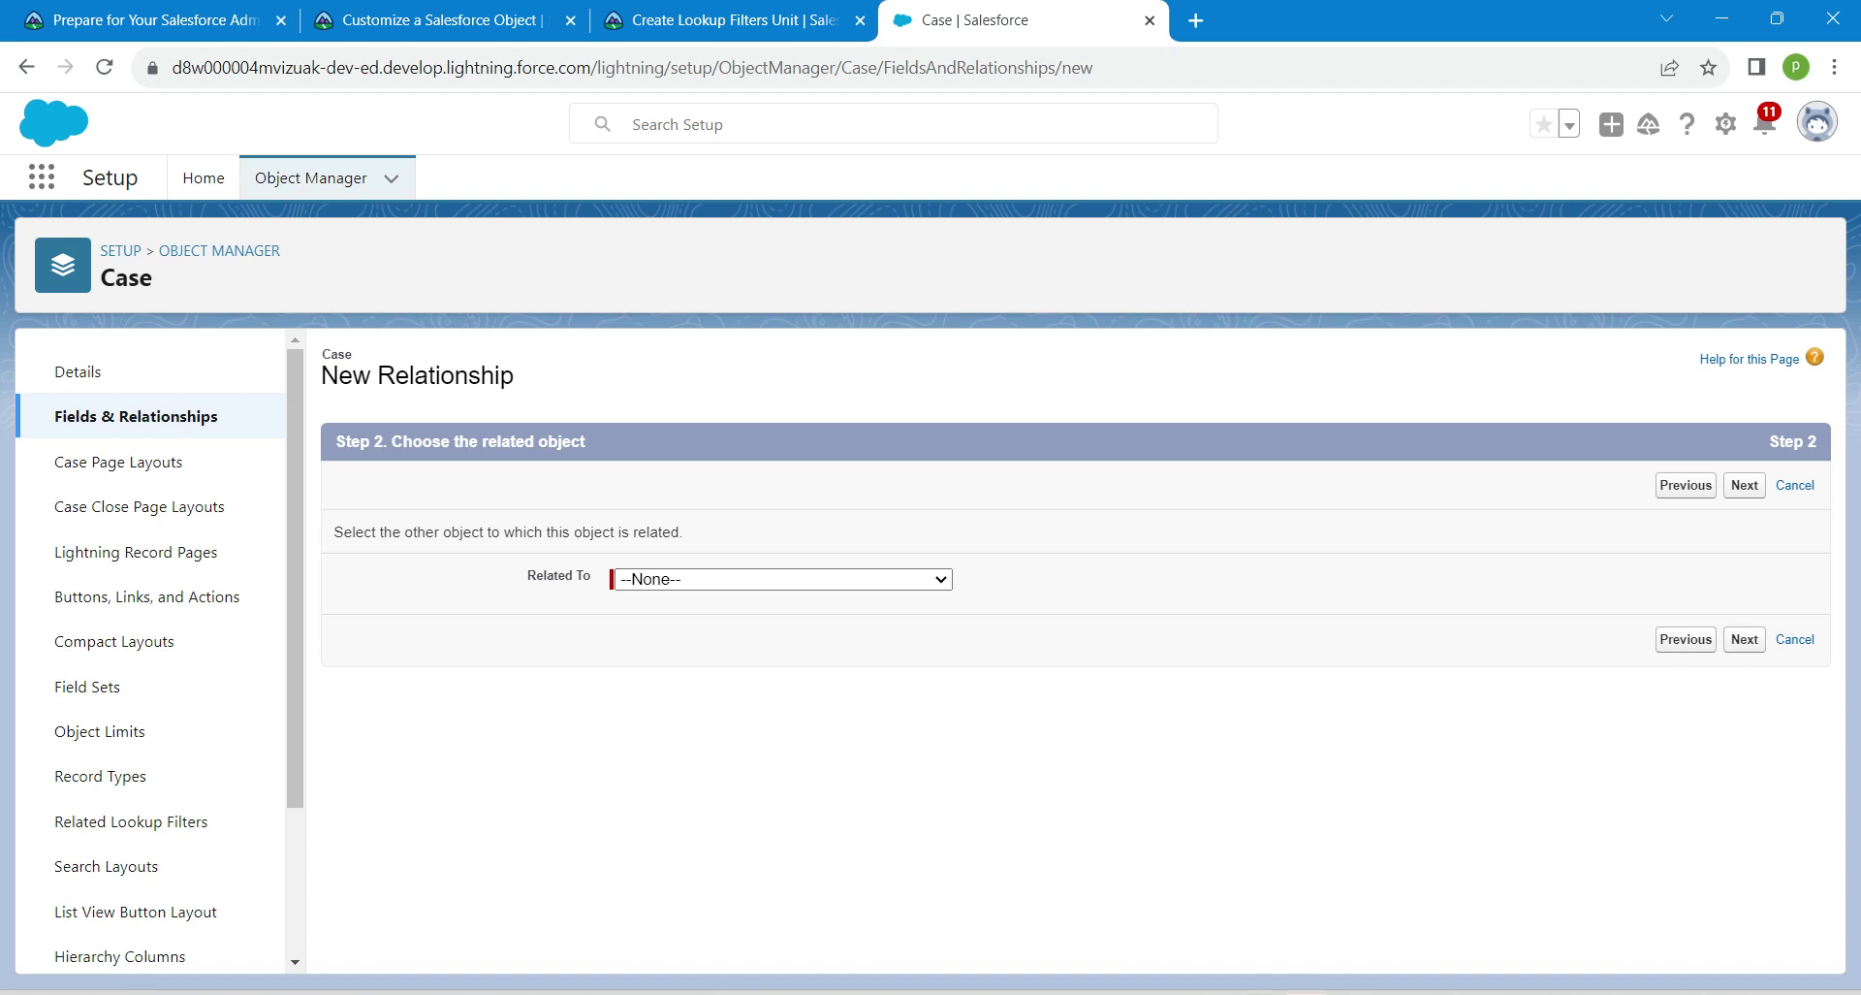
# Relate the new lookup field to the User object and continue to the label and name settings
pyautogui.click(783, 580)
pyautogui.scroll(-1, 783, 309)
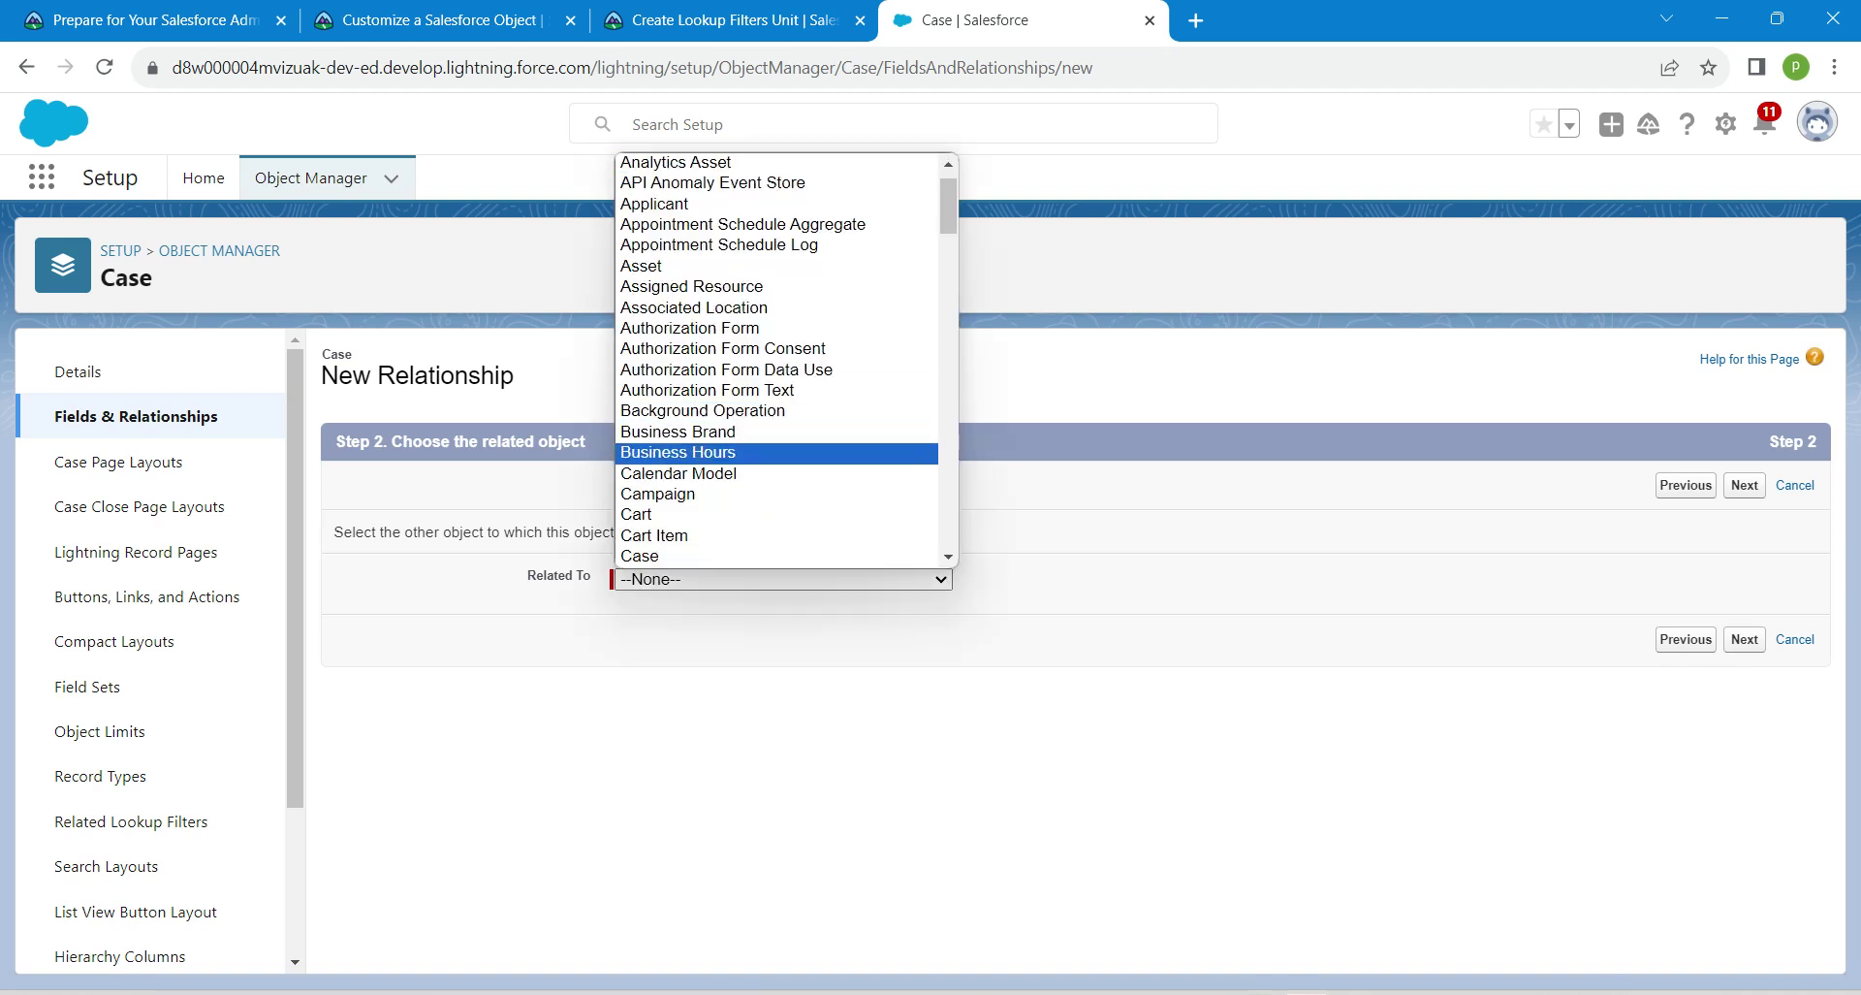
pyautogui.scroll(-20, 776, 358)
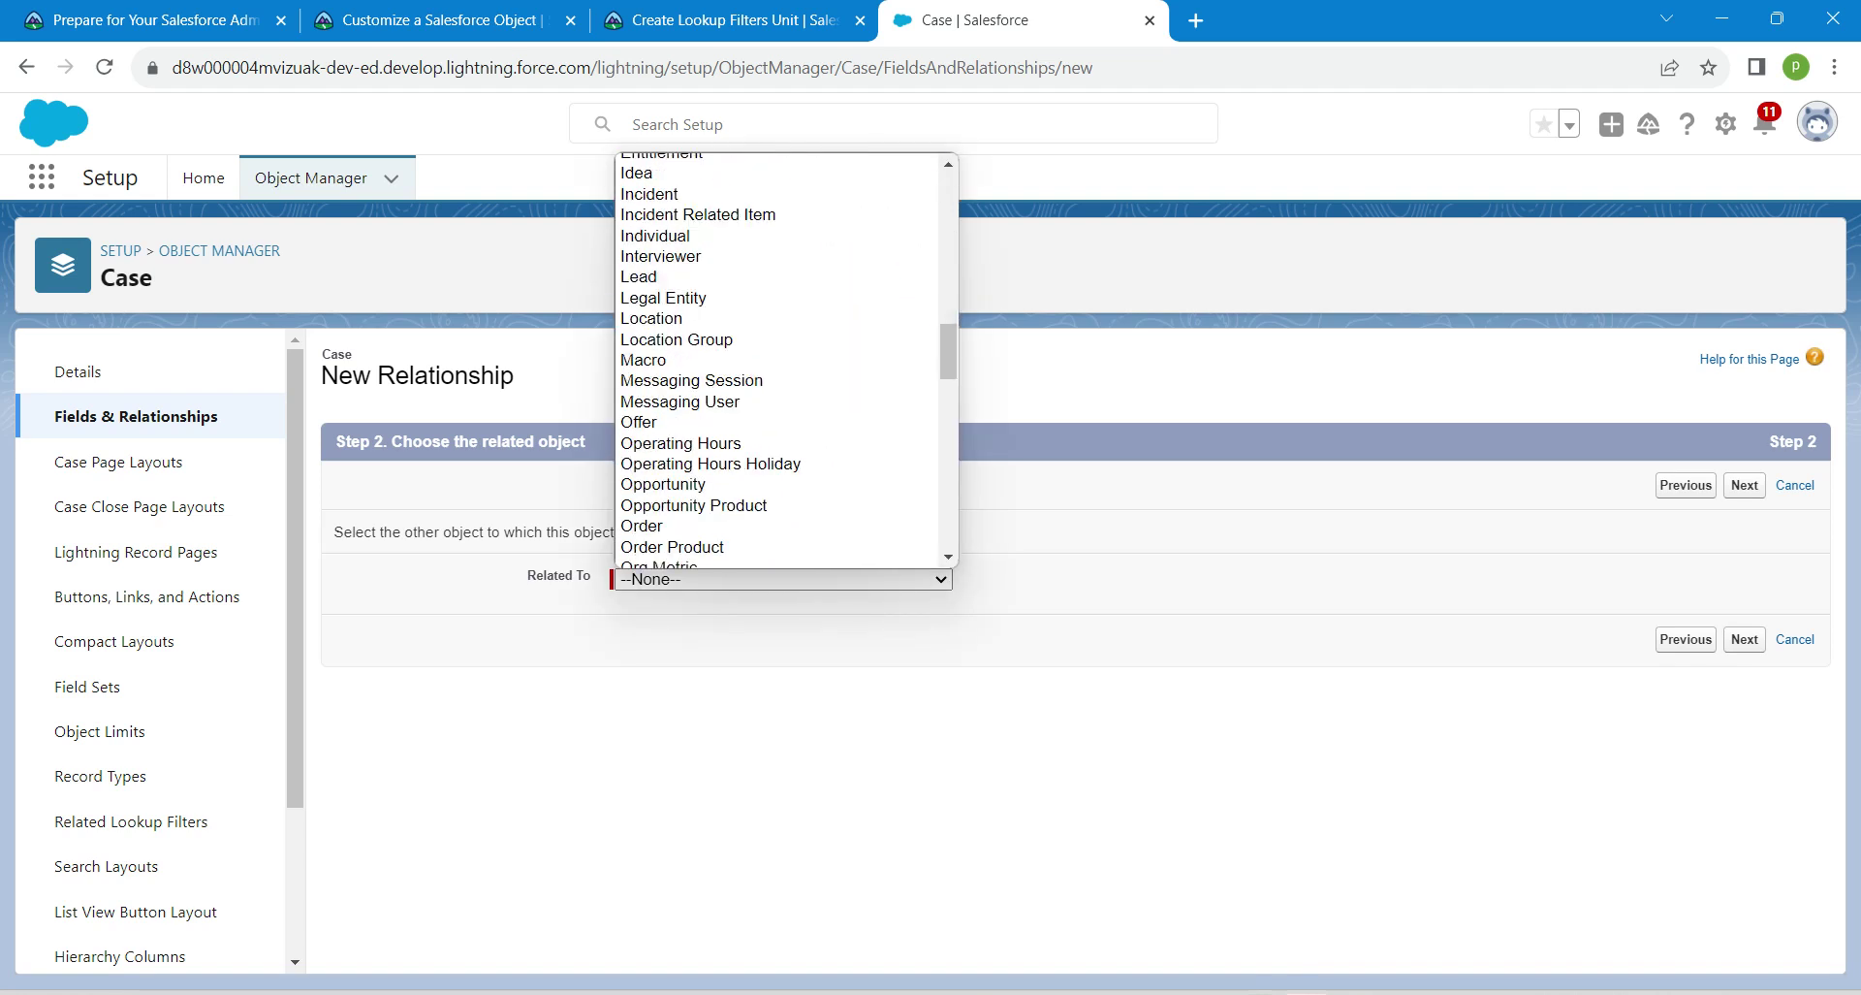
pyautogui.scroll(-12, 776, 359)
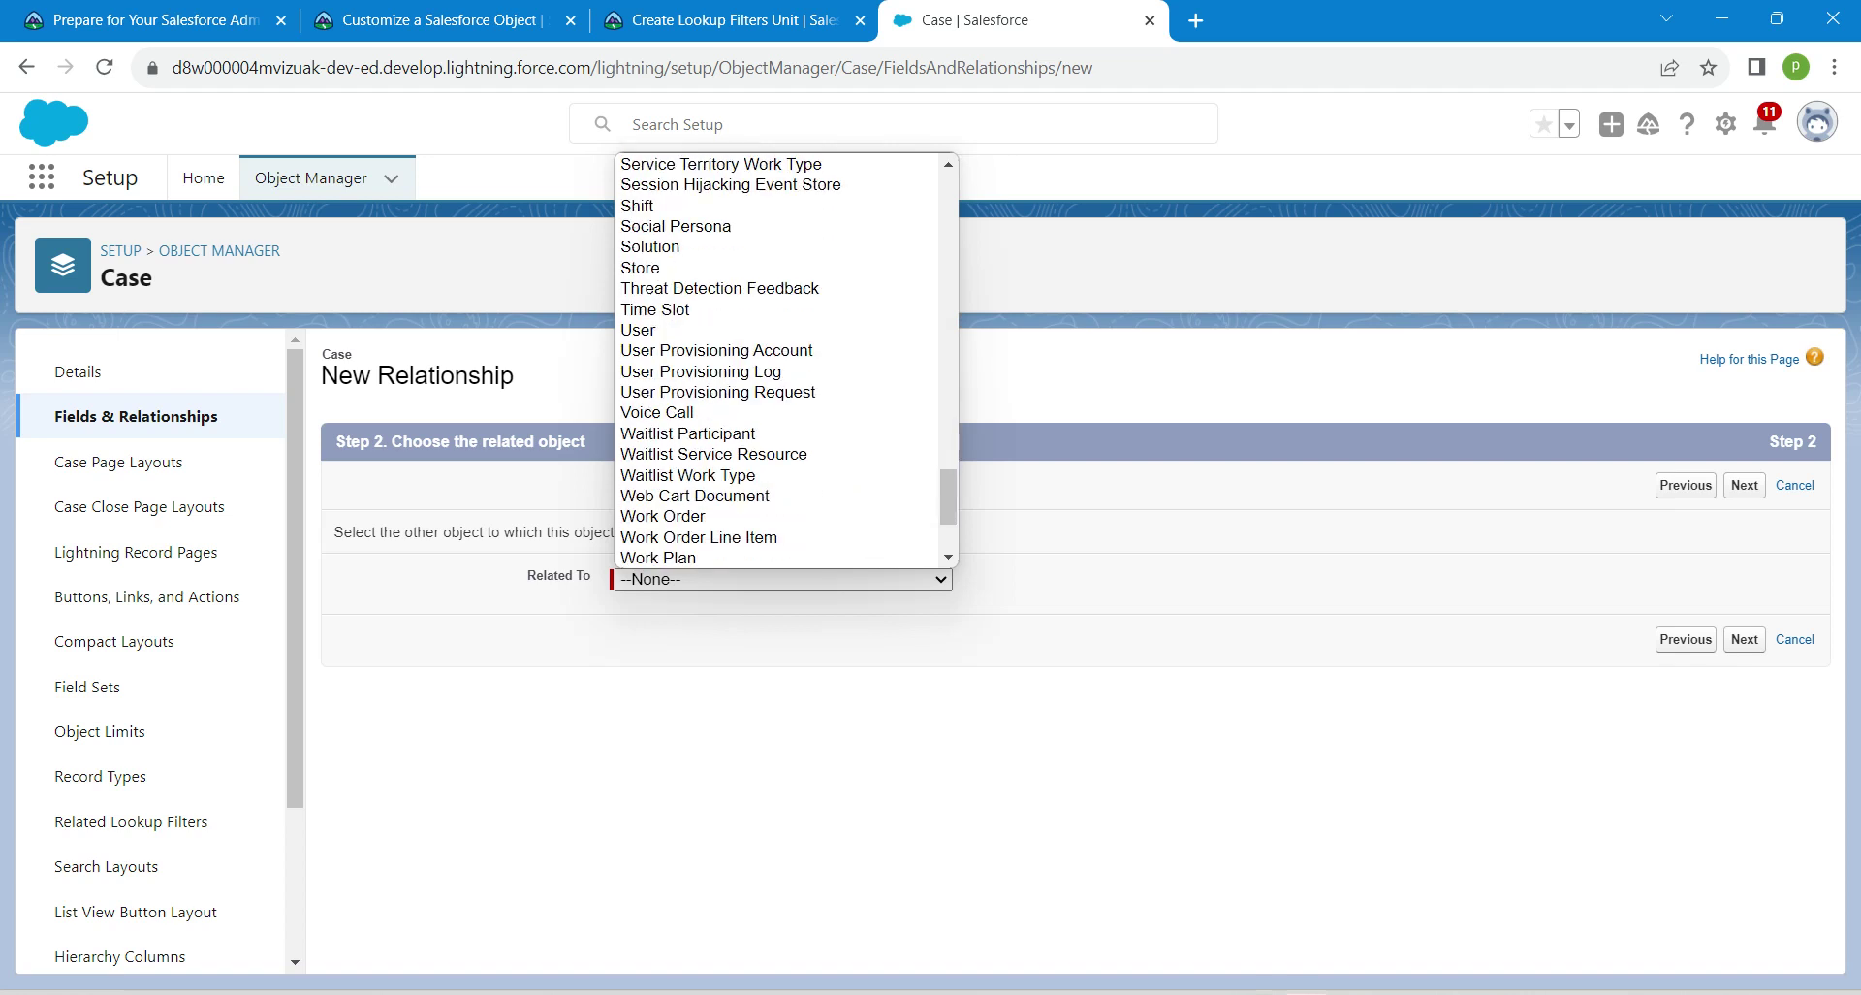
pyautogui.click(660, 329)
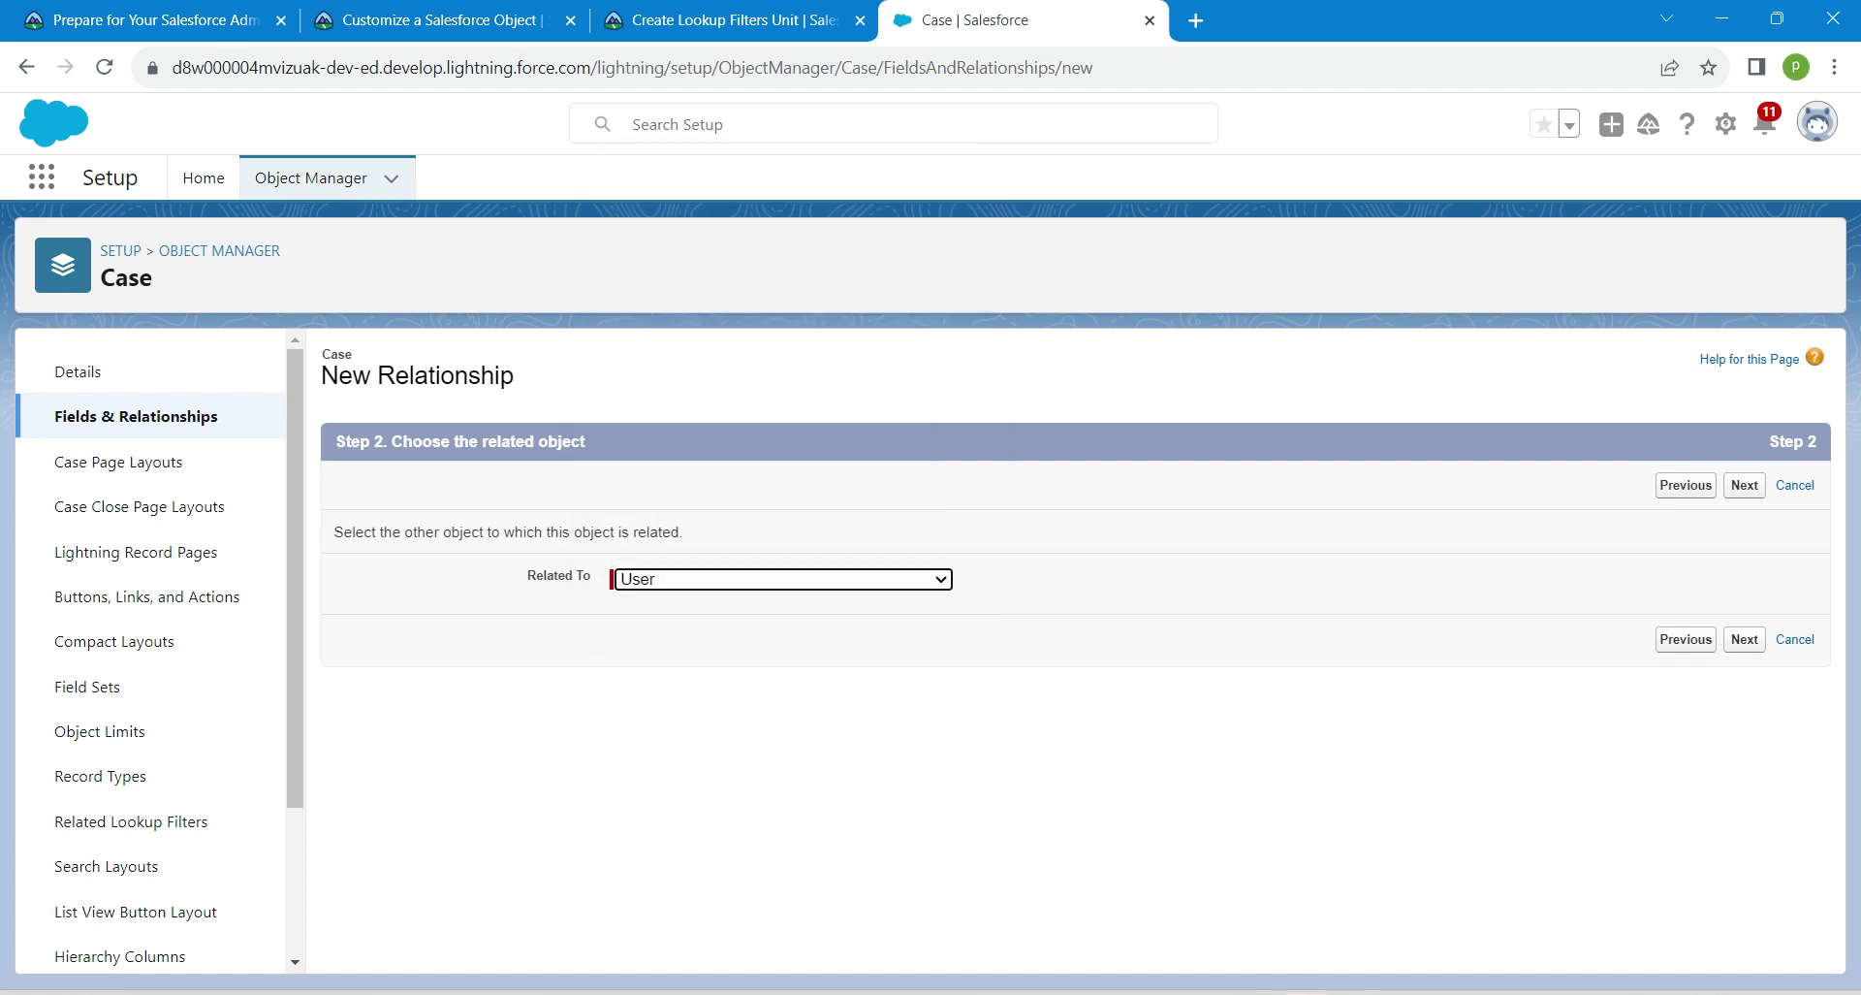
pyautogui.click(1745, 639)
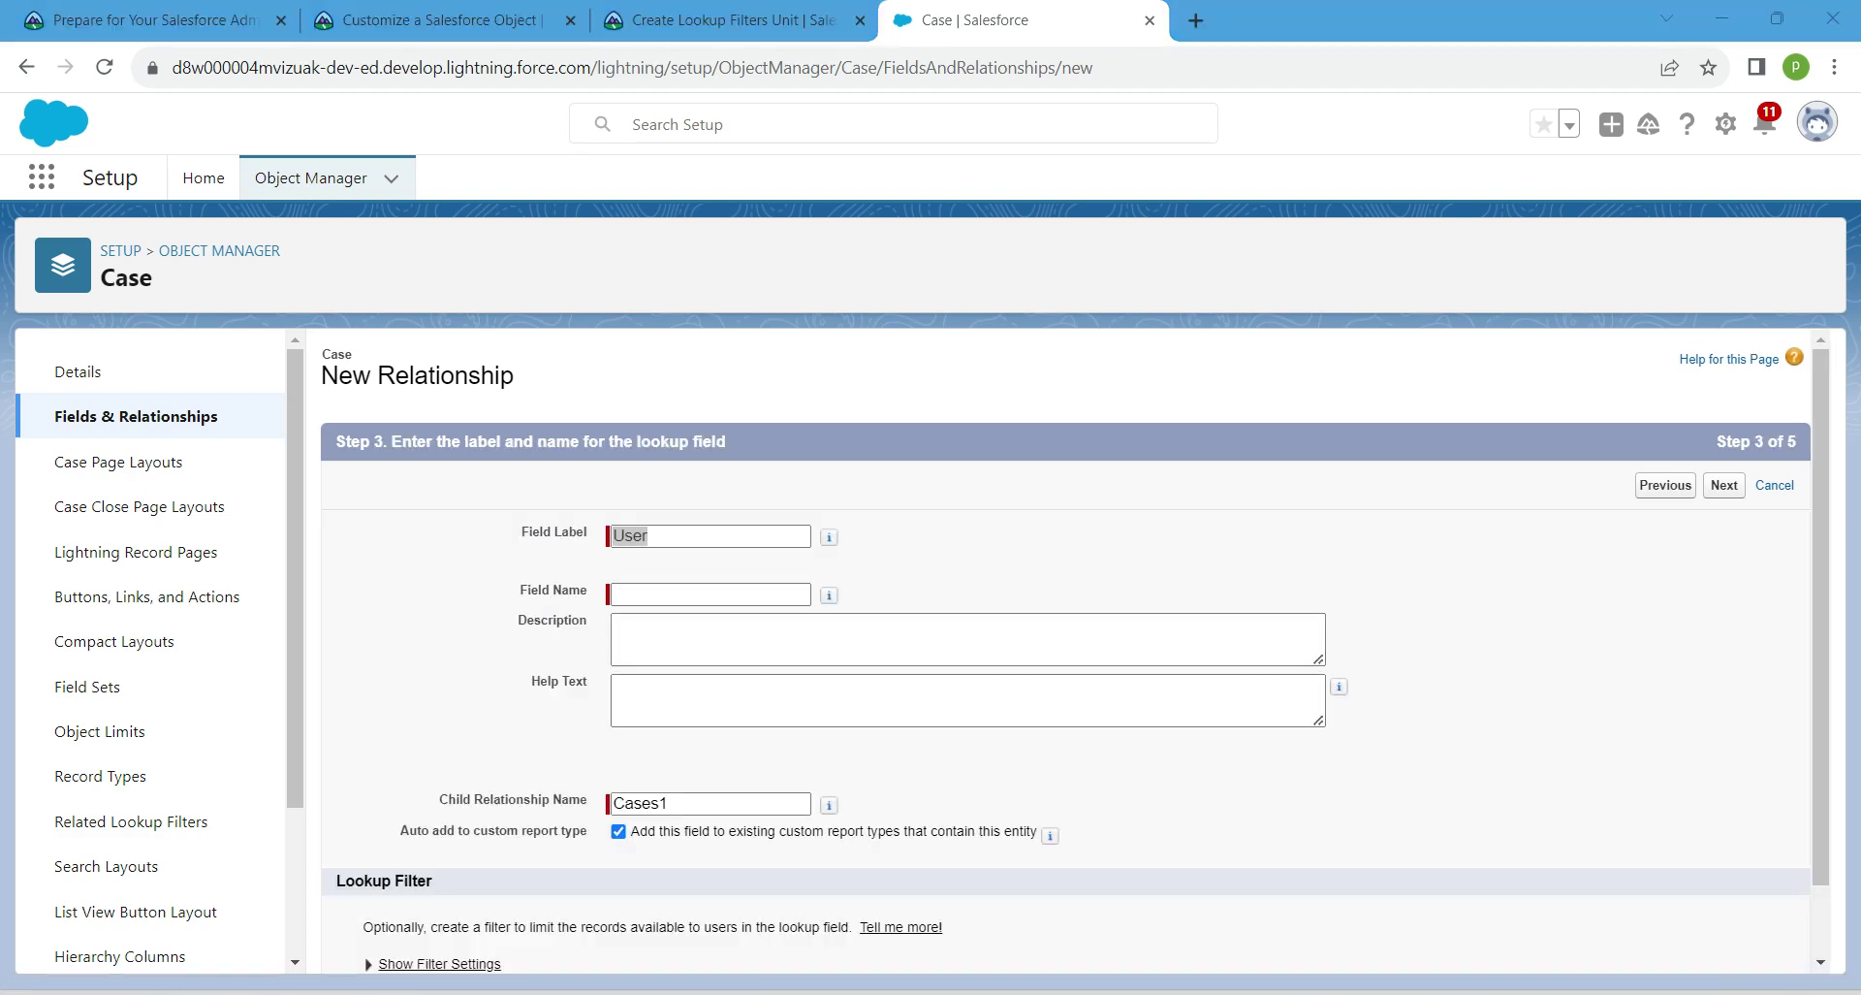
# Copy Backup Agent from the Trailhead instructions into the lookup's field label and field name
pyautogui.click(727, 19)
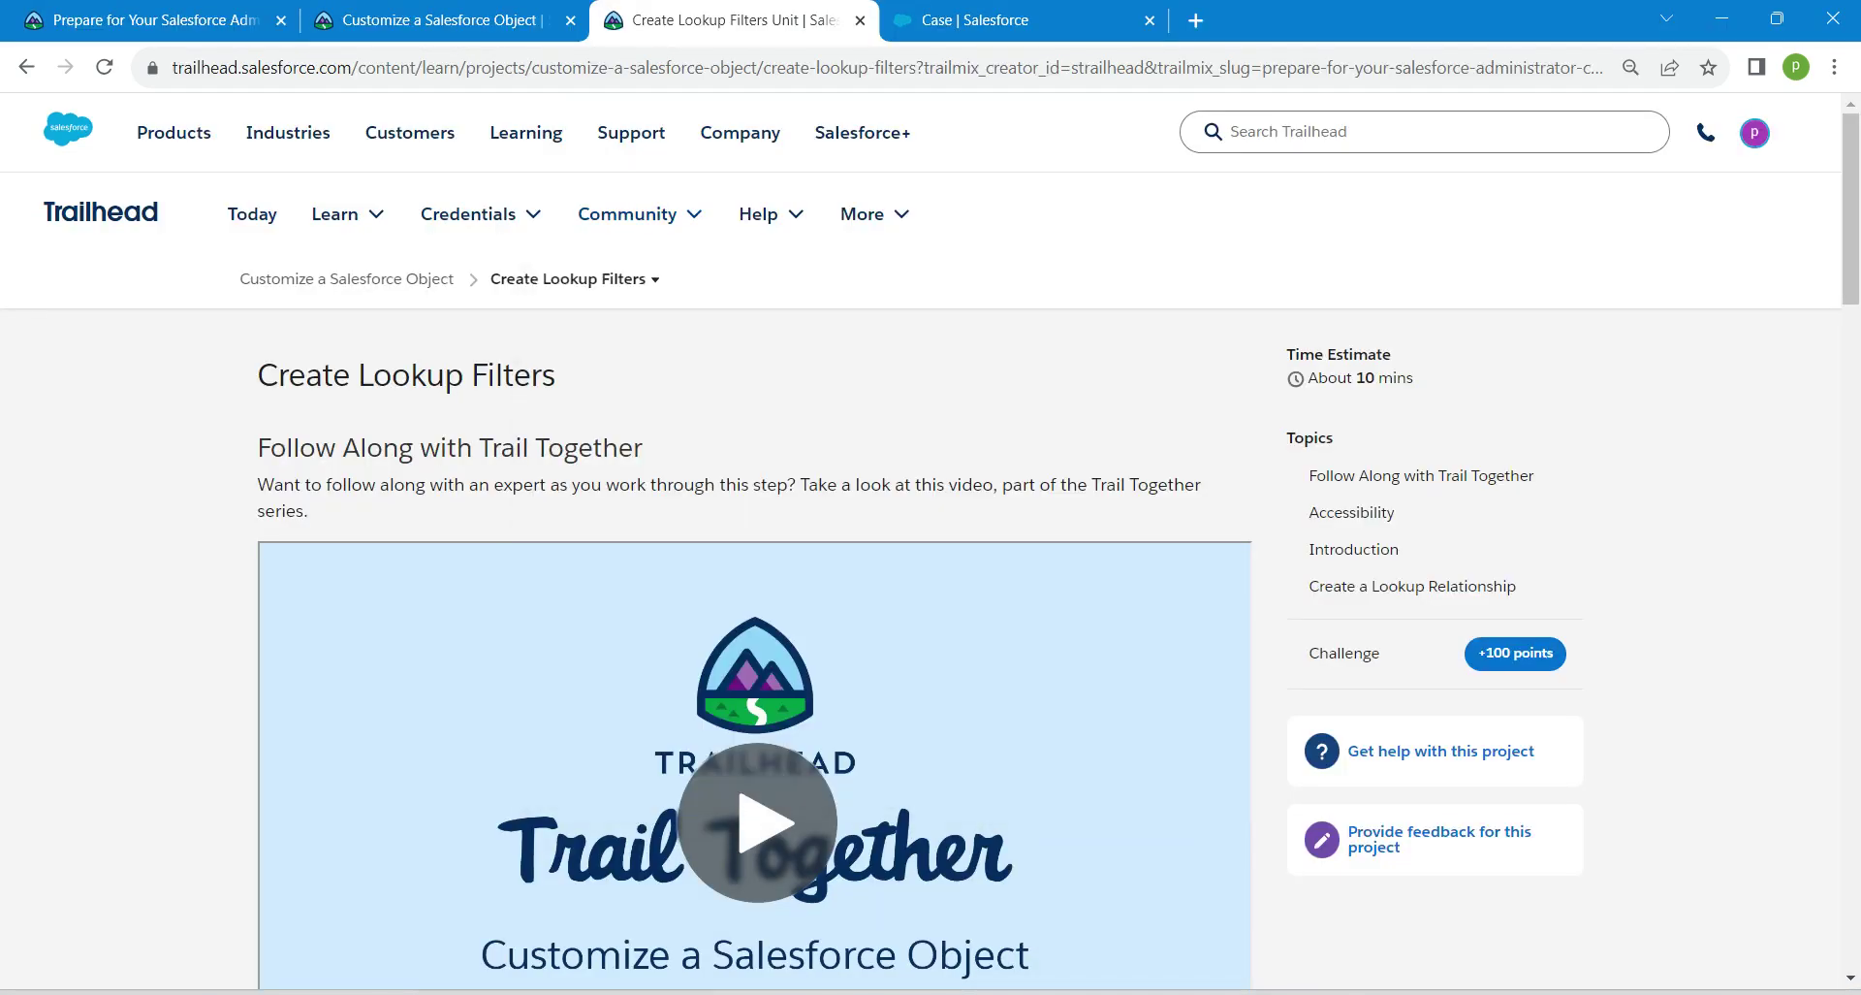
pyautogui.scroll(-12, 755, 631)
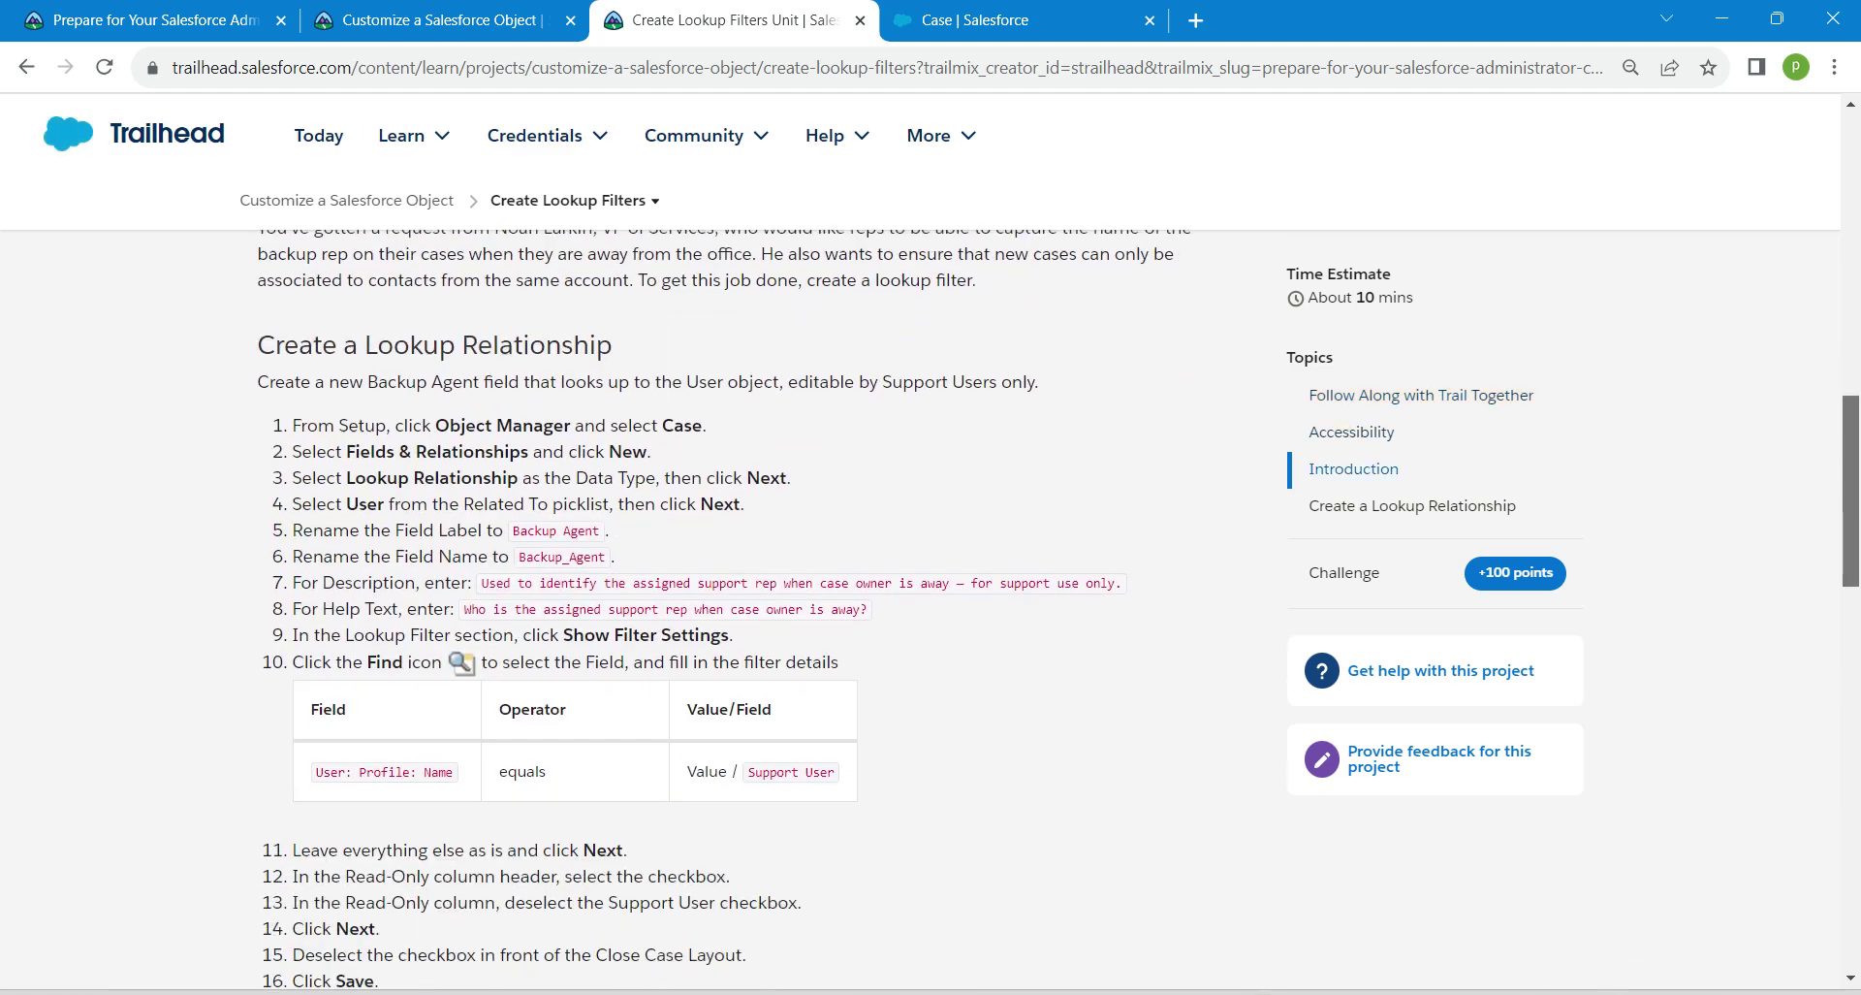
pyautogui.moveTo(1851, 491); pyautogui.dragTo(1851, 495)
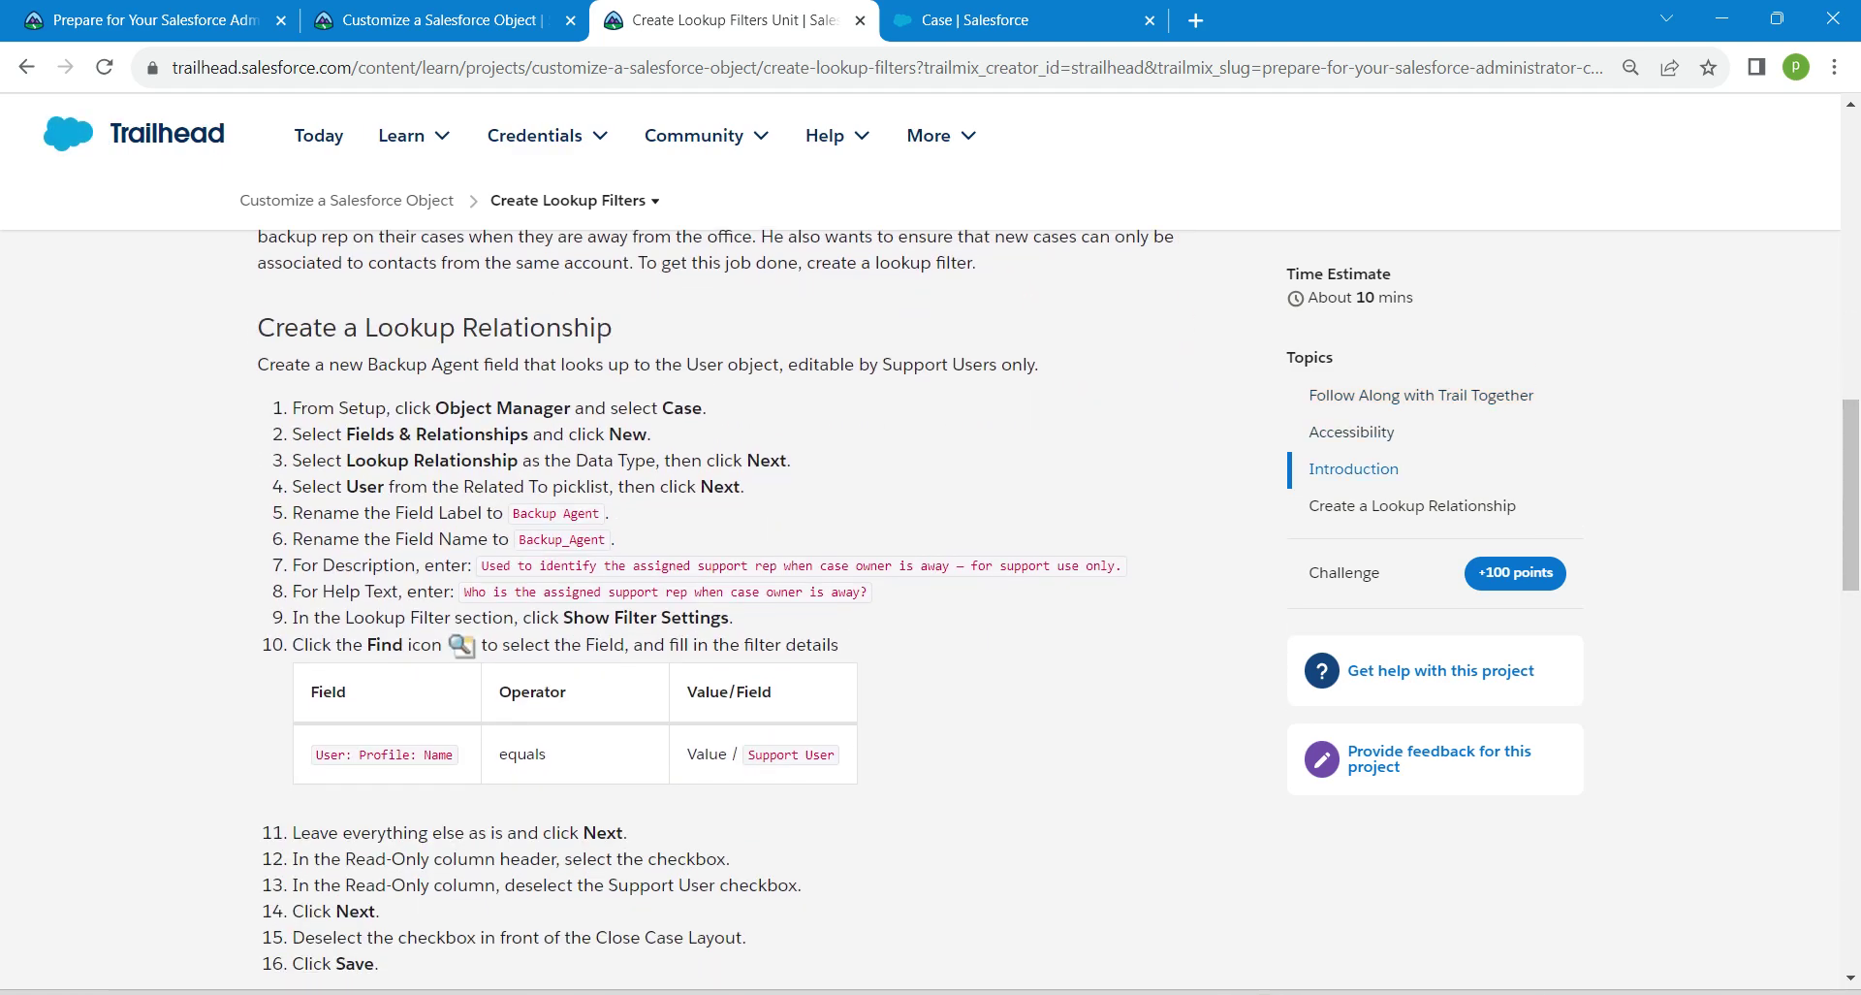
pyautogui.moveTo(511, 514); pyautogui.dragTo(602, 516)
pyautogui.hotkey('ctrl', 'c')
pyautogui.click(1008, 20)
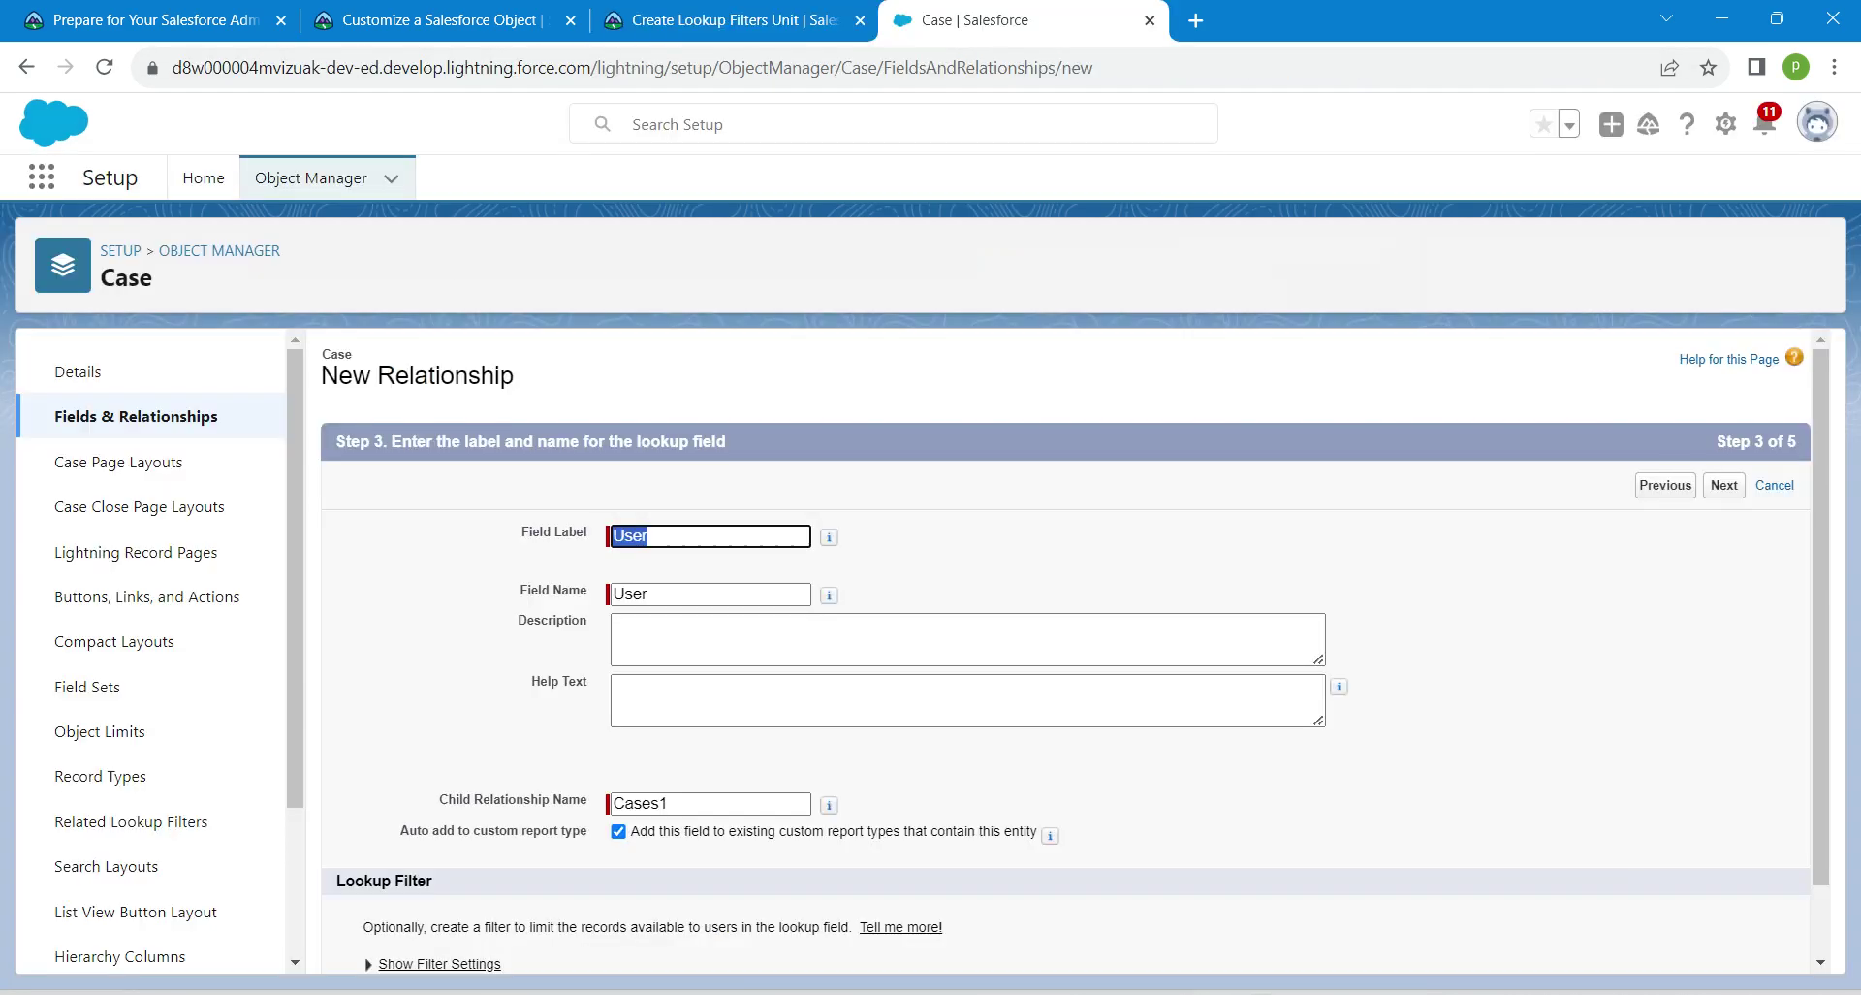
pyautogui.hotkey('ctrl', 'v')
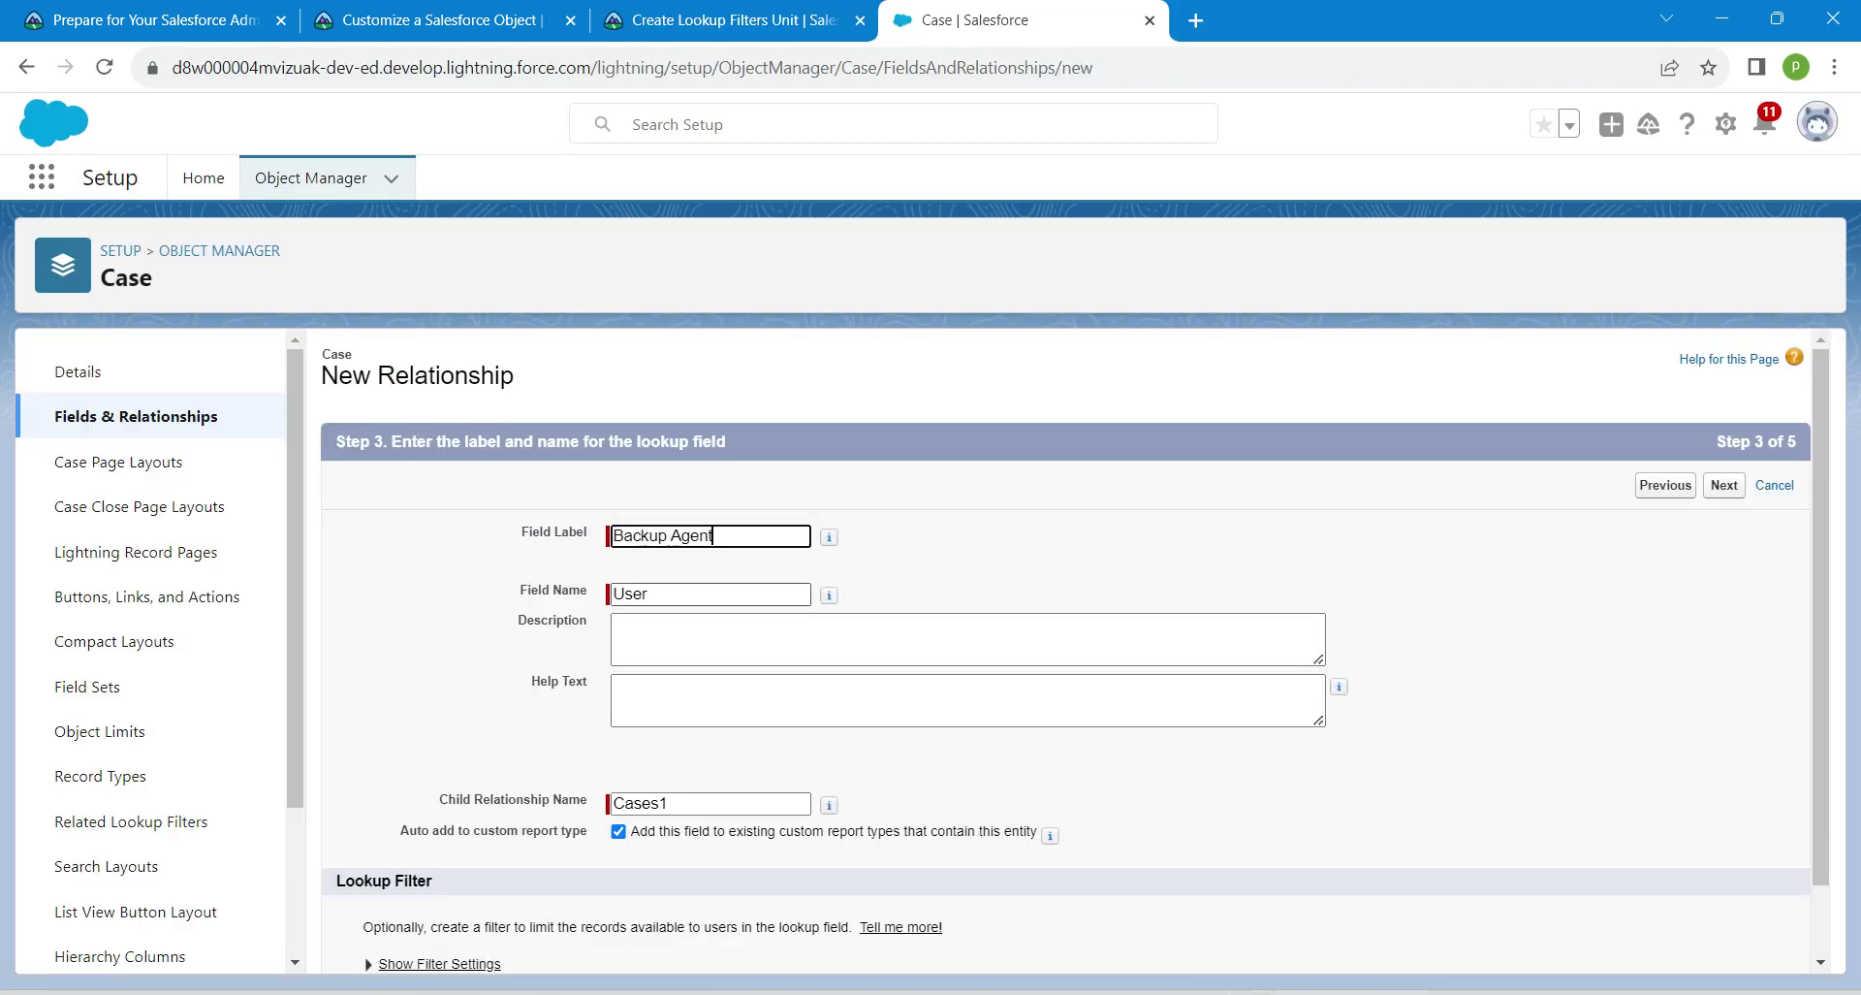
pyautogui.press('Tab')
pyautogui.hotkey('ctrl', 'v')
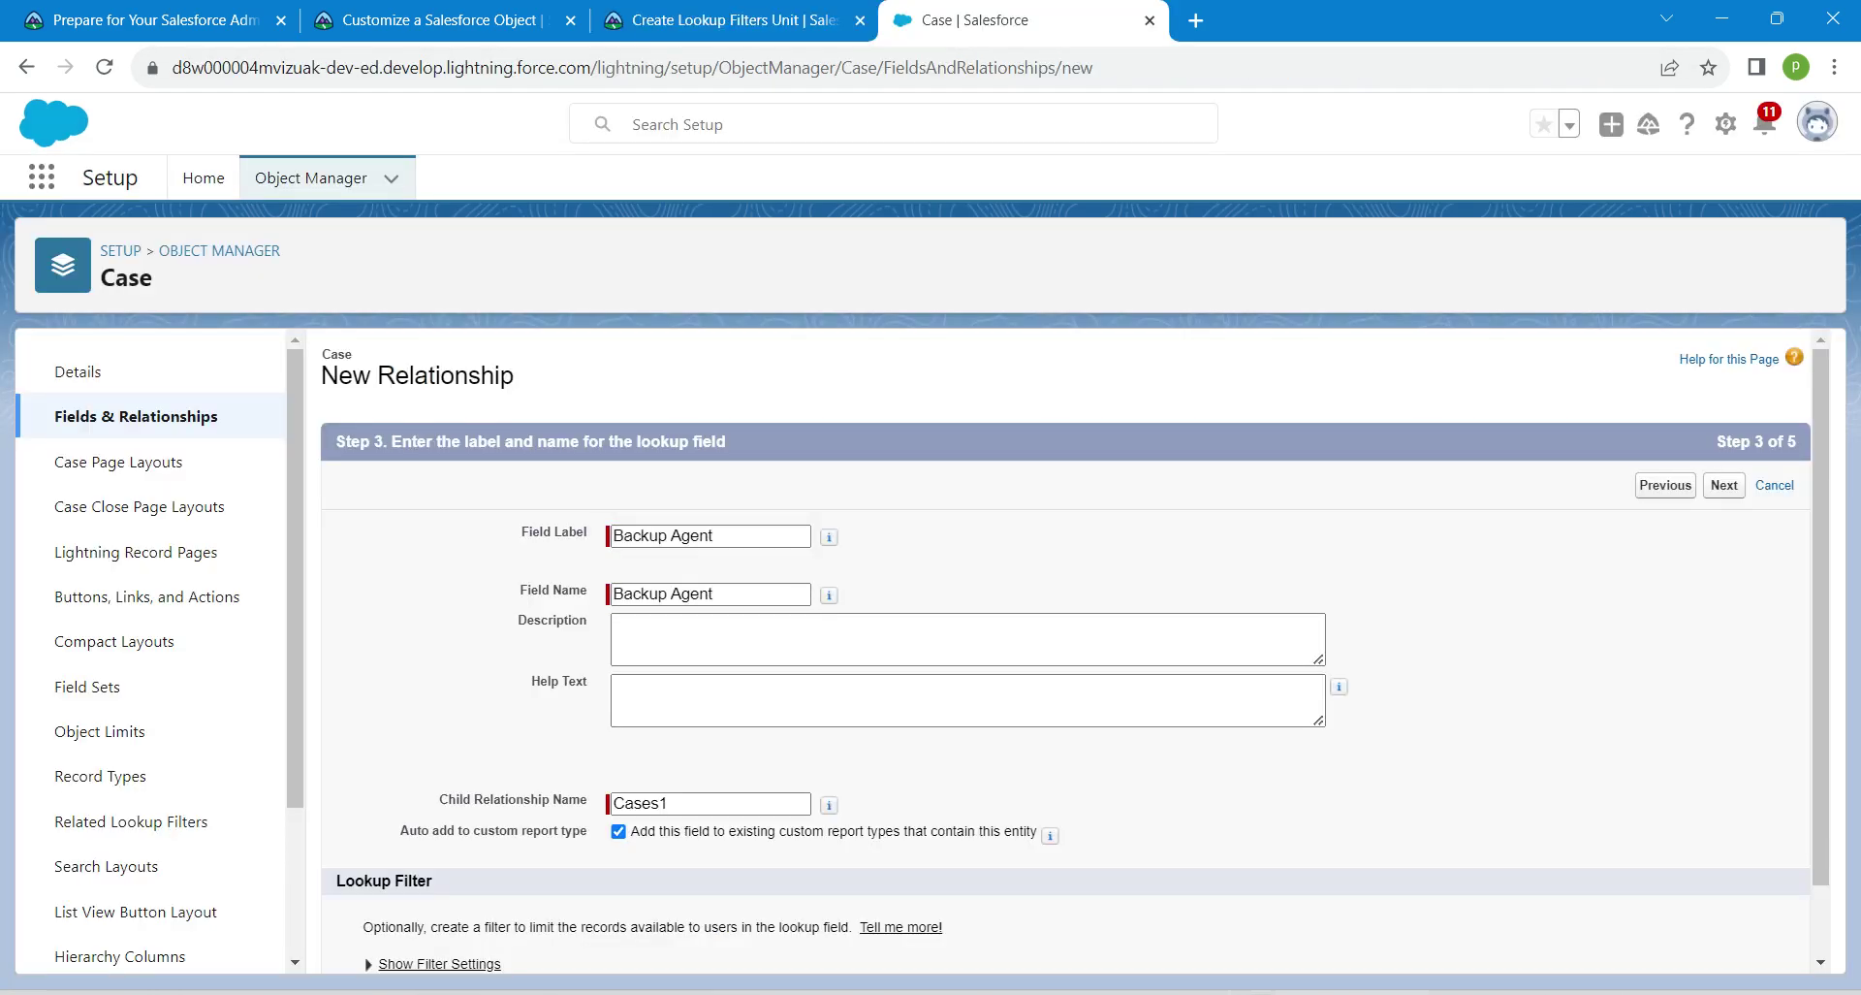
# Set the field name to Backup_Agent and the description to "Used to identify the assigned support rep when case owner is away — for support use only."
pyautogui.click(734, 20)
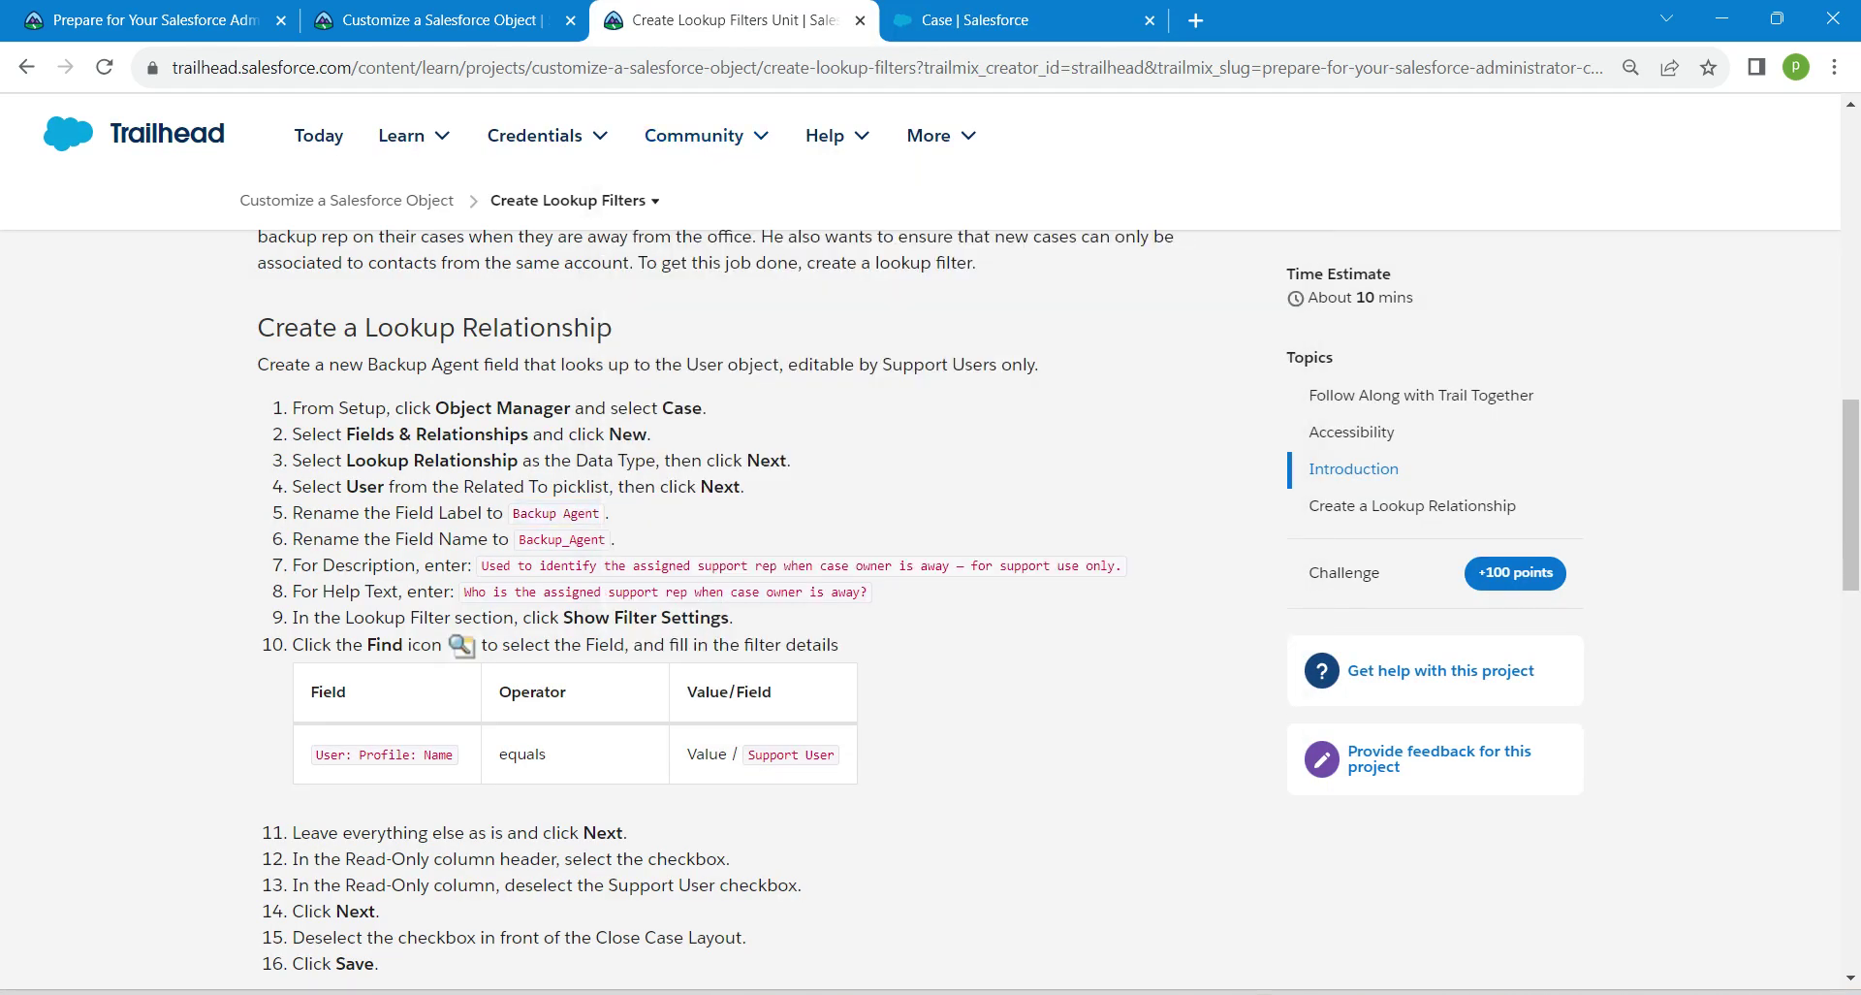
pyautogui.moveTo(482, 566); pyautogui.dragTo(1123, 568)
pyautogui.hotkey('ctrl', 'c')
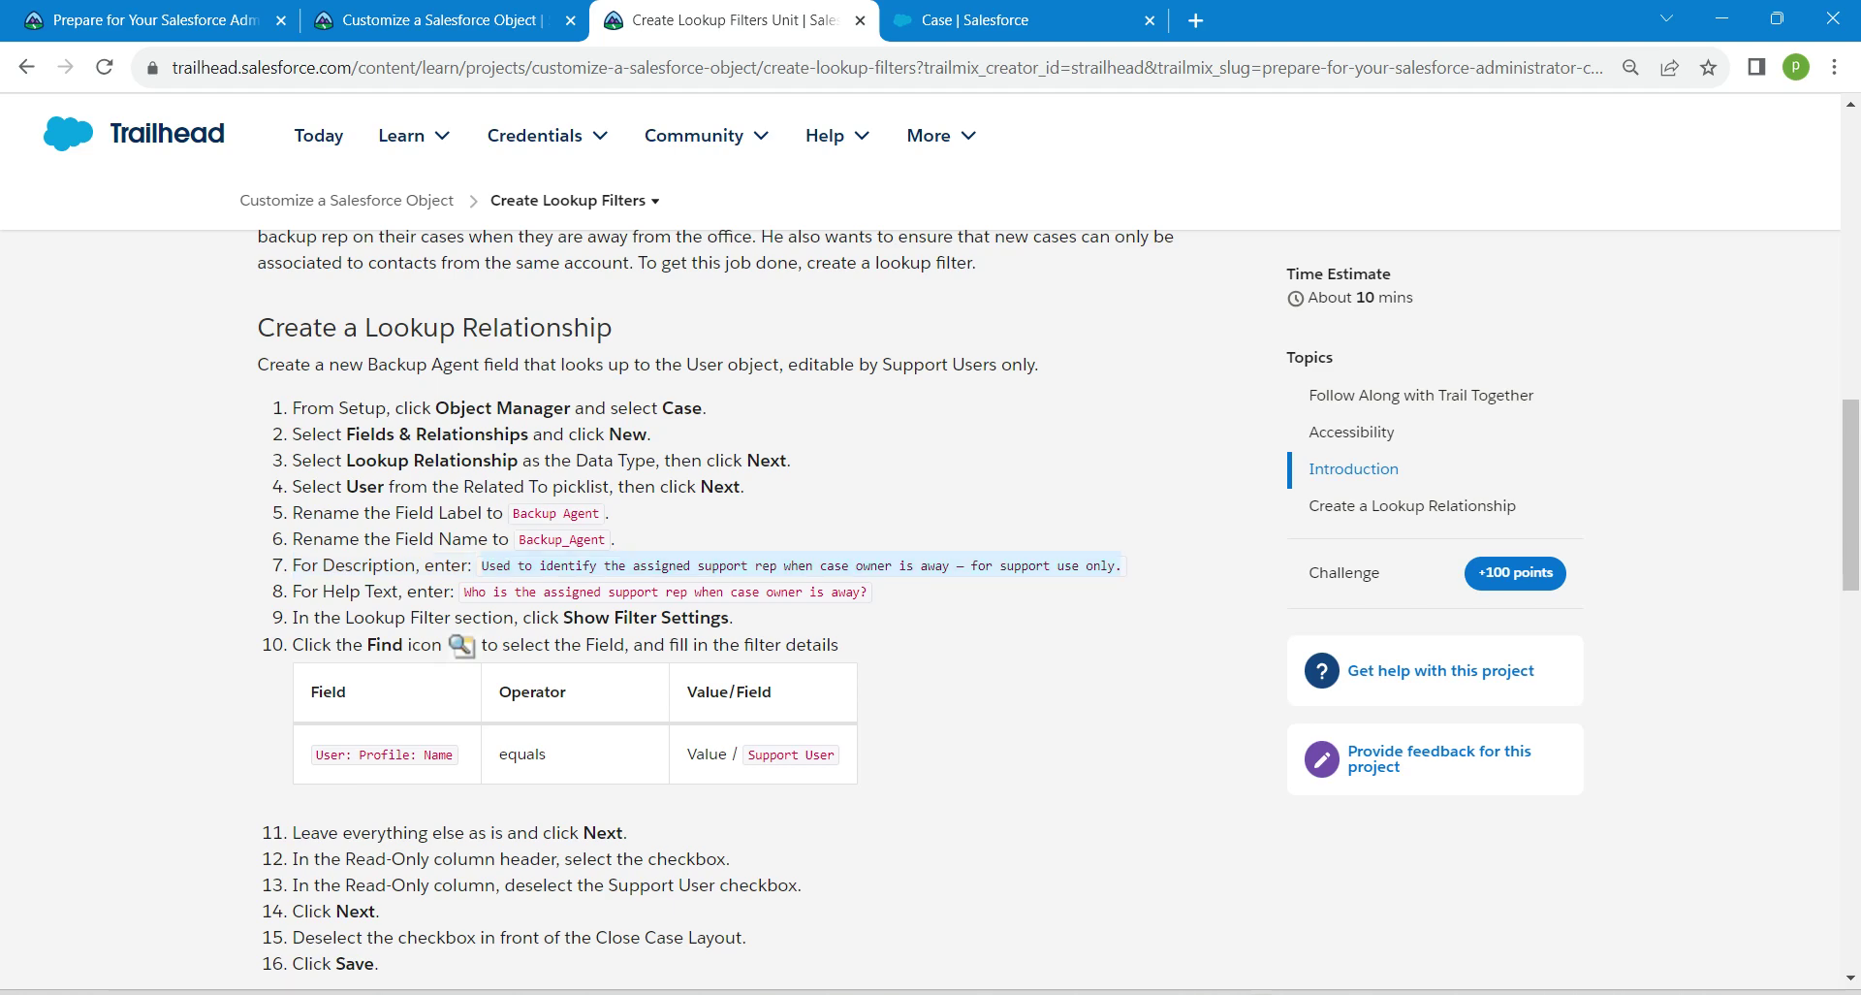
pyautogui.hotkey('ctrl', 'Tab')
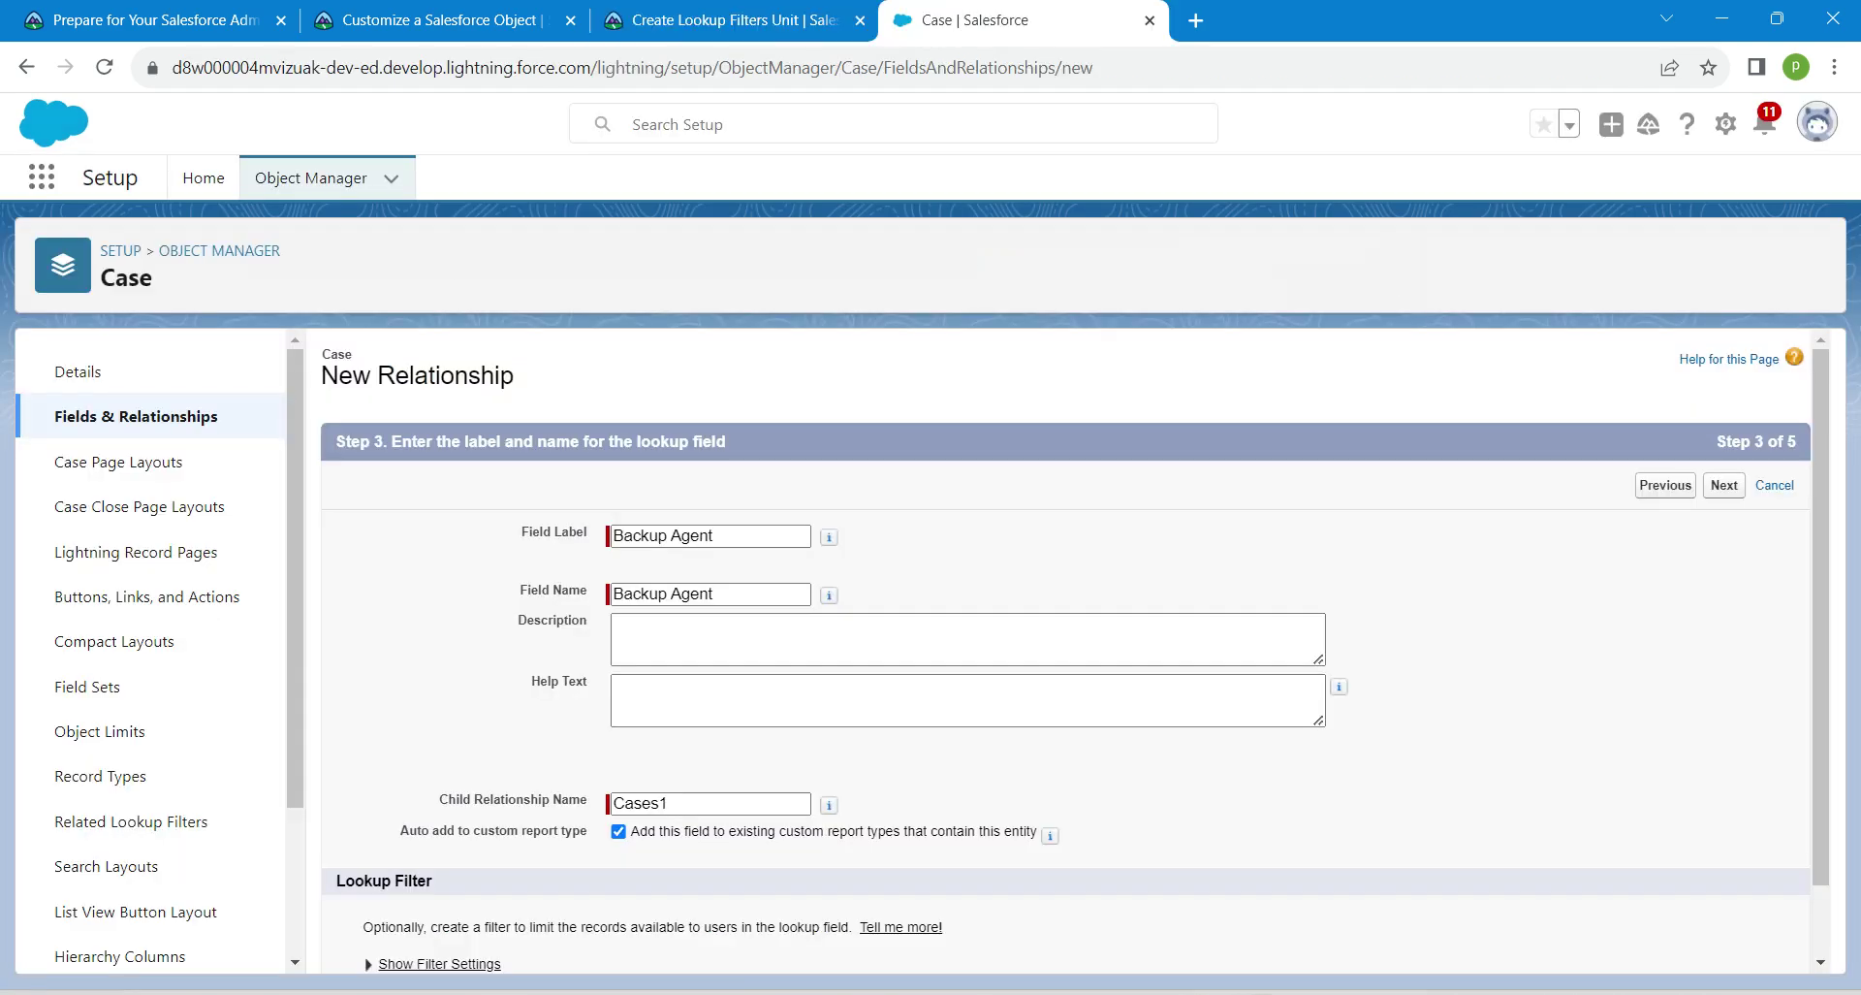
pyautogui.click(670, 594)
pyautogui.press('BackSpace')
pyautogui.write('_')
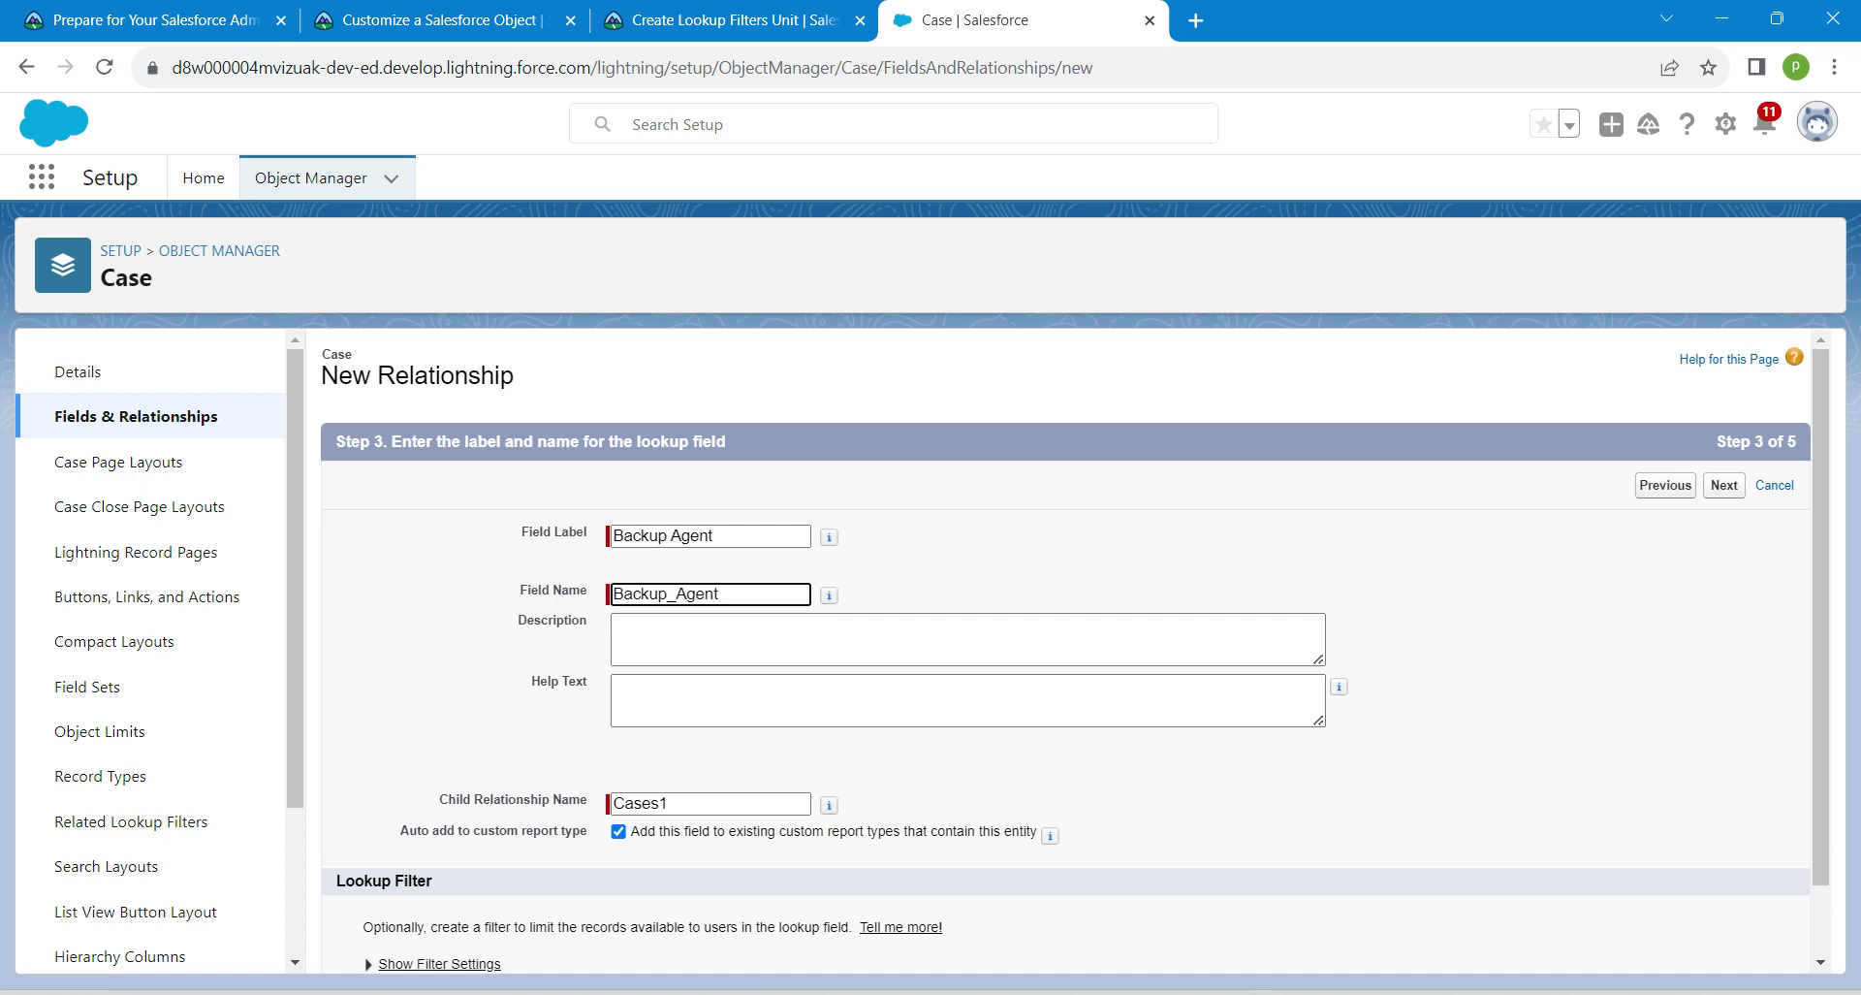
pyautogui.click(621, 627)
pyautogui.hotkey('ctrl', 'v')
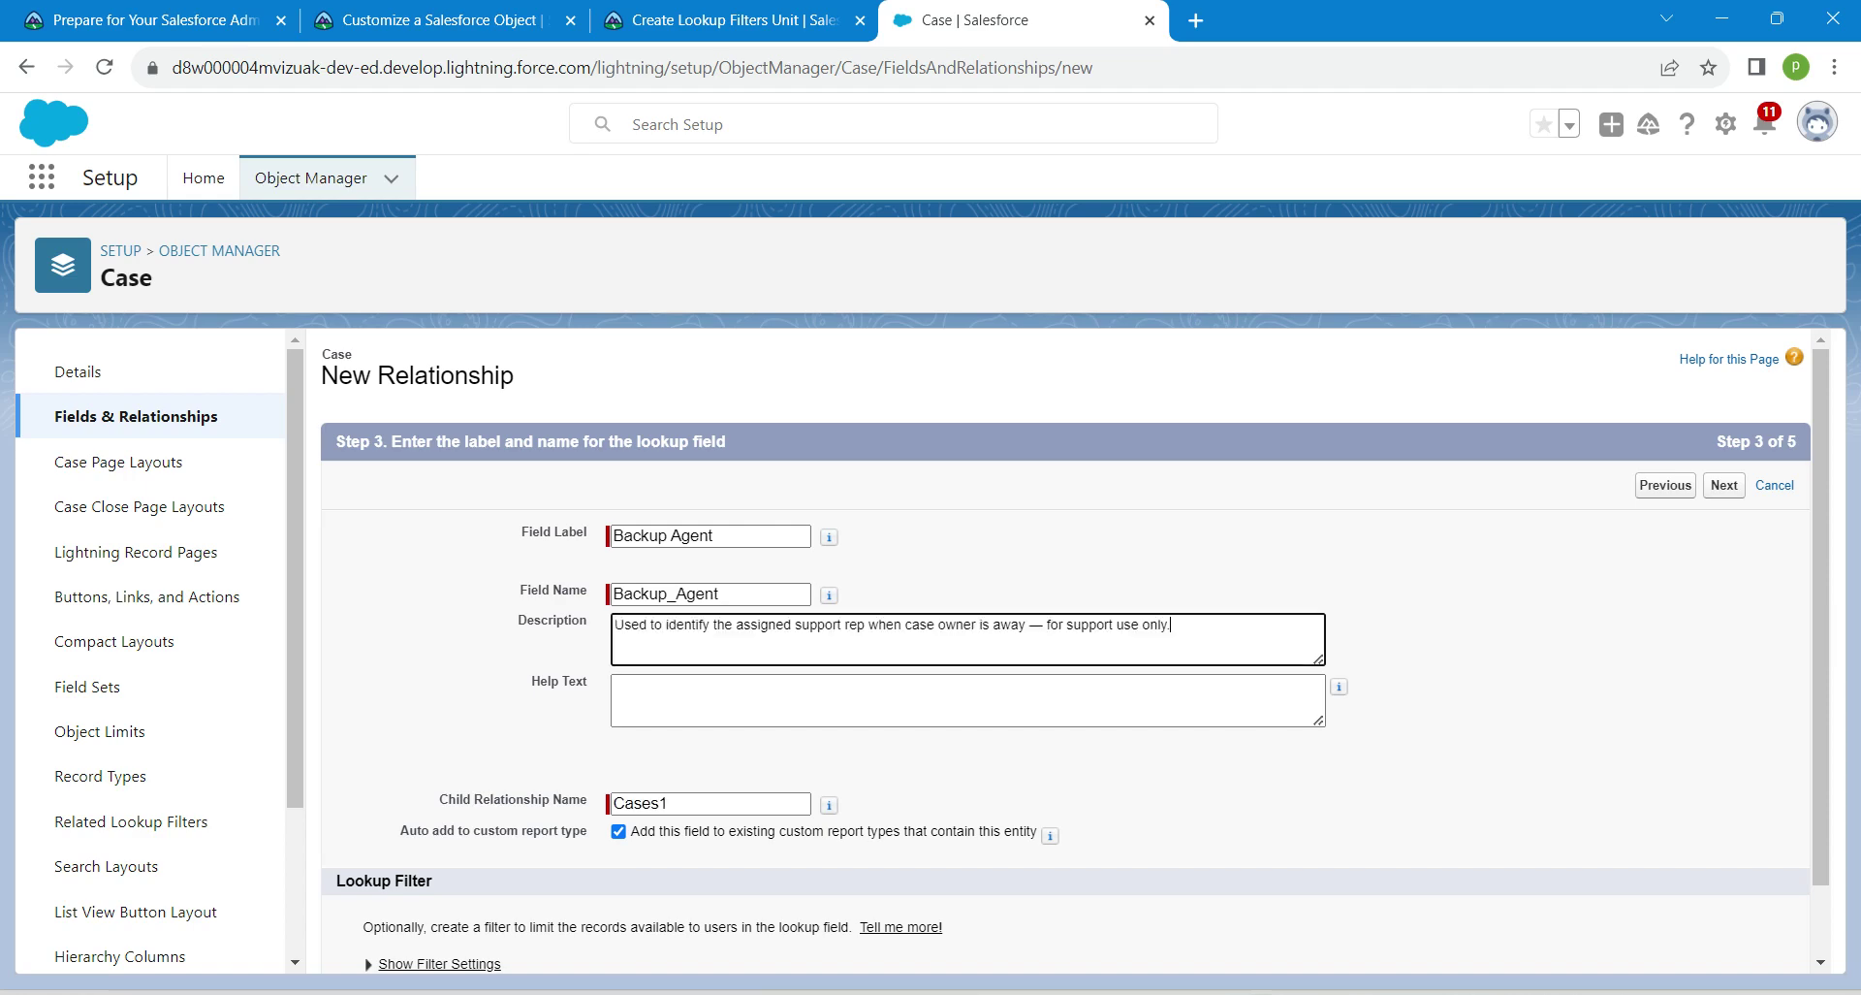
# Copy the help text "Who is the assigned support rep when case owner is away?" from the Trailhead instructions into the new field
pyautogui.press('Tab')
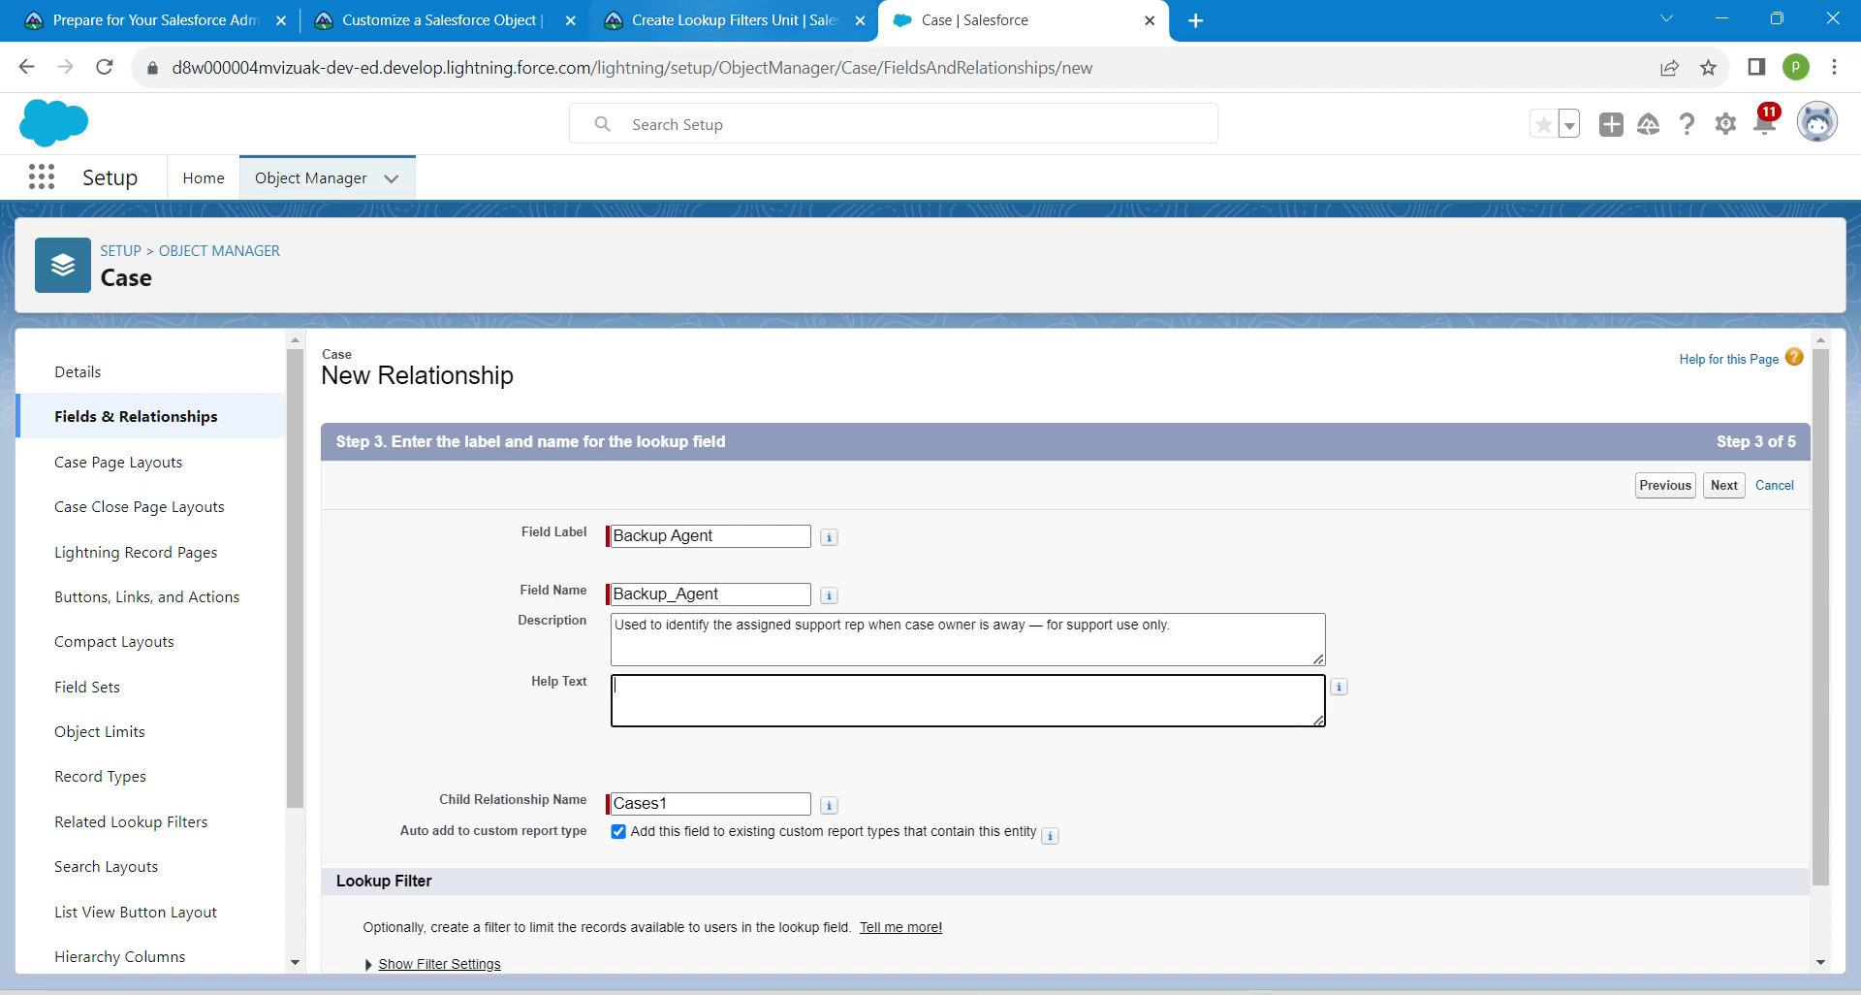
pyautogui.click(734, 20)
pyautogui.moveTo(464, 592); pyautogui.dragTo(869, 592)
pyautogui.hotkey('ctrl', 'c')
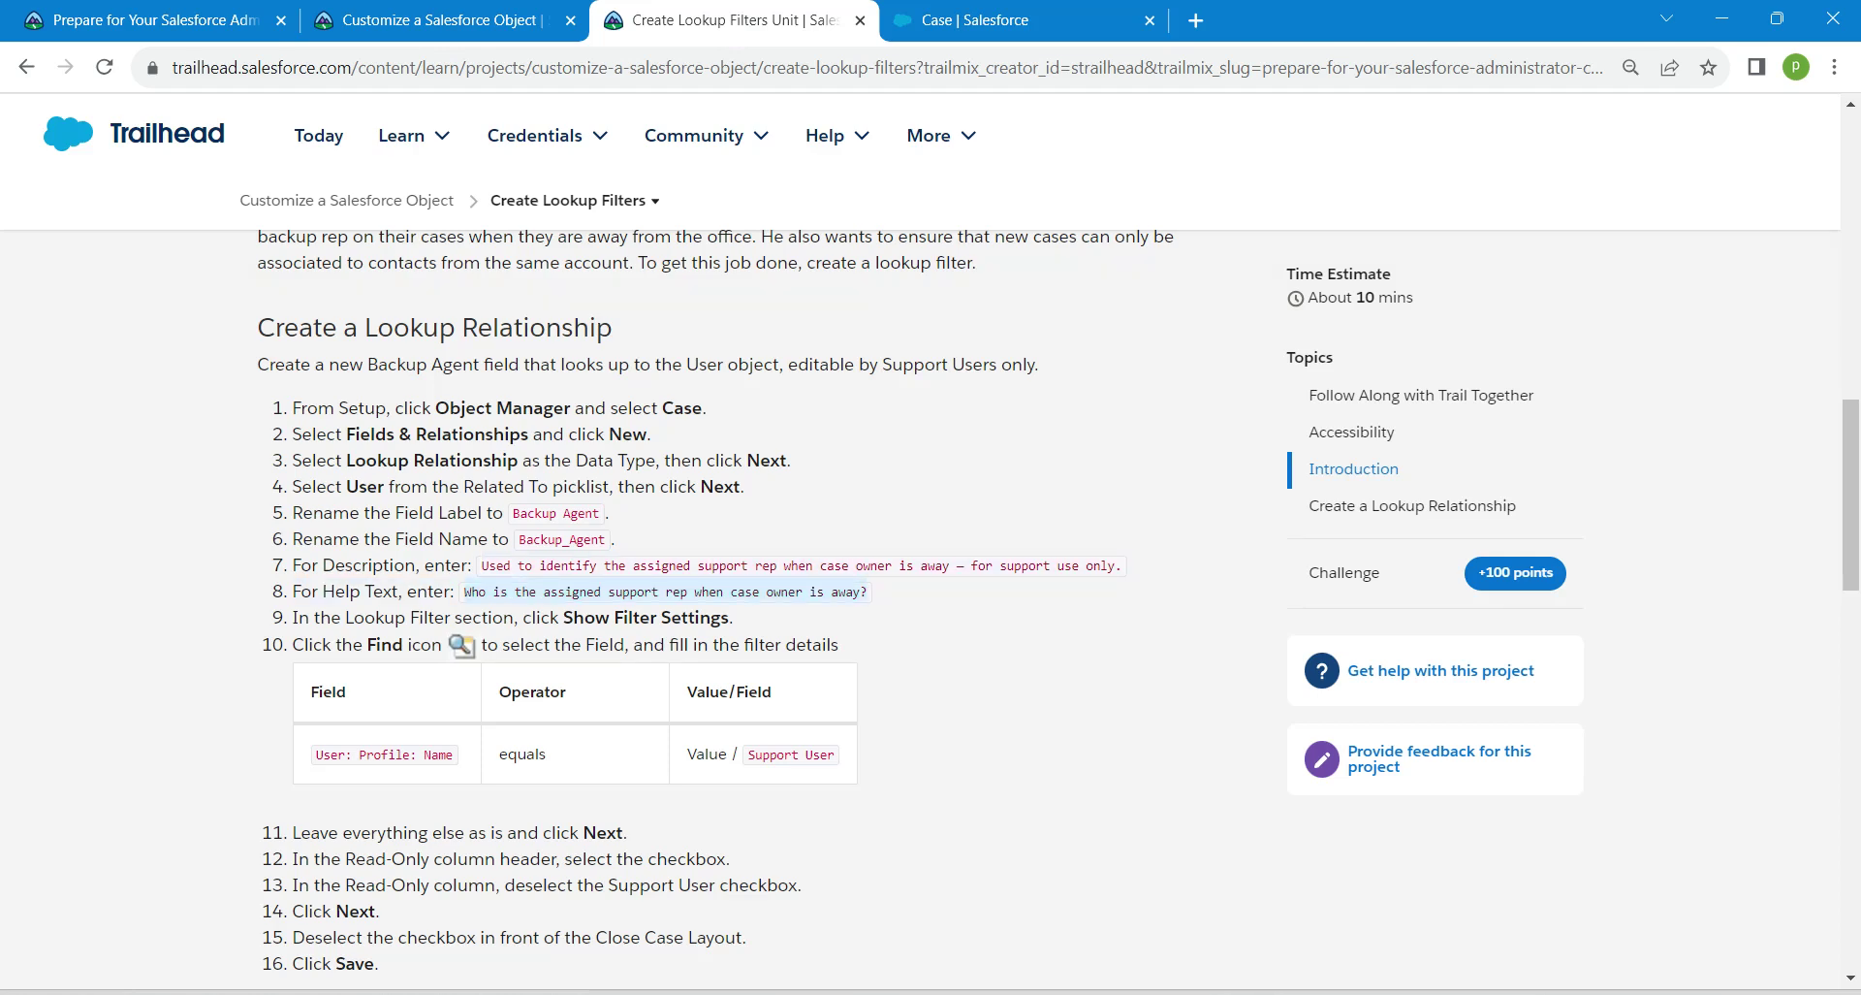
pyautogui.hotkey('ctrl', 'Tab')
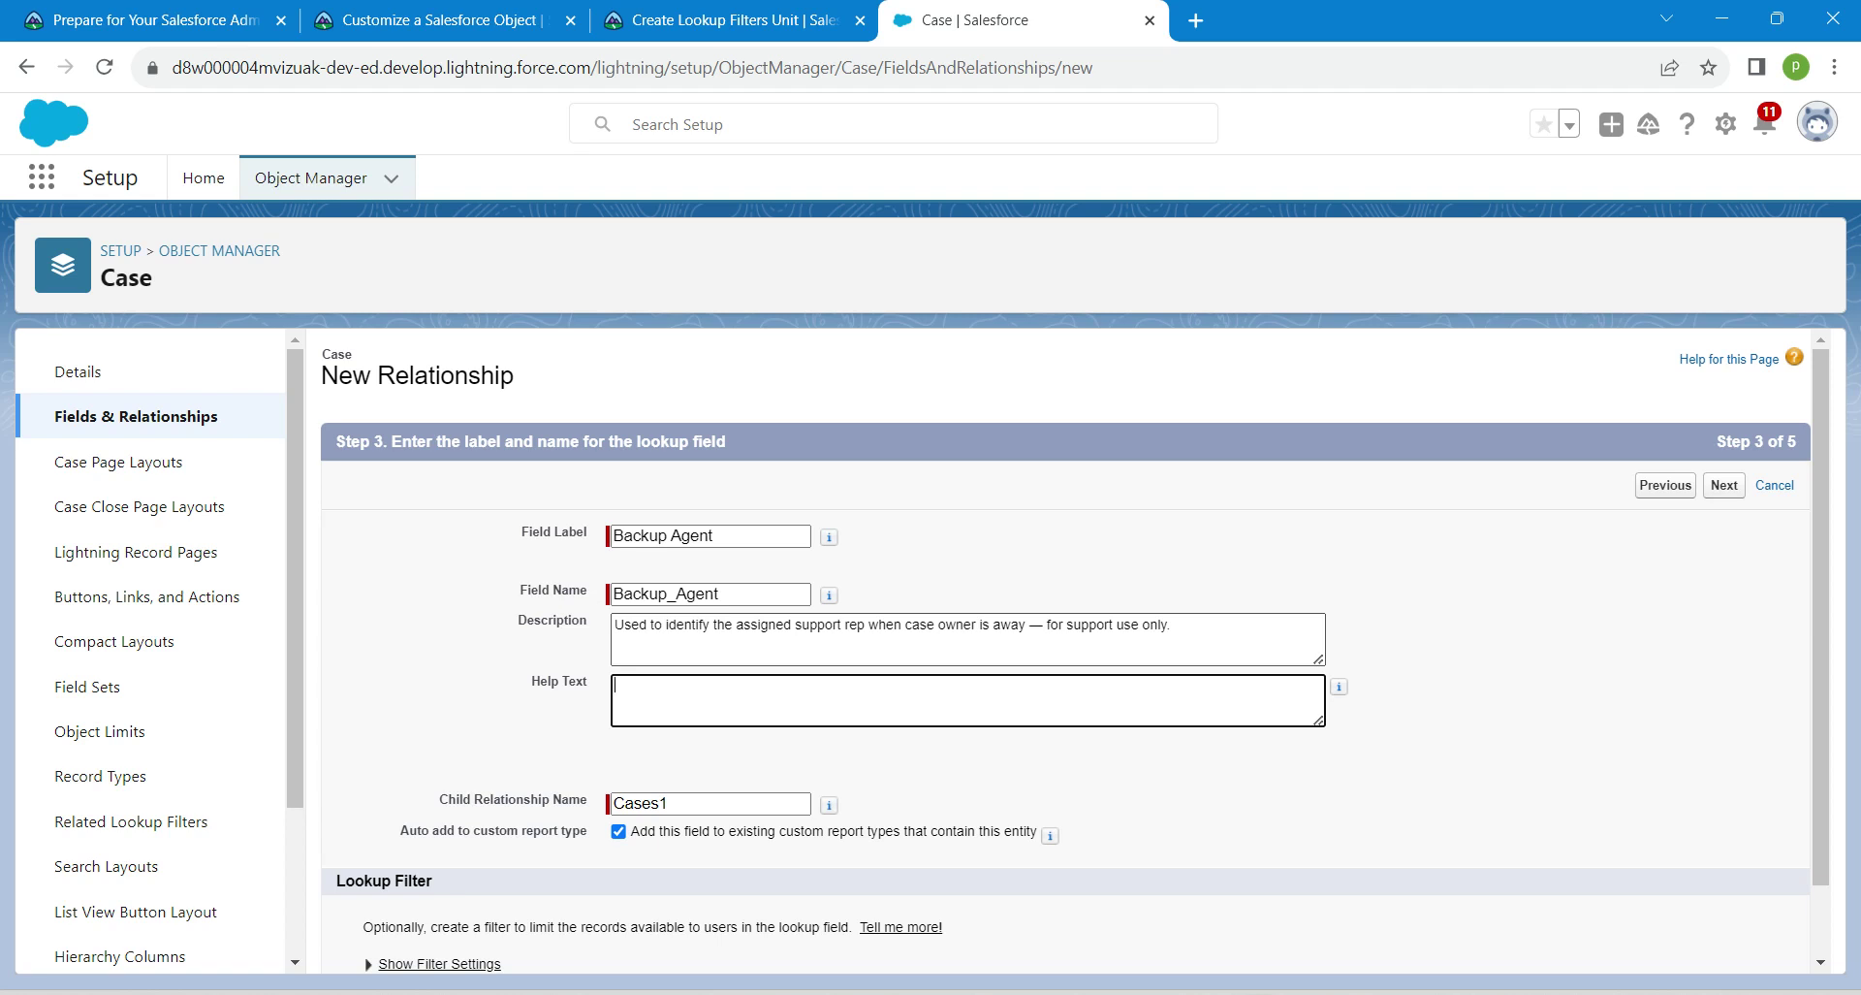
pyautogui.hotkey('ctrl', 'v')
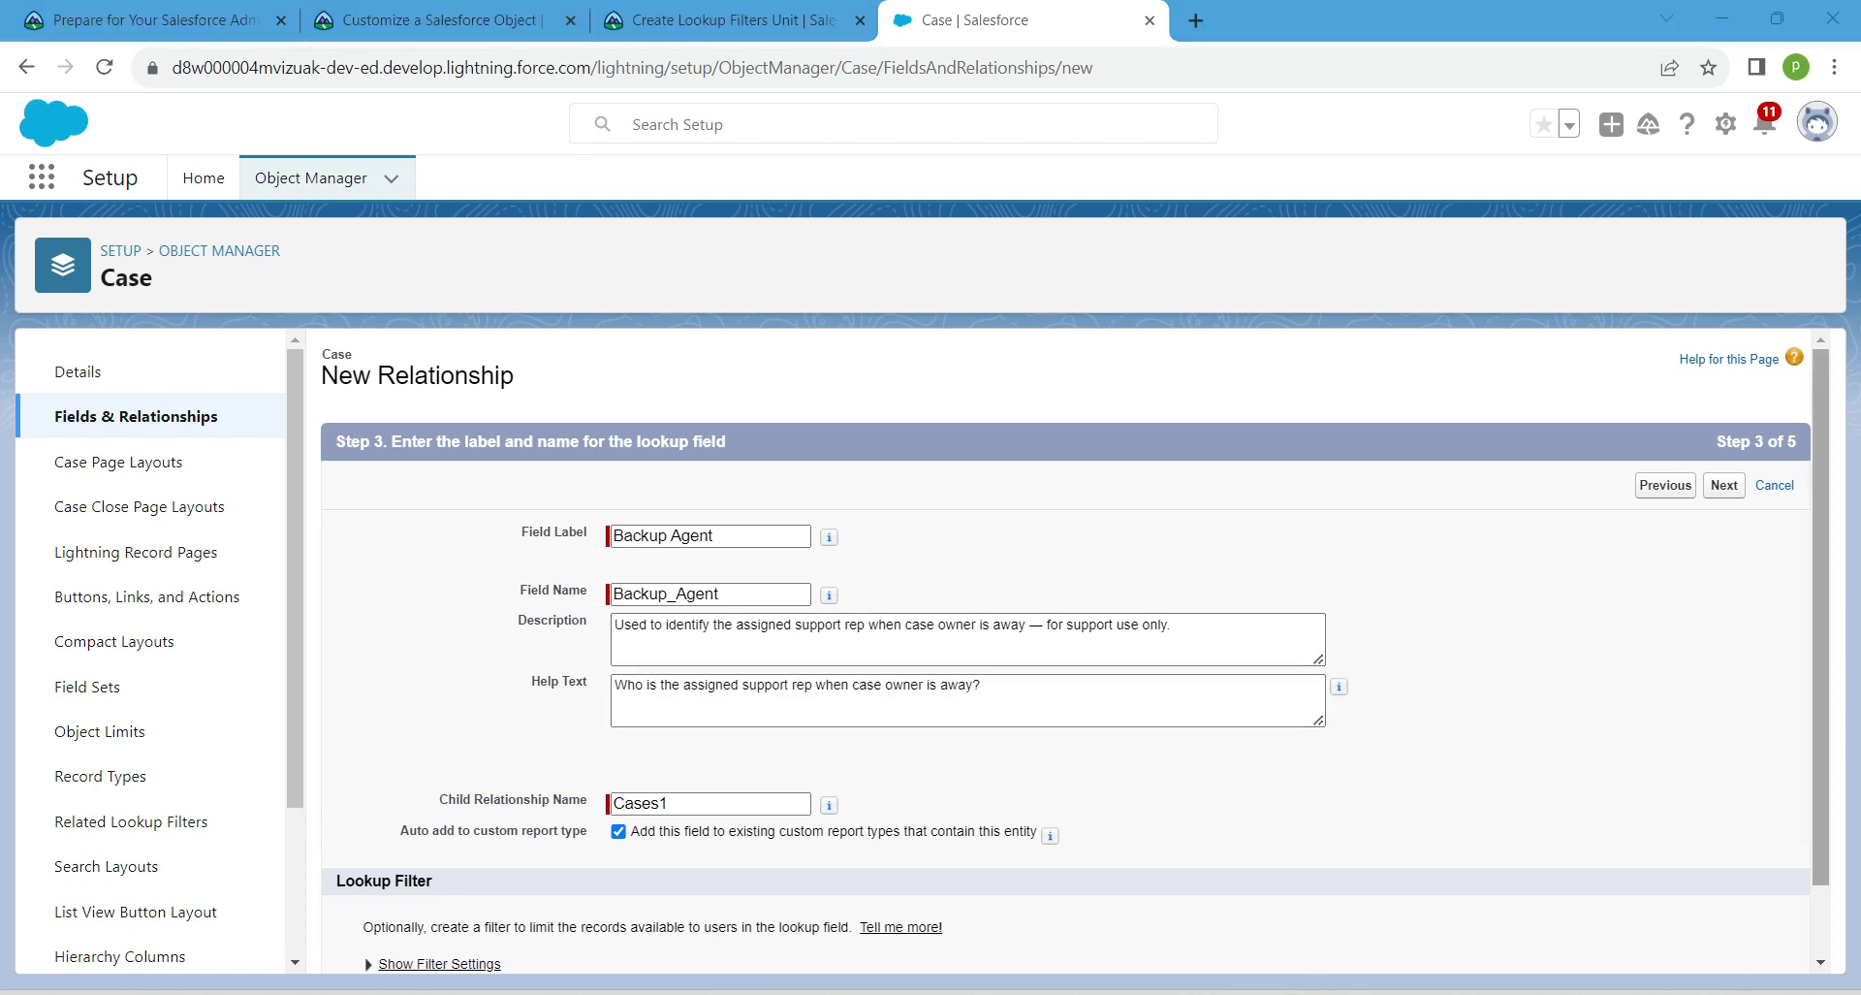
# Show the lookup filter settings and insert User: Profile: Name as the field of the first filter criterion
pyautogui.scroll(-2, 1074, 656)
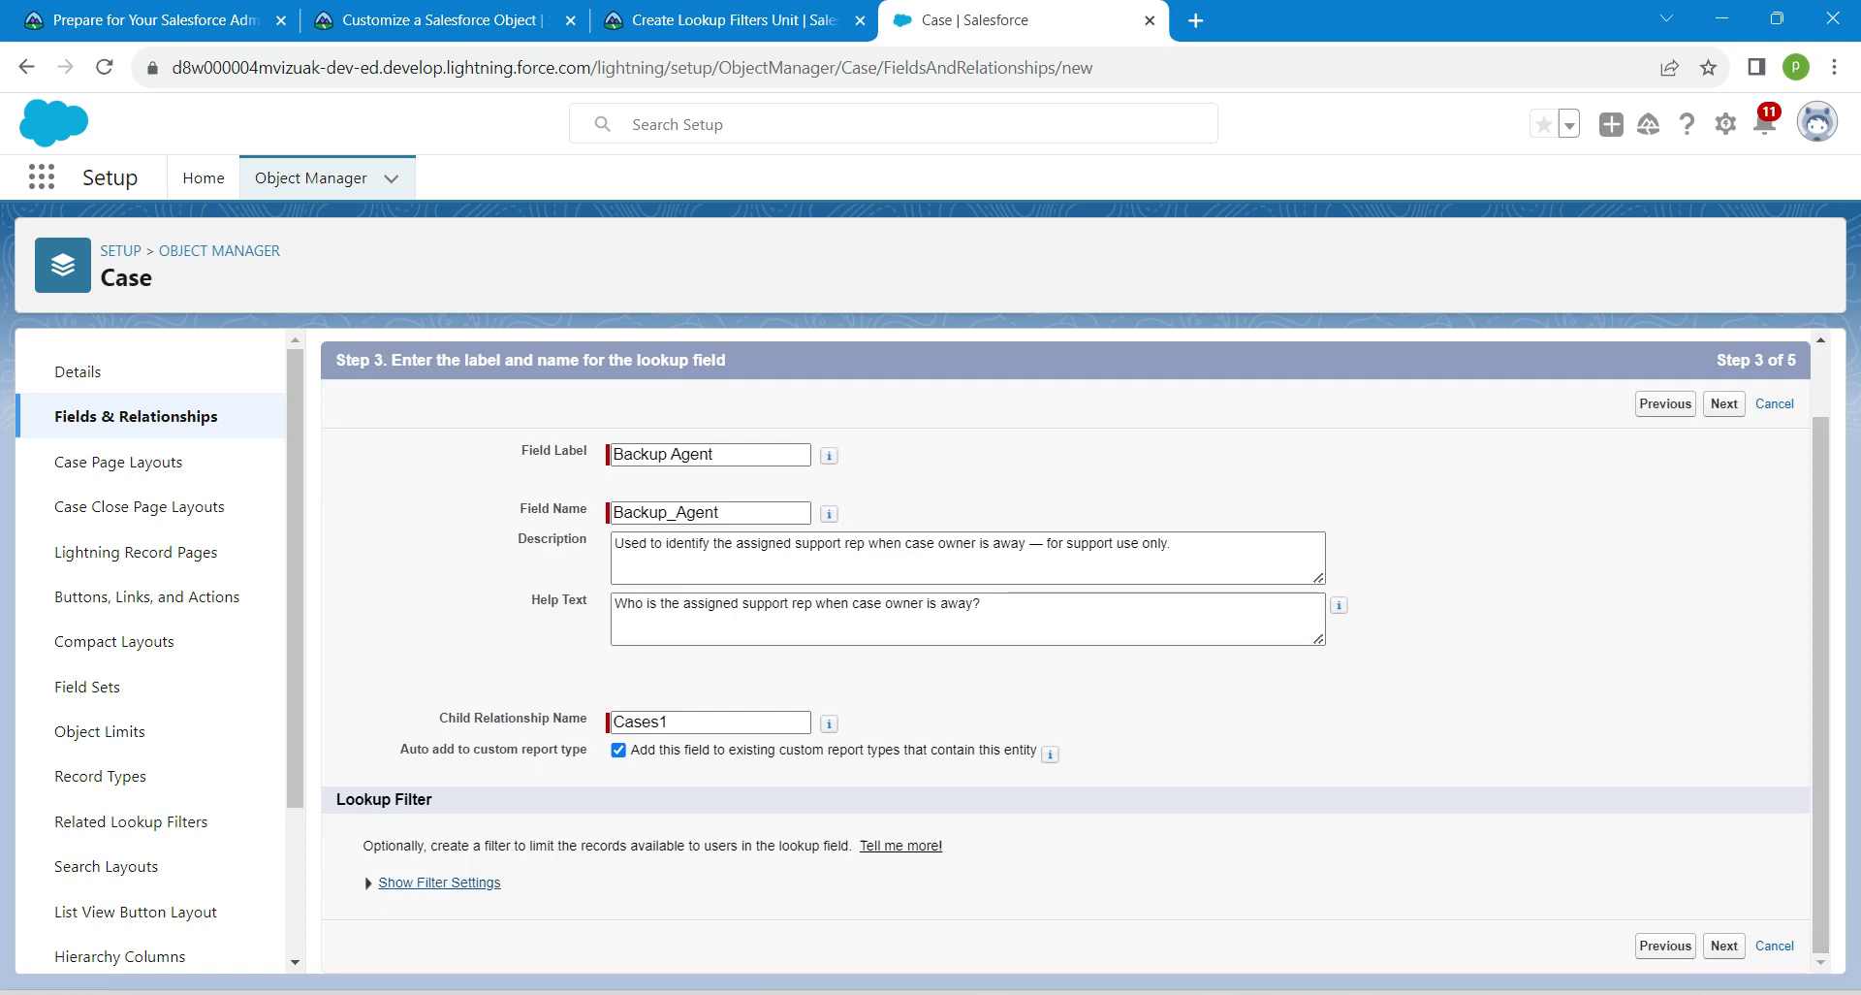
pyautogui.click(439, 882)
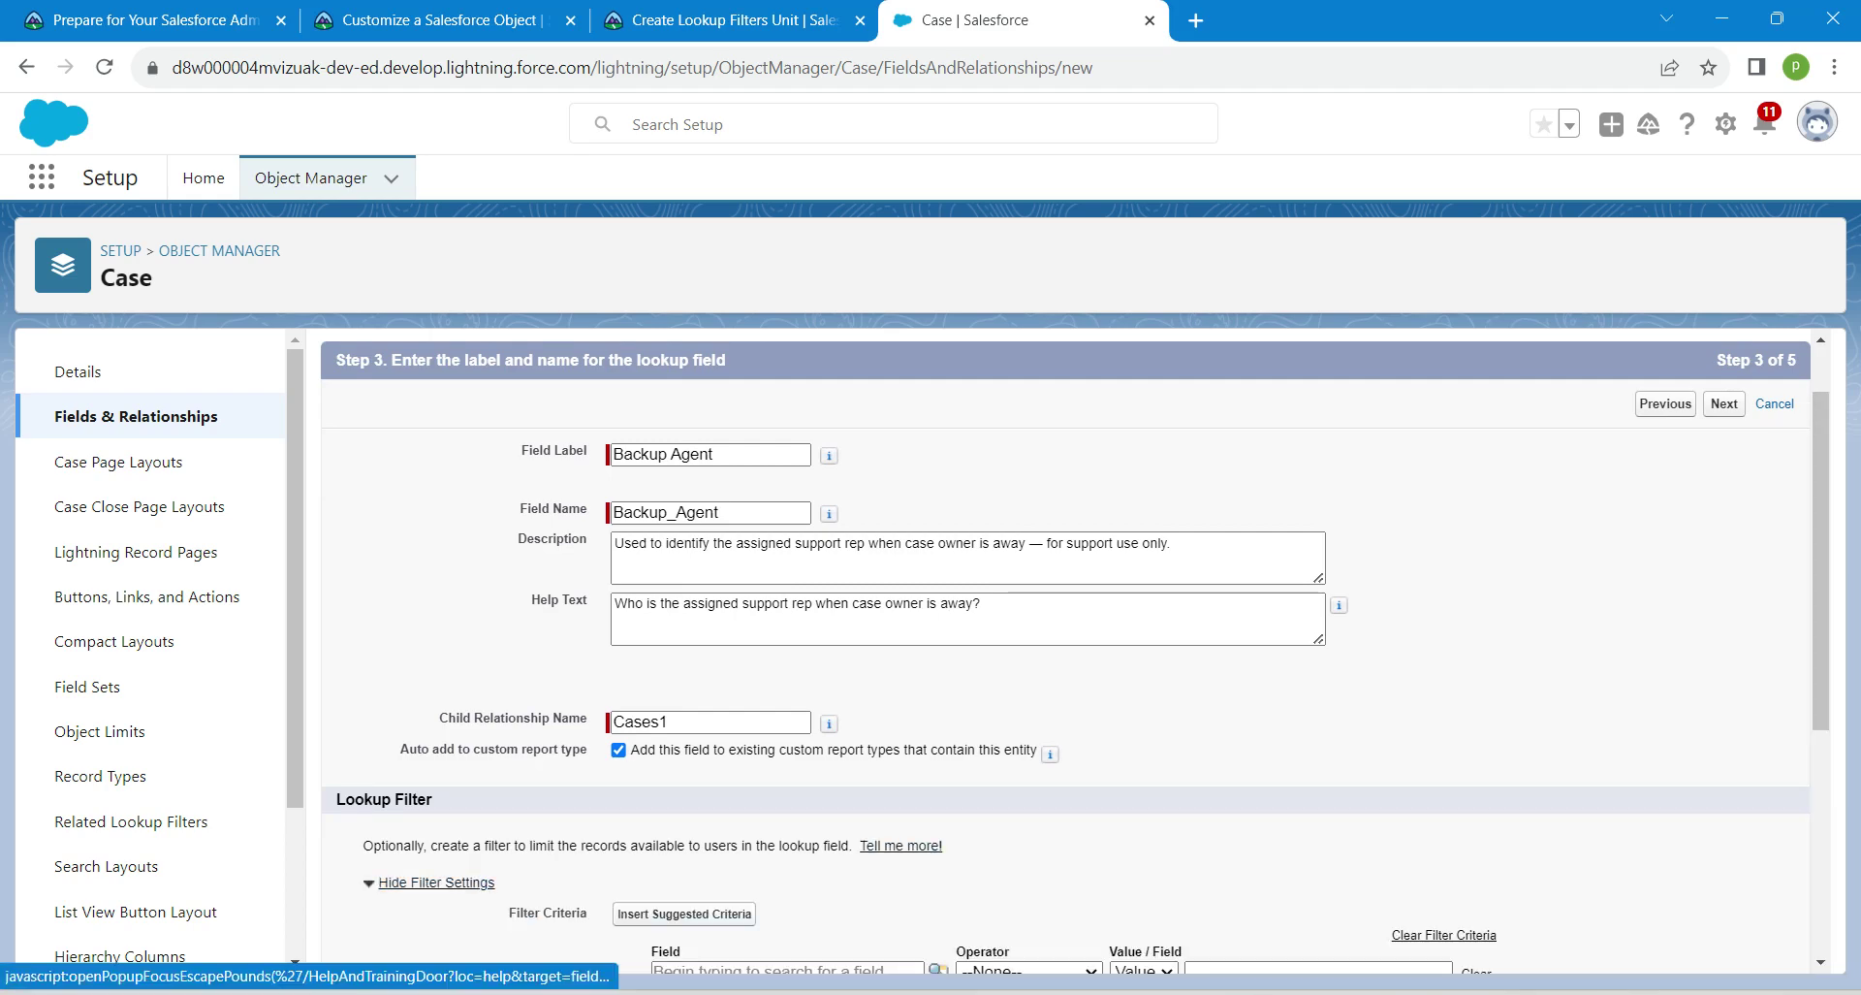
pyautogui.scroll(-4, 1066, 649)
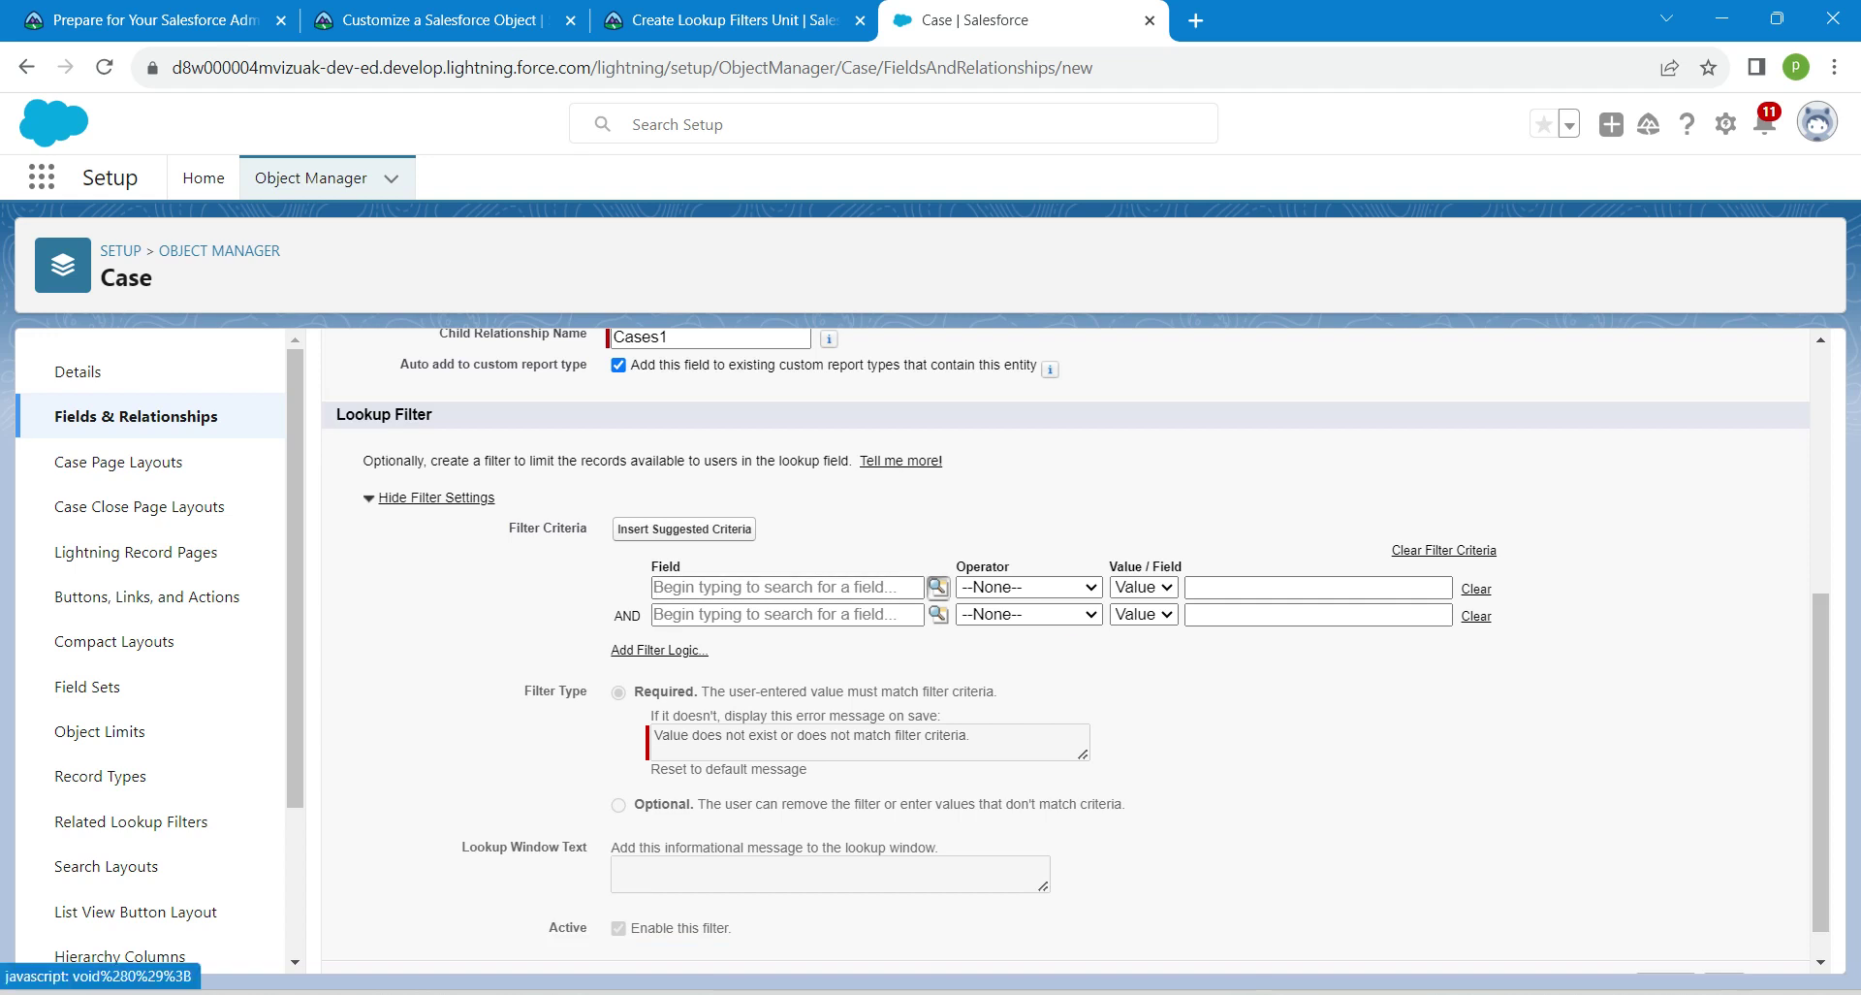
pyautogui.click(938, 587)
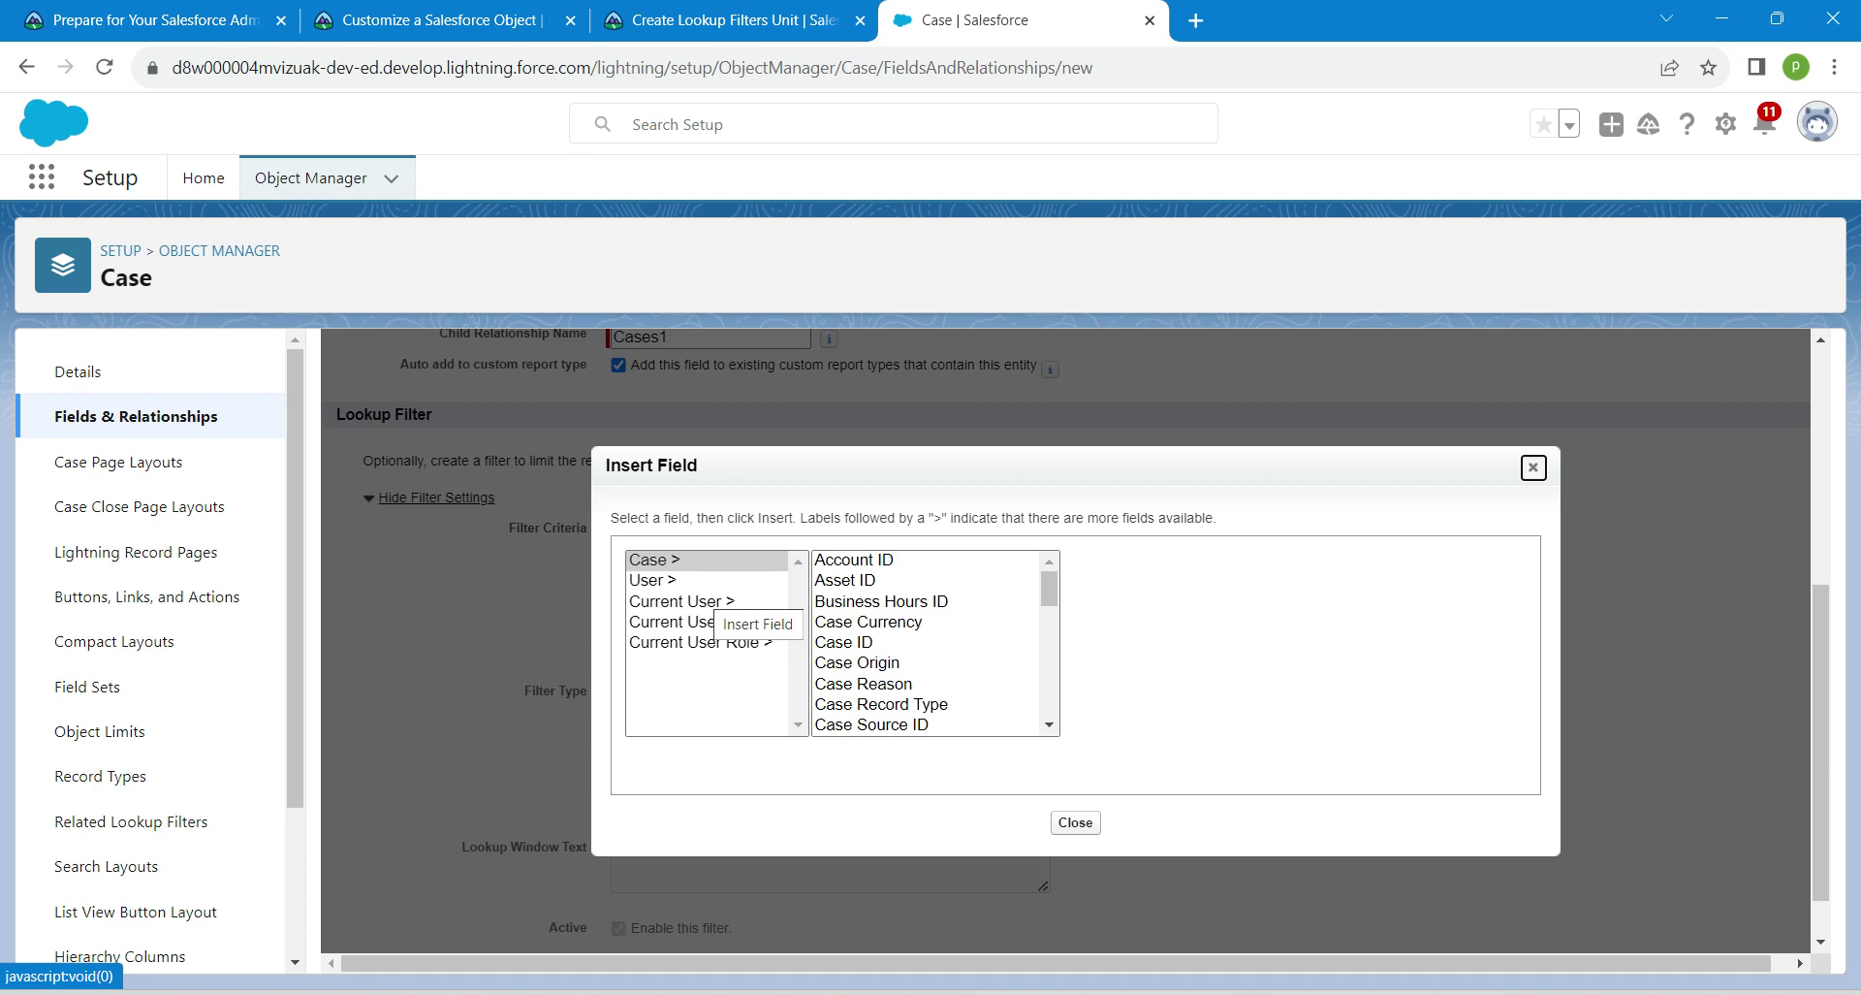
pyautogui.click(683, 601)
pyautogui.click(669, 580)
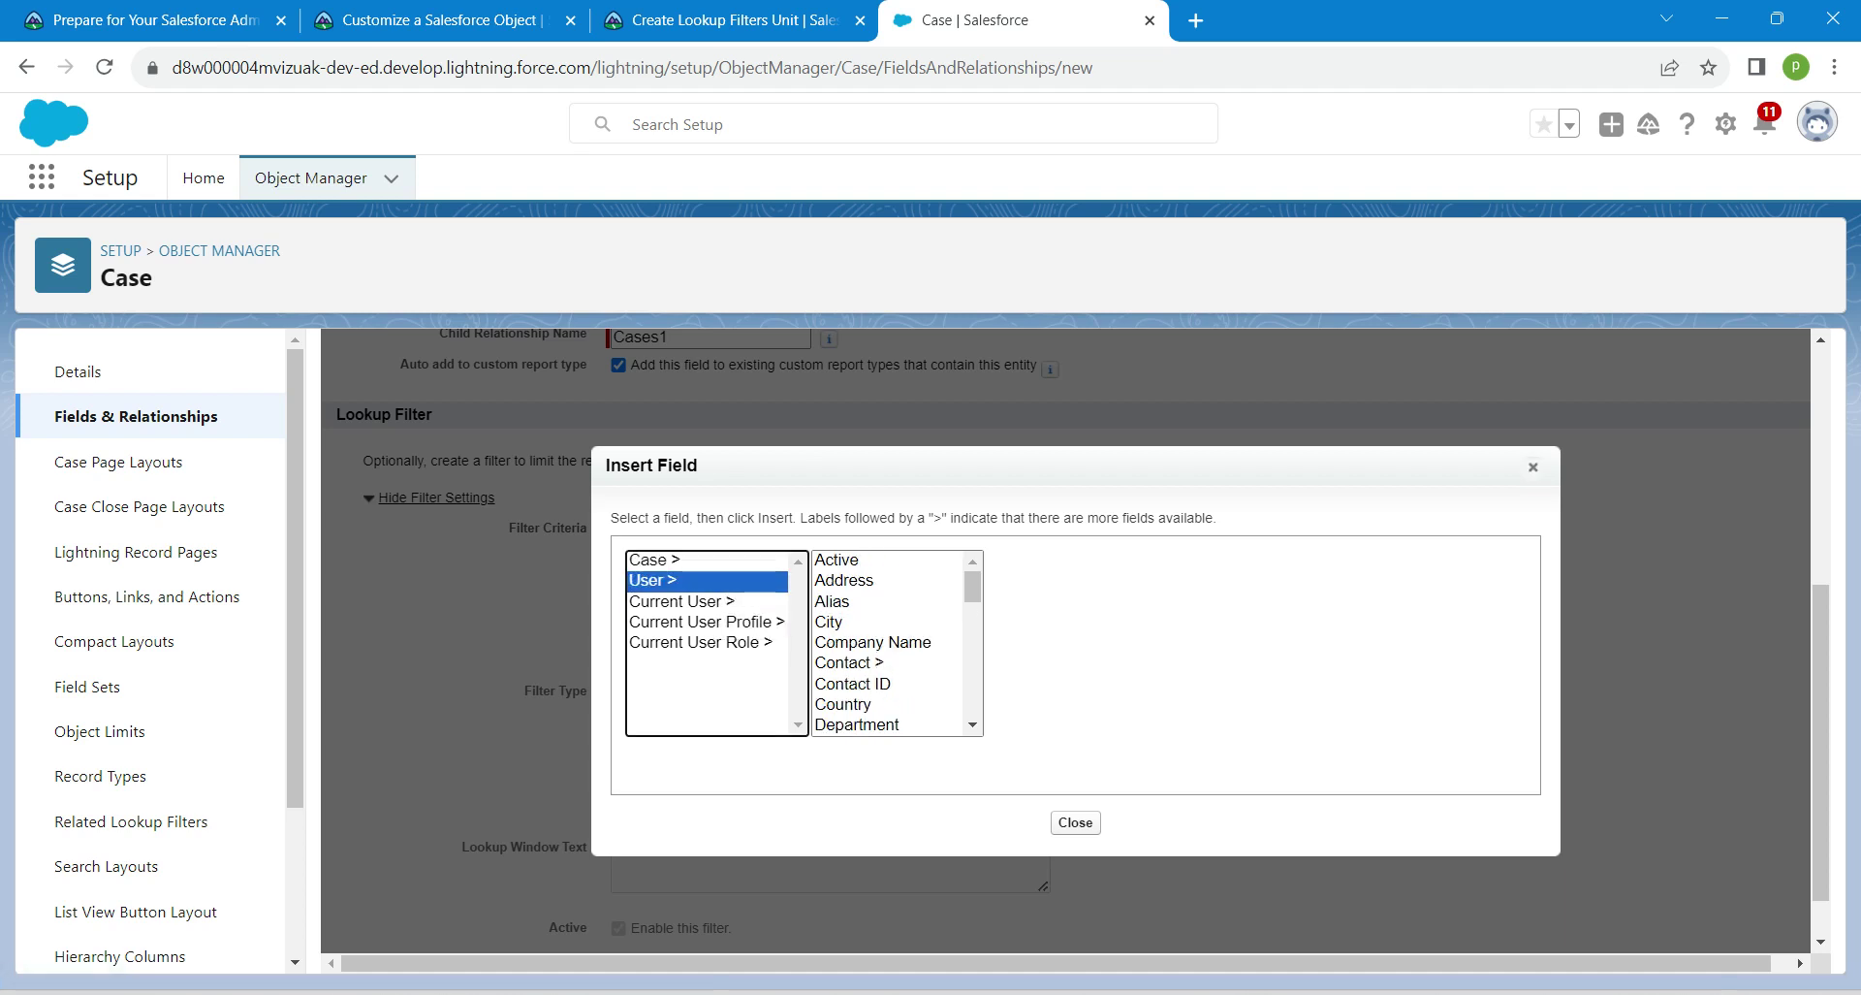
pyautogui.click(973, 684)
pyautogui.click(972, 684)
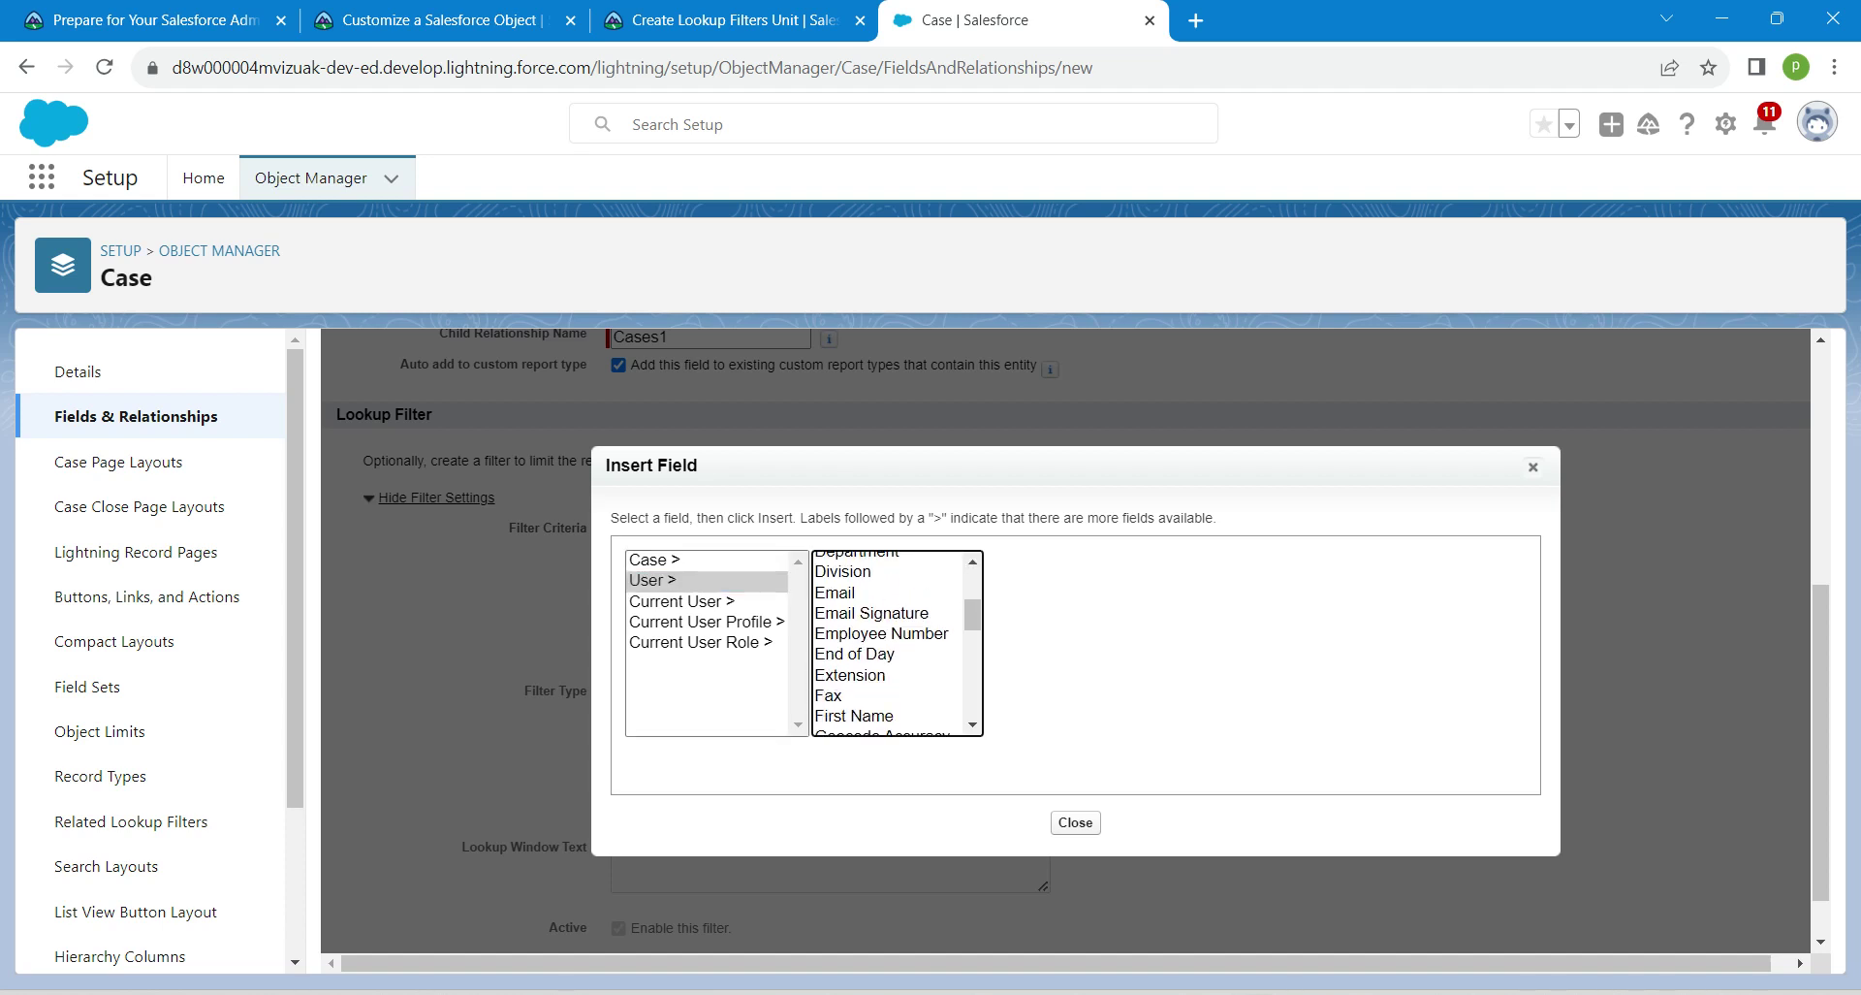
pyautogui.scroll(-3, 897, 643)
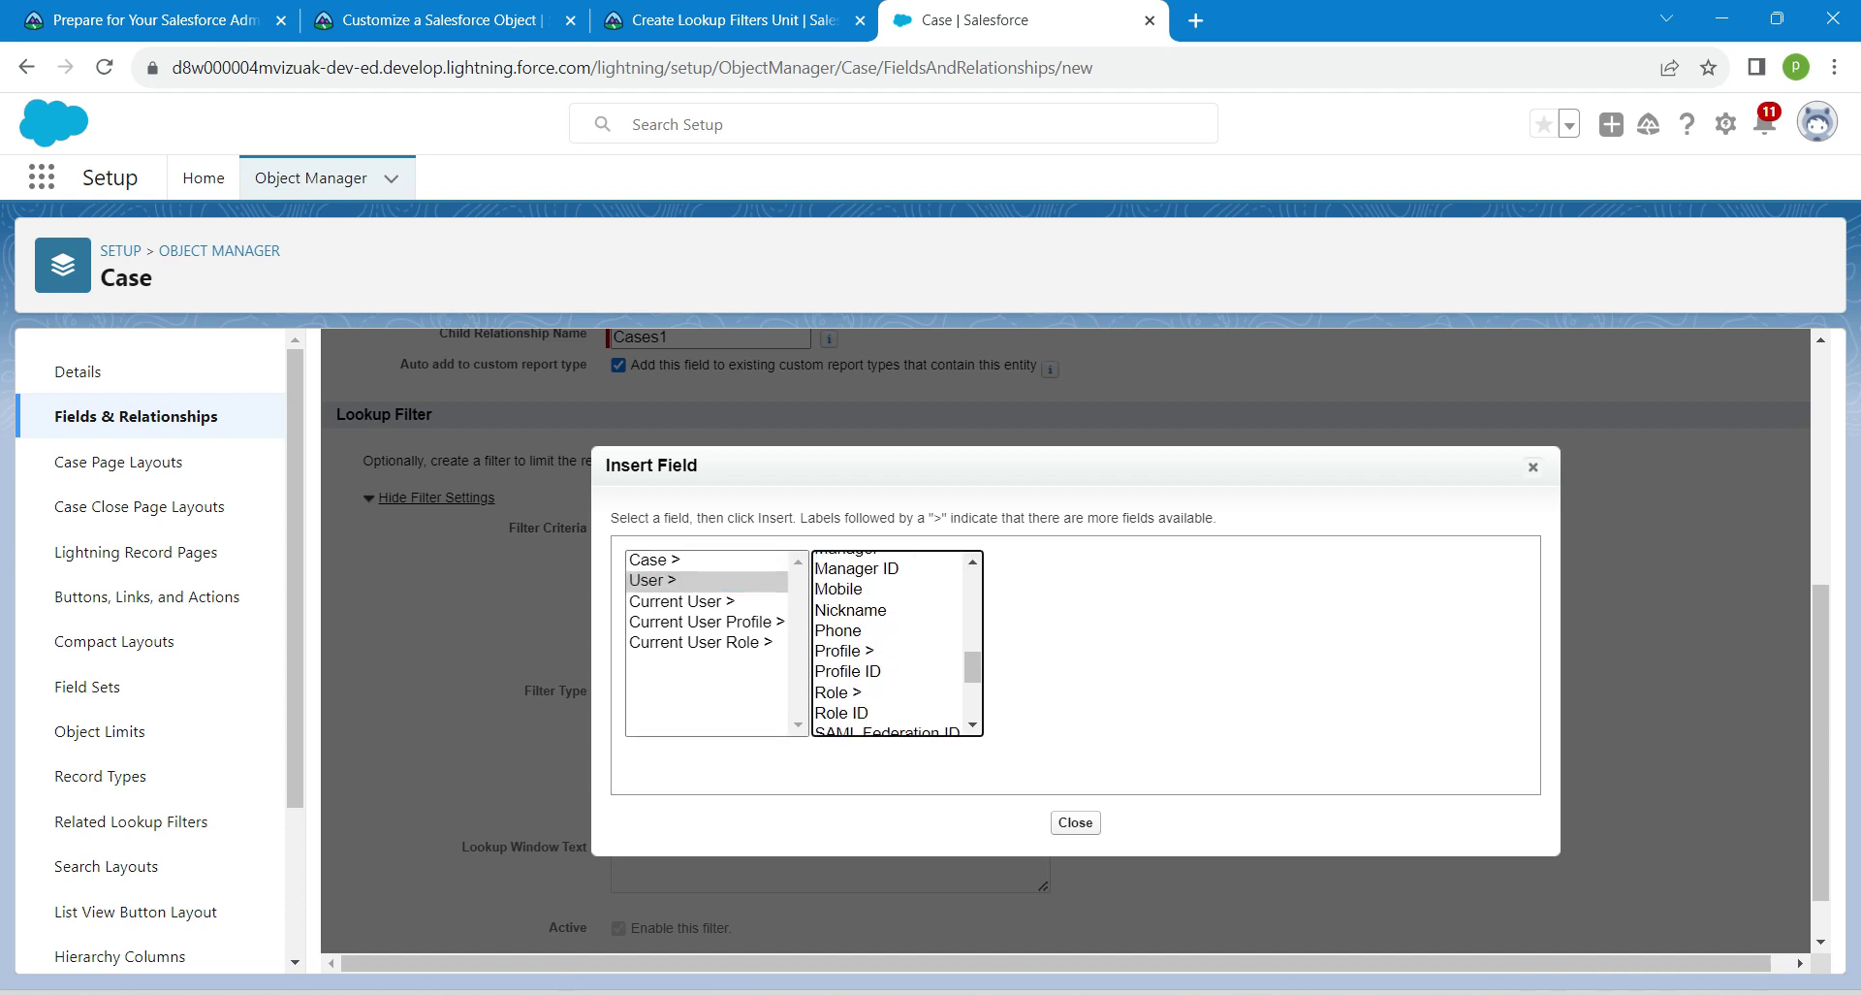
pyautogui.click(845, 652)
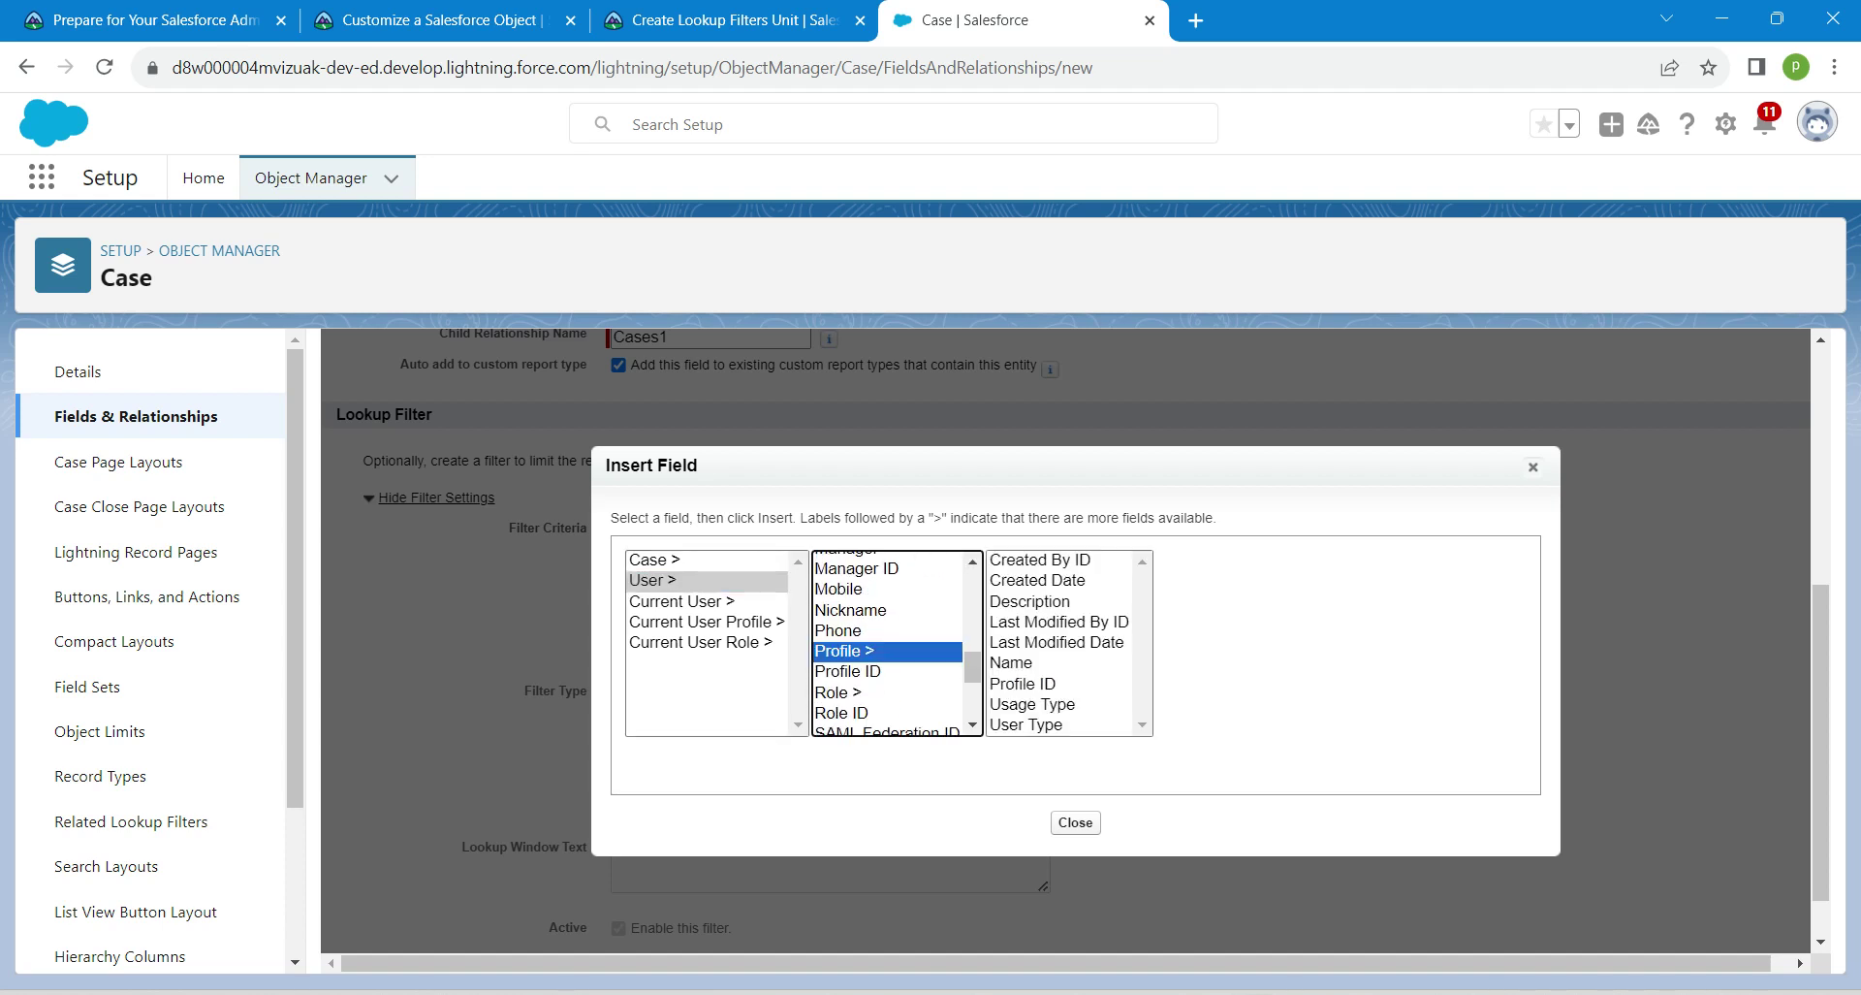
pyautogui.click(1012, 663)
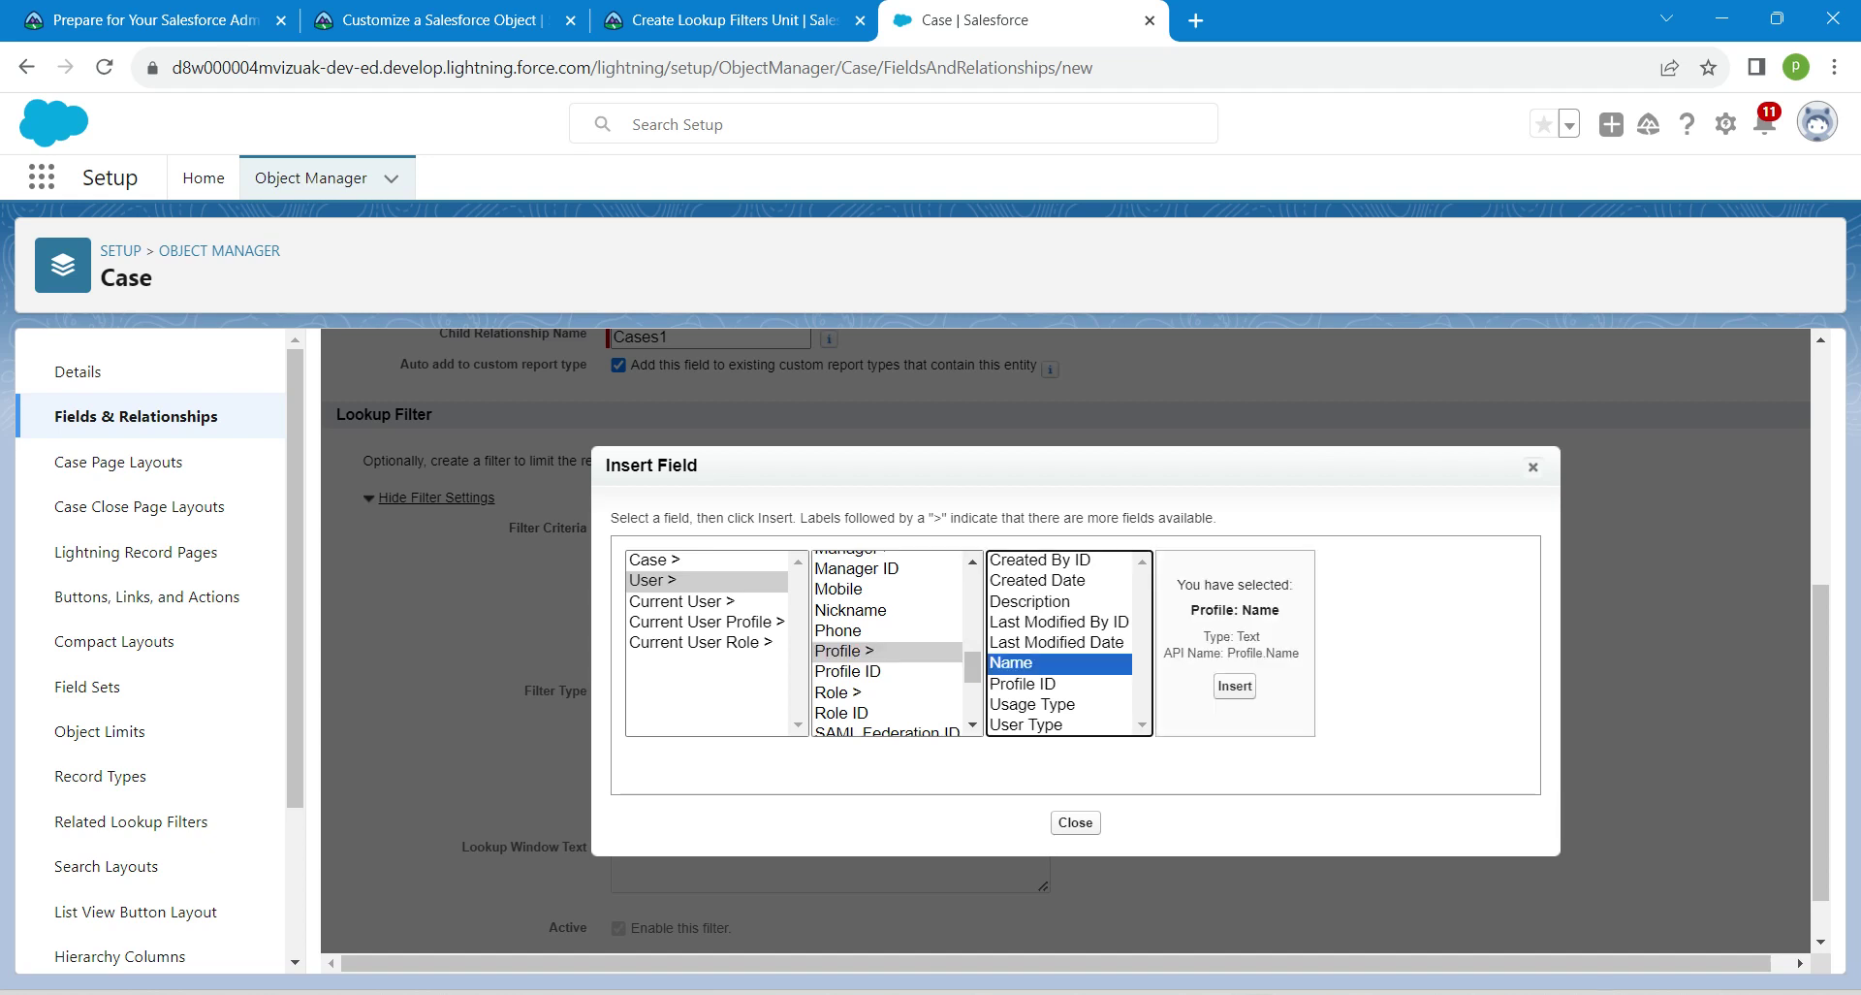
pyautogui.click(1236, 687)
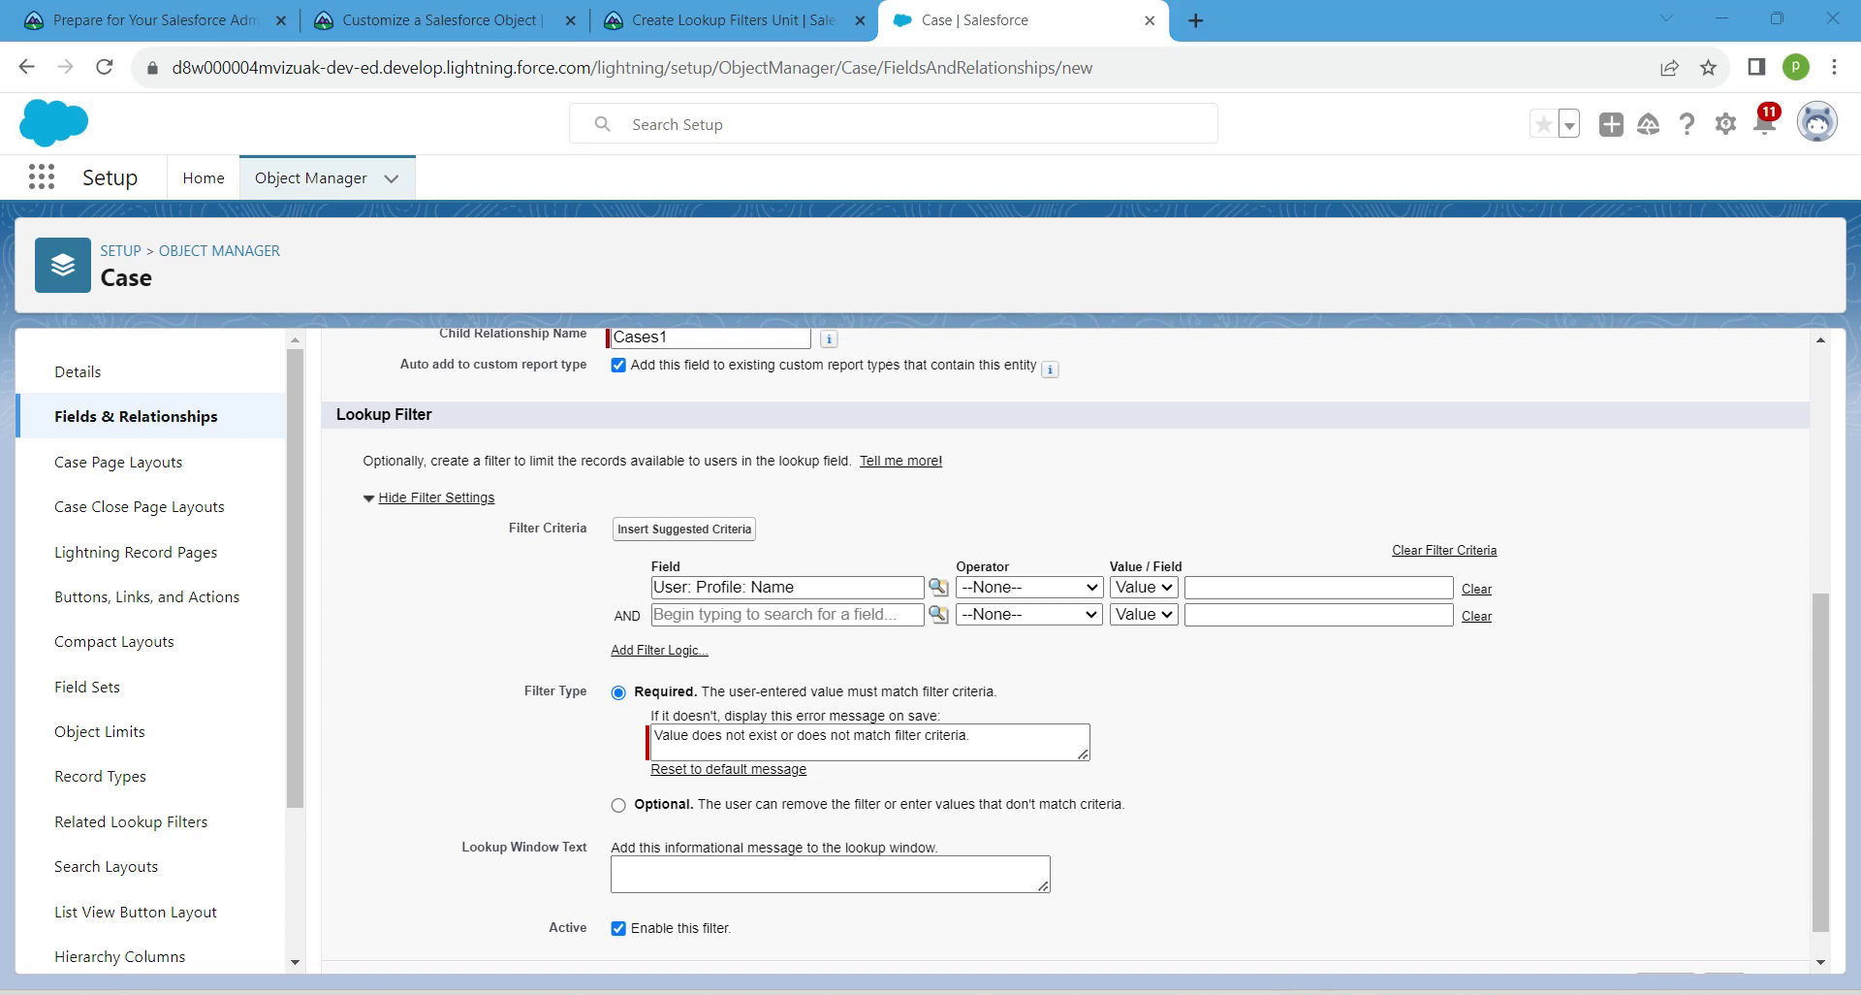
# Set the first criterion to equals "Value / Support User", copied from the Trailhead instructions, and continue to field-level security
pyautogui.click(1028, 587)
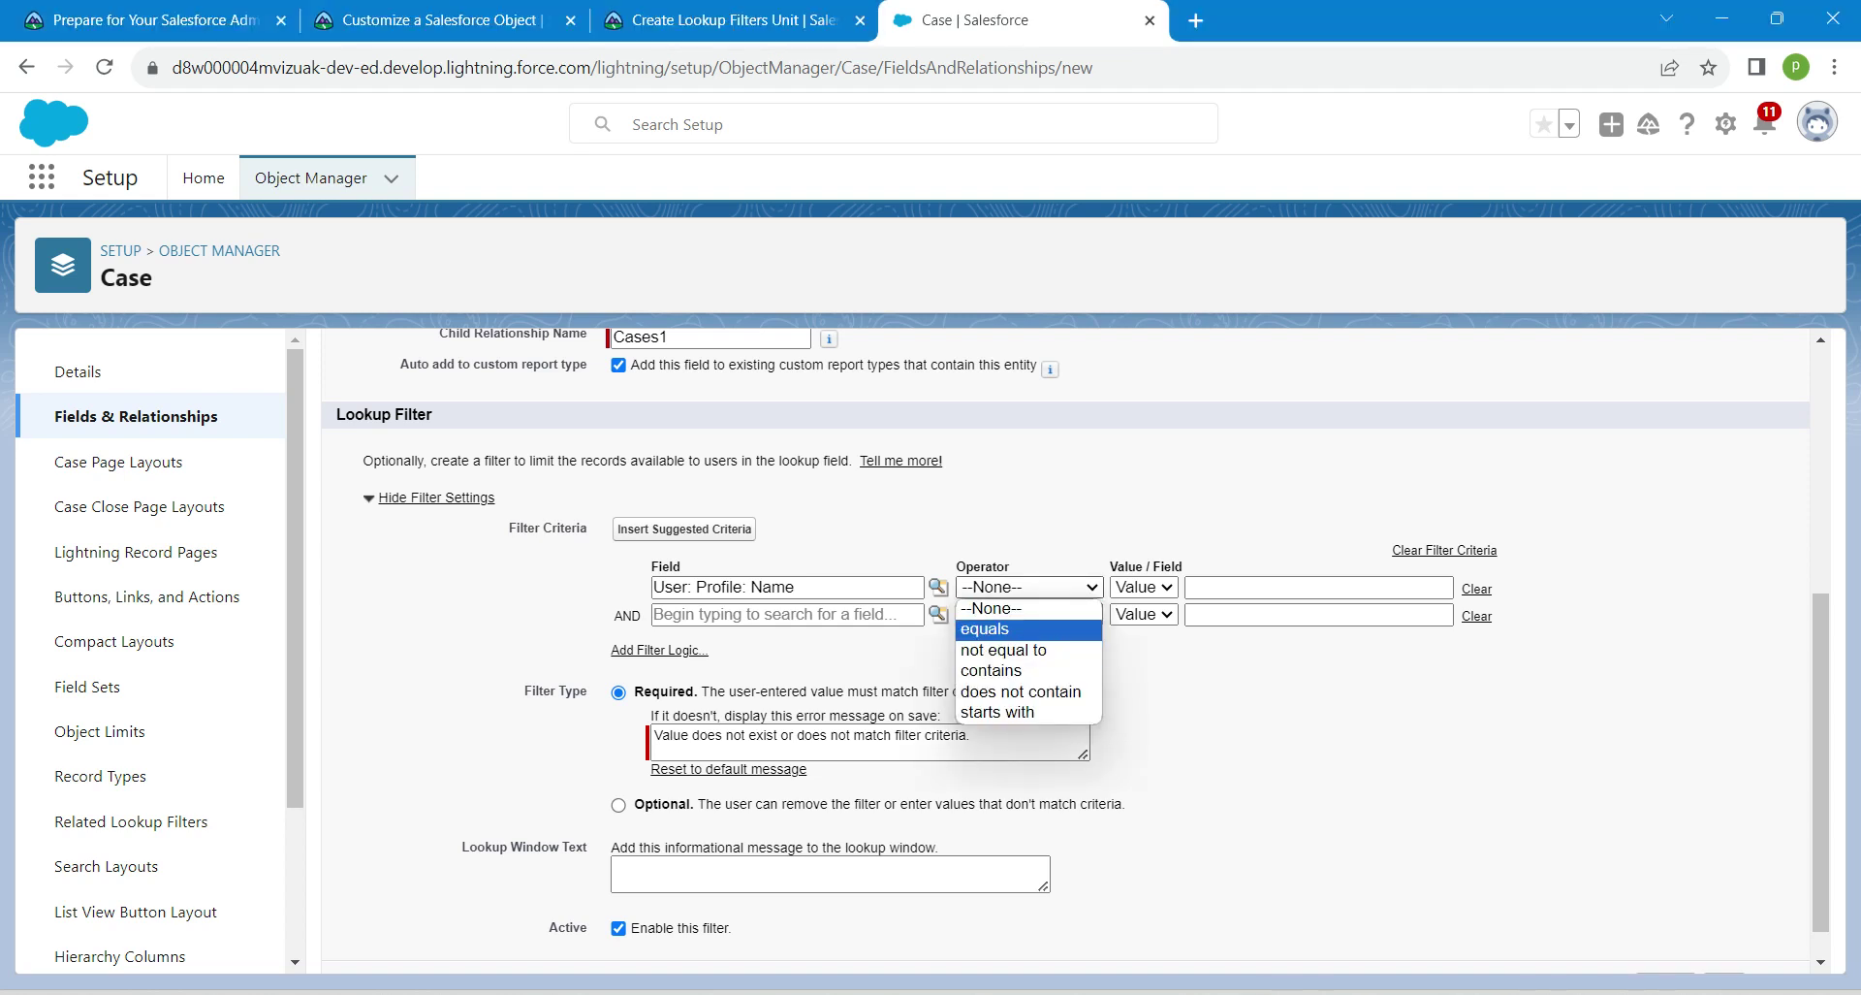
pyautogui.click(986, 629)
pyautogui.click(1318, 587)
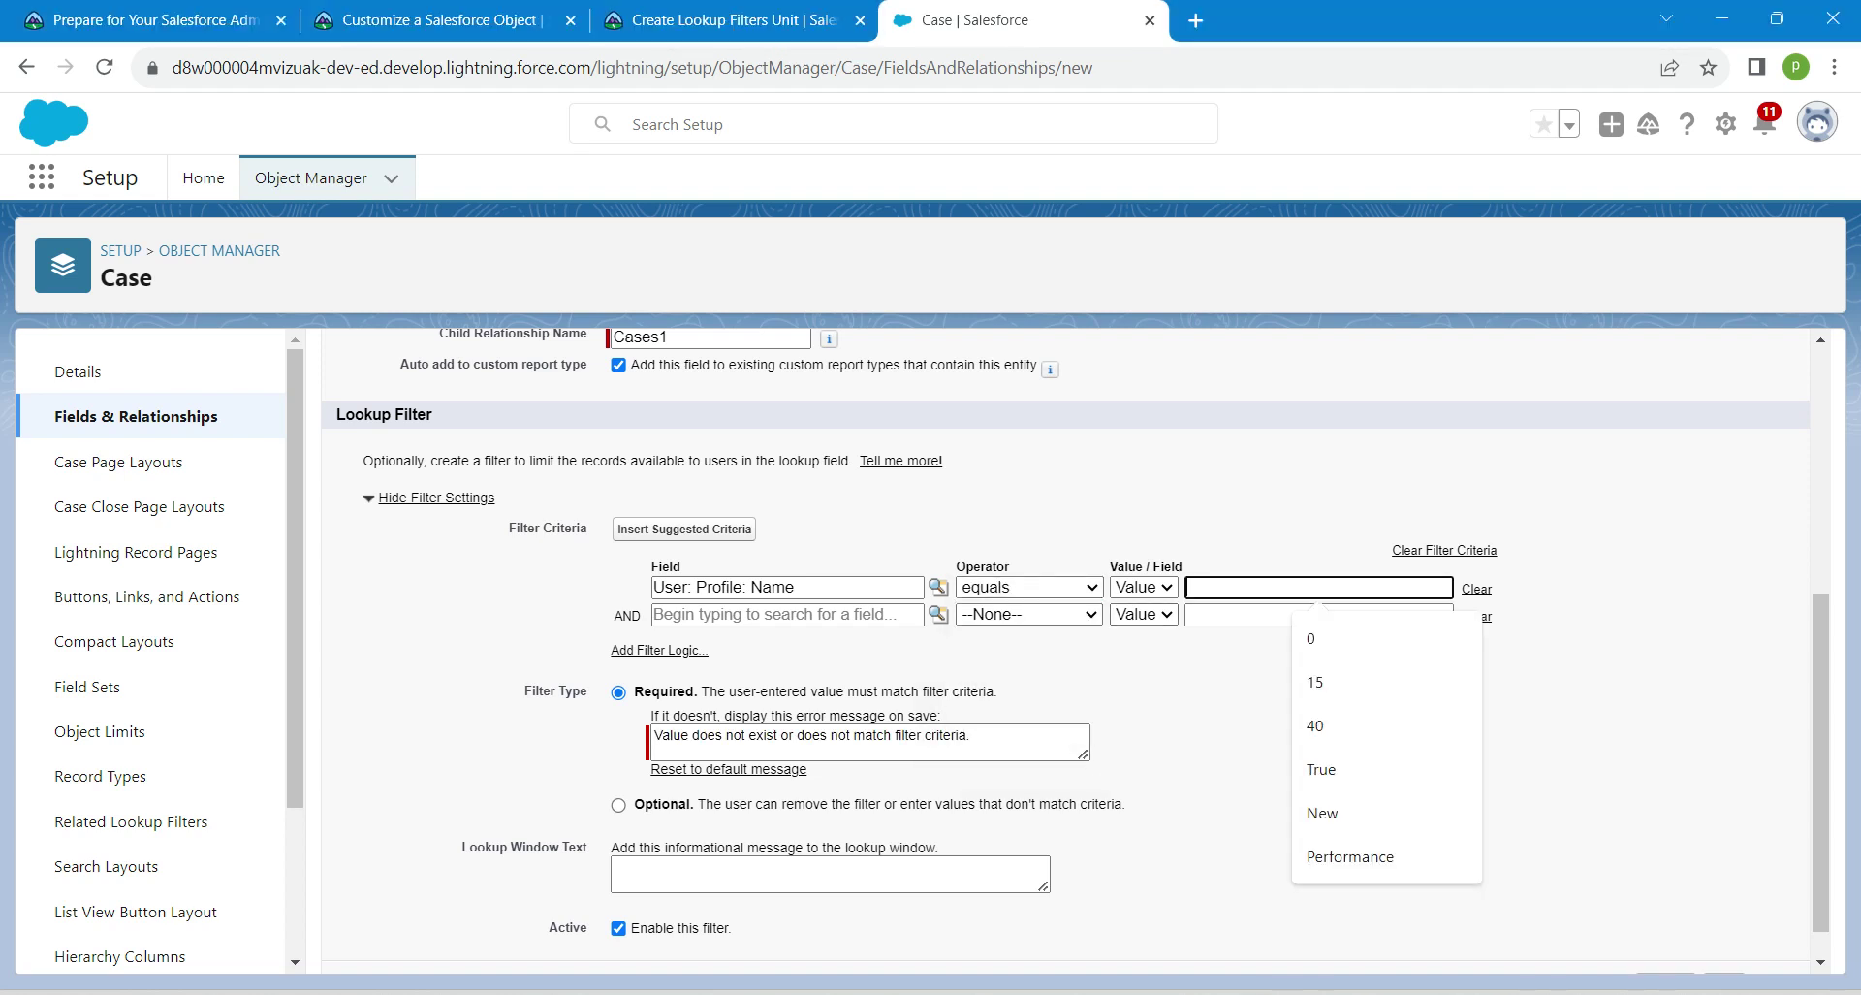
pyautogui.click(737, 21)
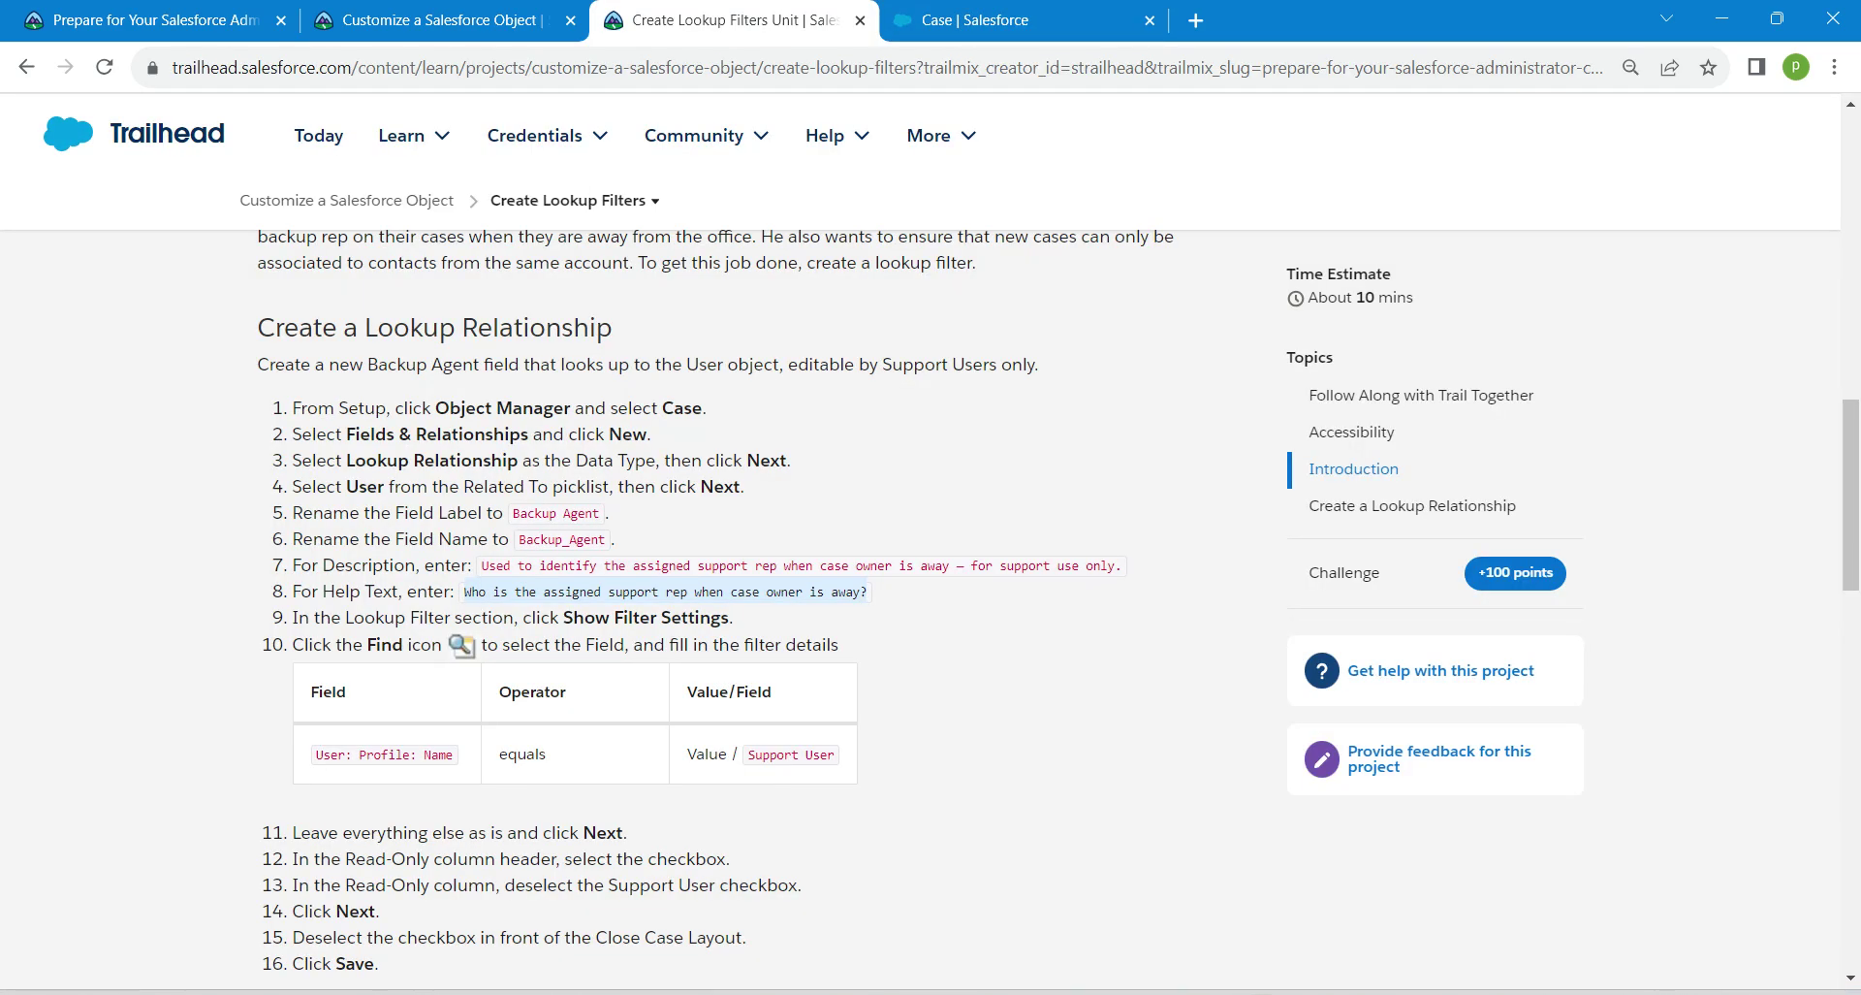
pyautogui.moveTo(686, 754); pyautogui.dragTo(838, 754)
pyautogui.hotkey('ctrl', 'c')
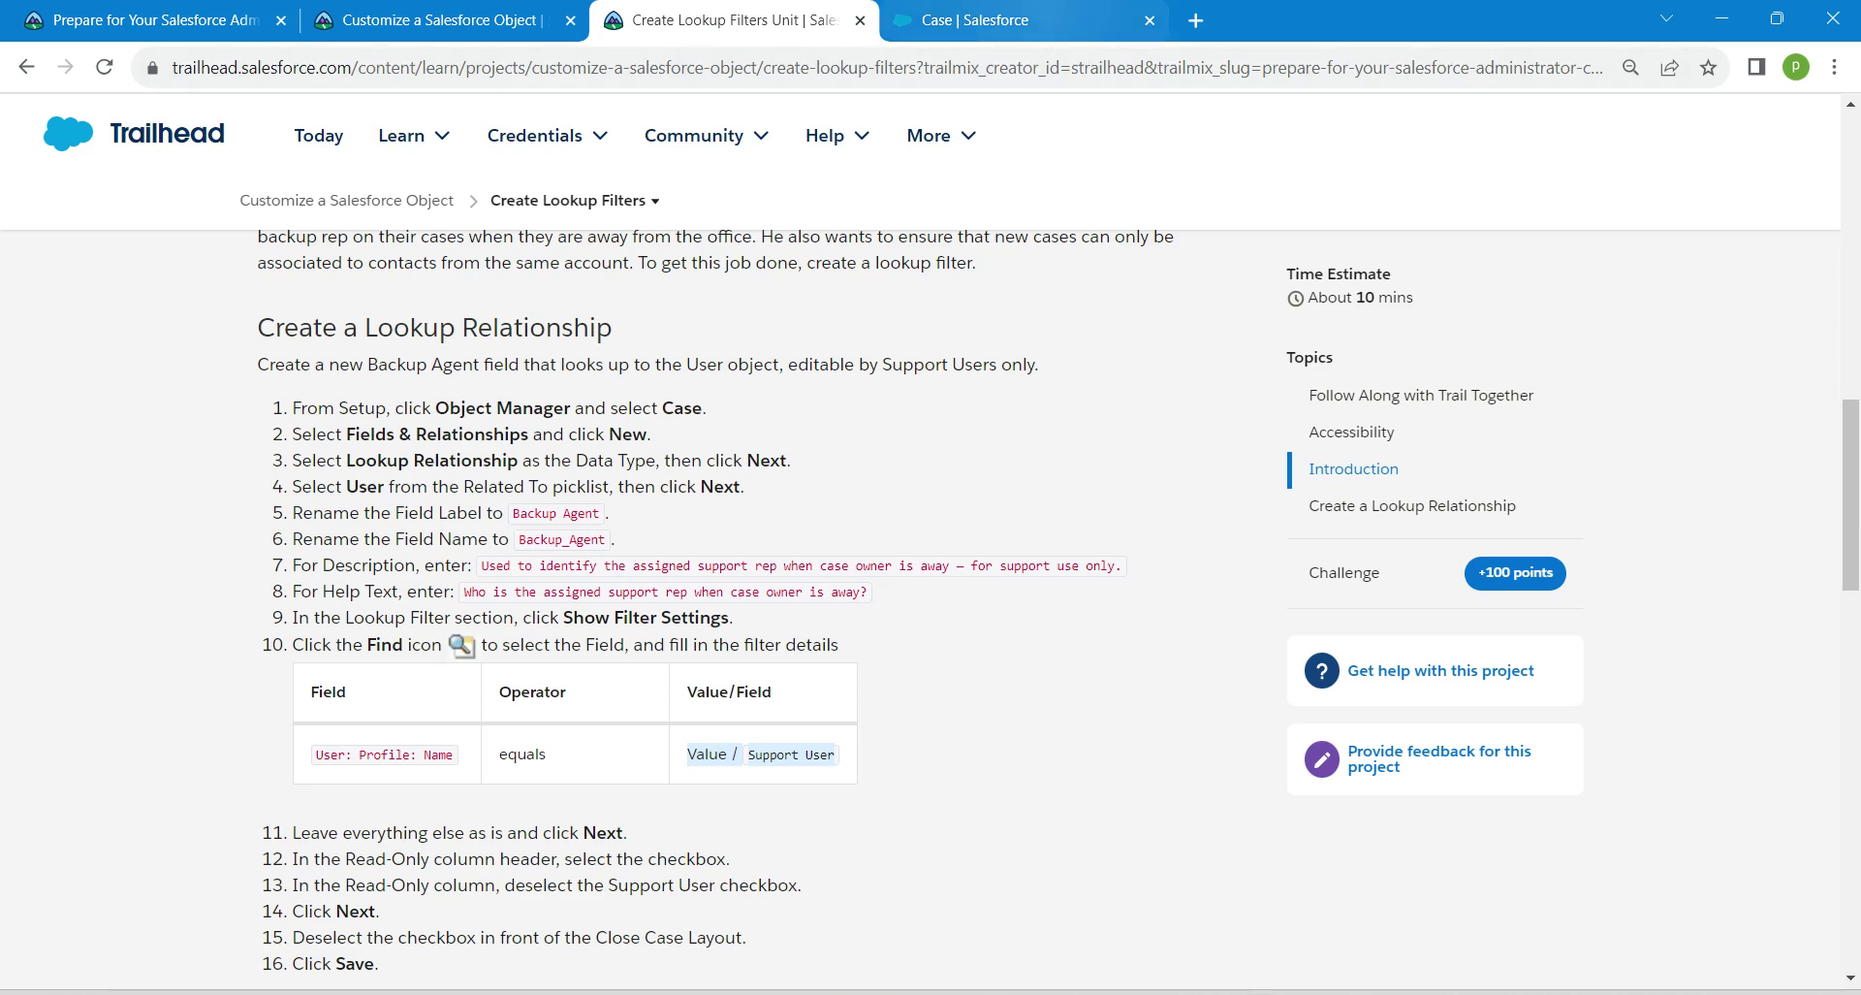
pyautogui.click(979, 20)
pyautogui.hotkey('ctrl', 'v')
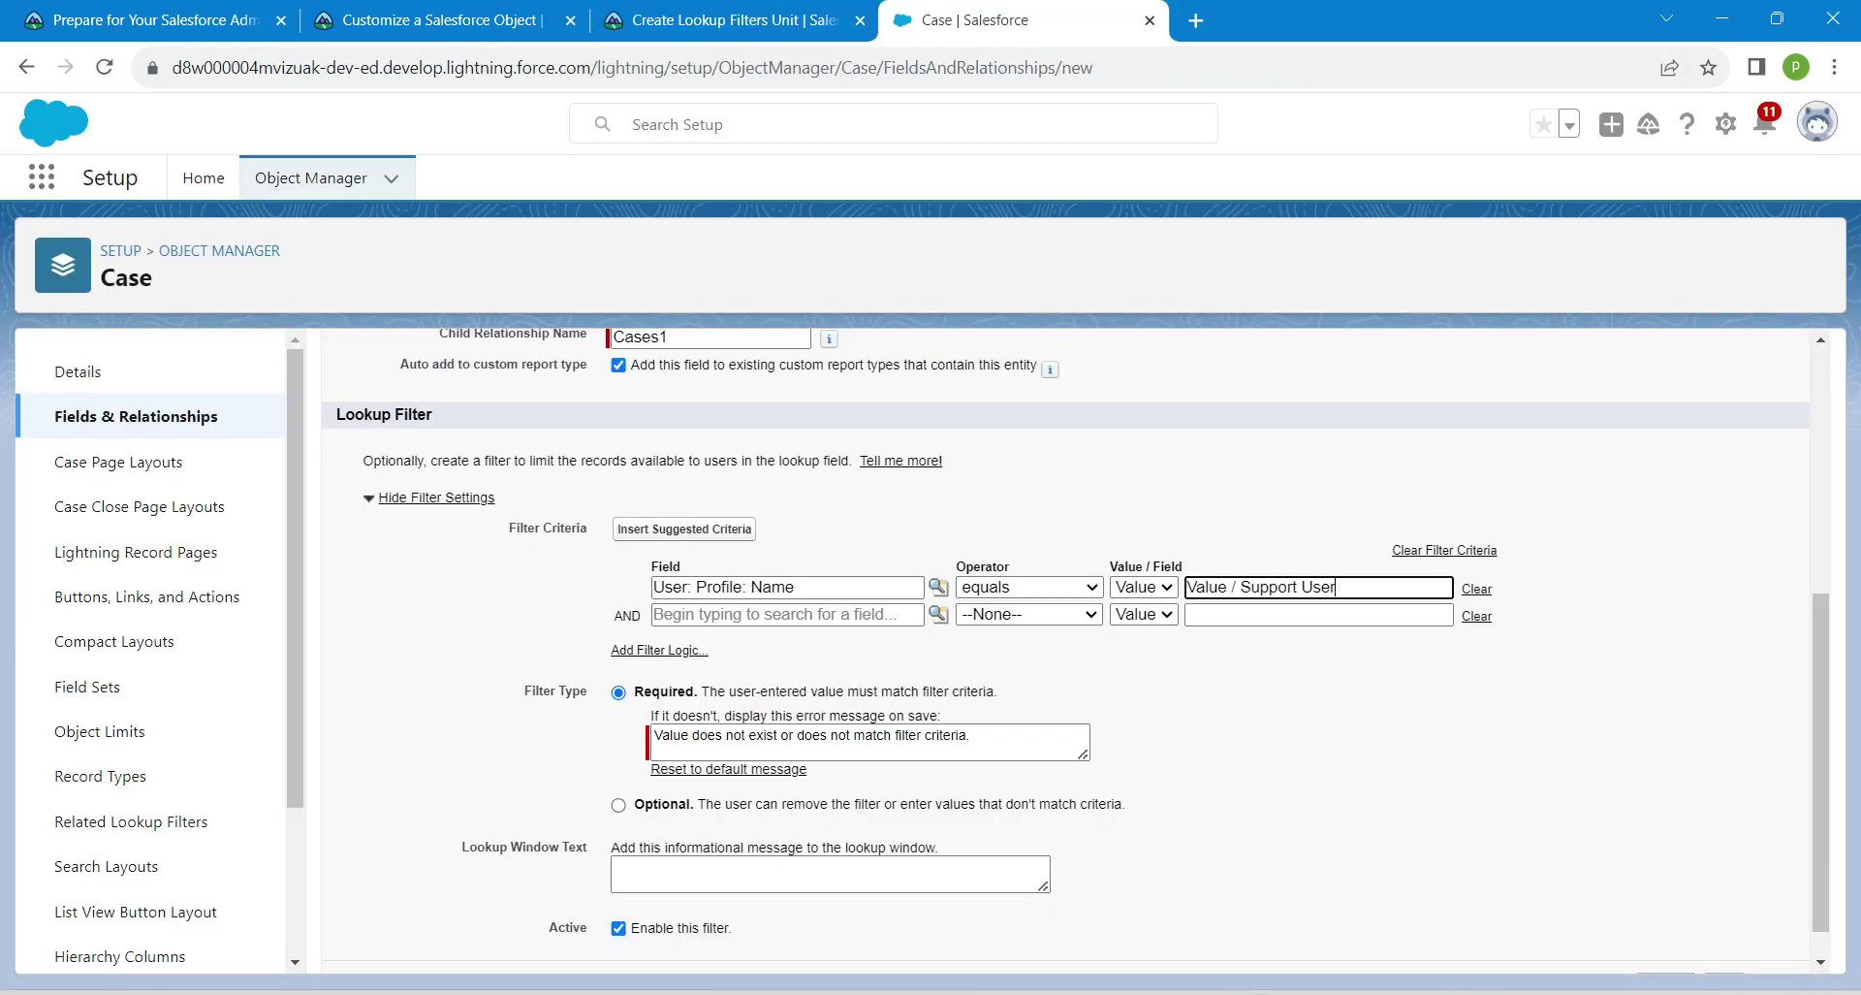
pyautogui.press('Tab')
pyautogui.scroll(-2, 1066, 649)
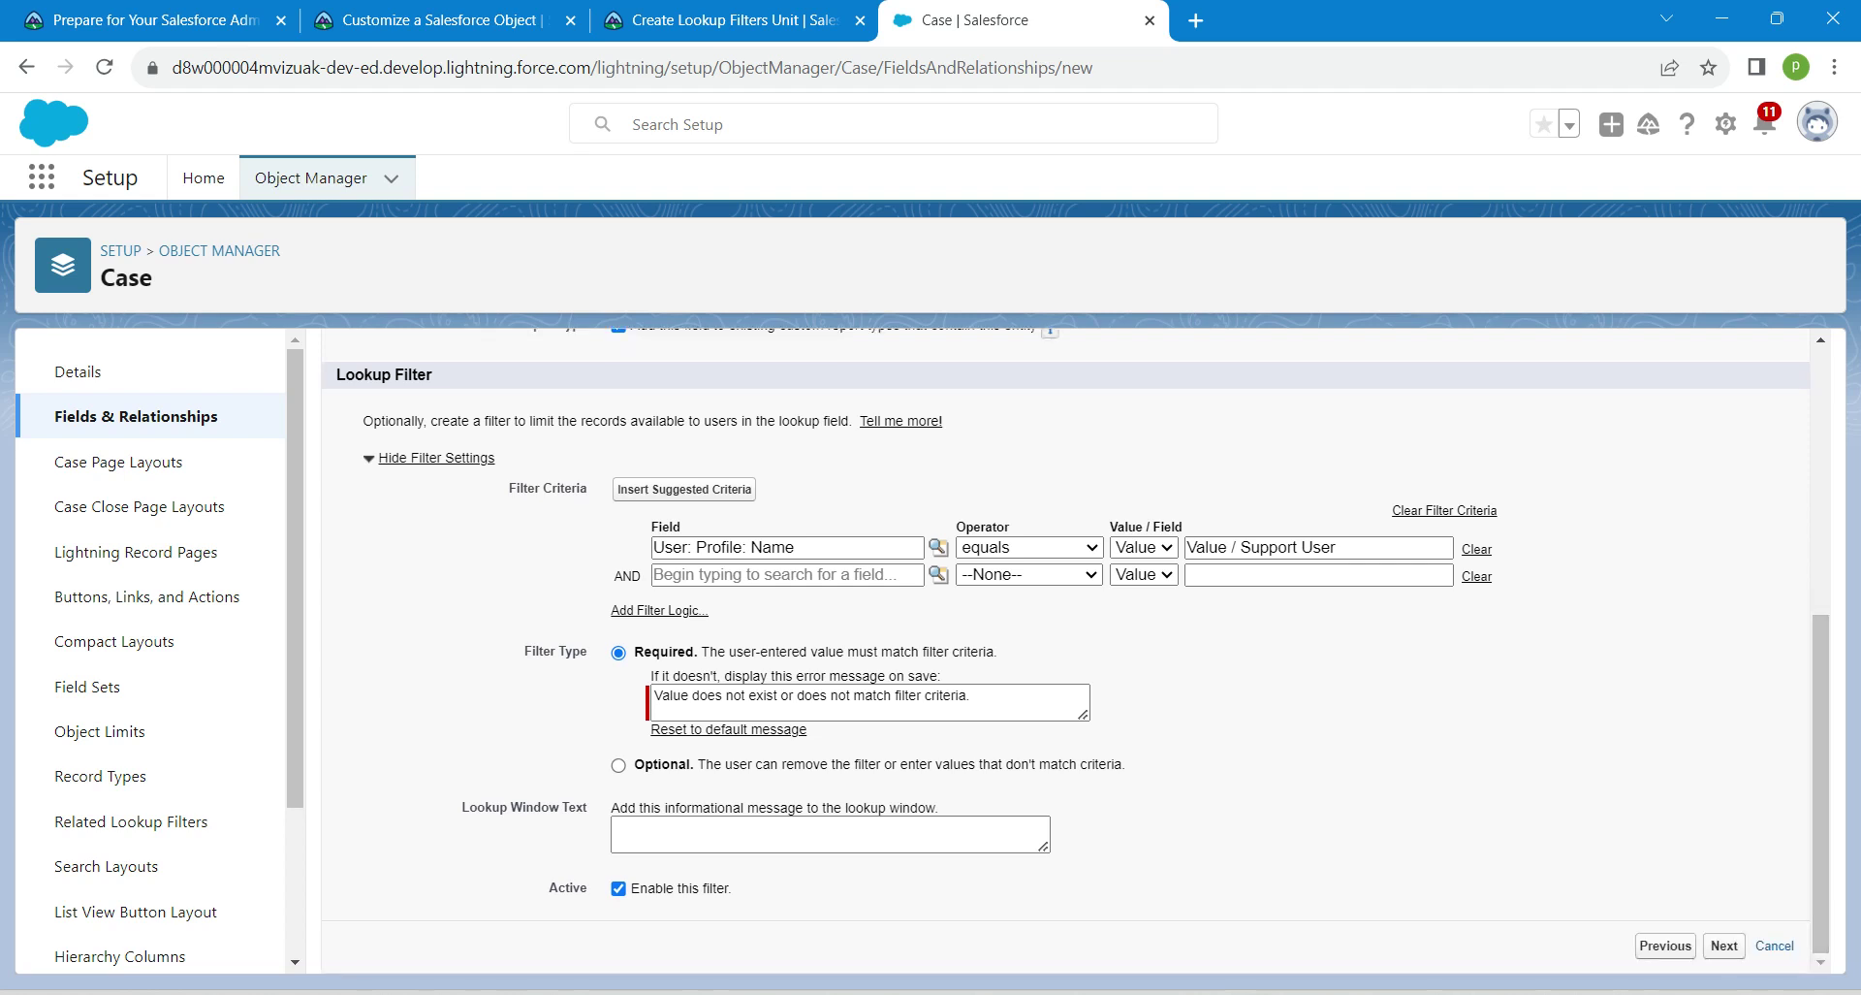
pyautogui.click(1724, 946)
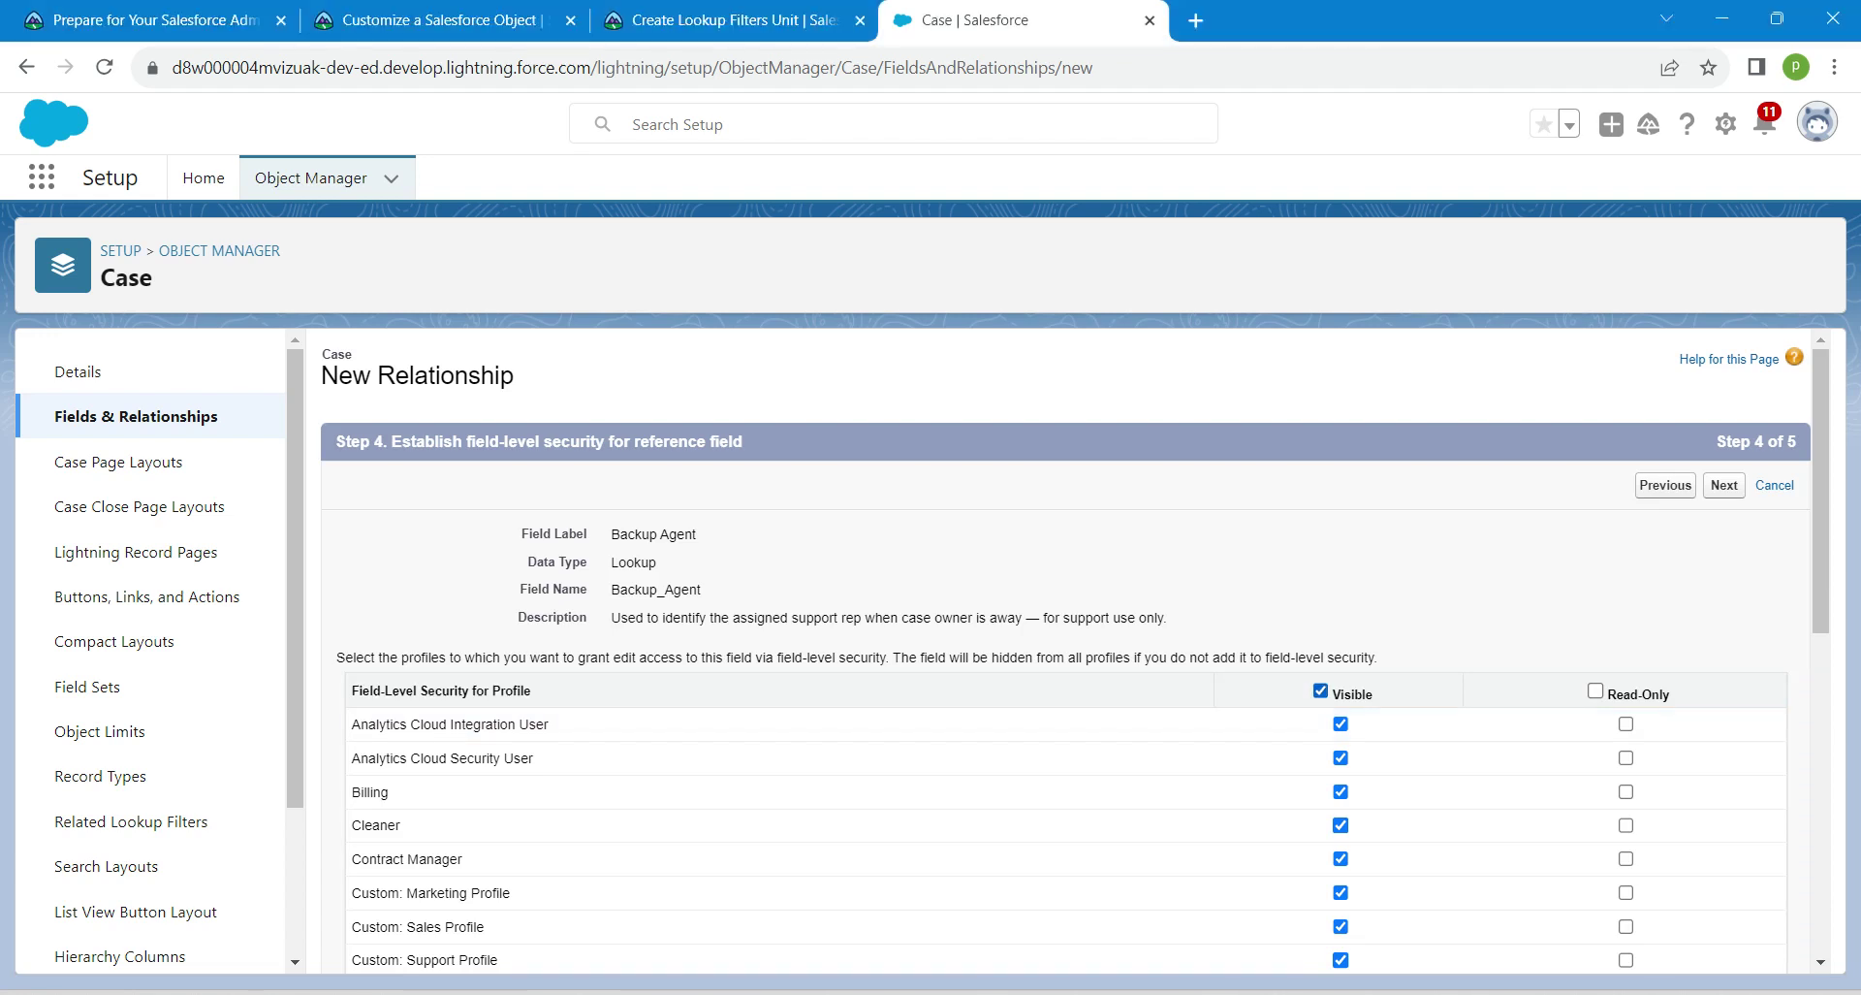
# Make the Backup Agent field read-only for all profiles and look through the profile list
pyautogui.click(1595, 690)
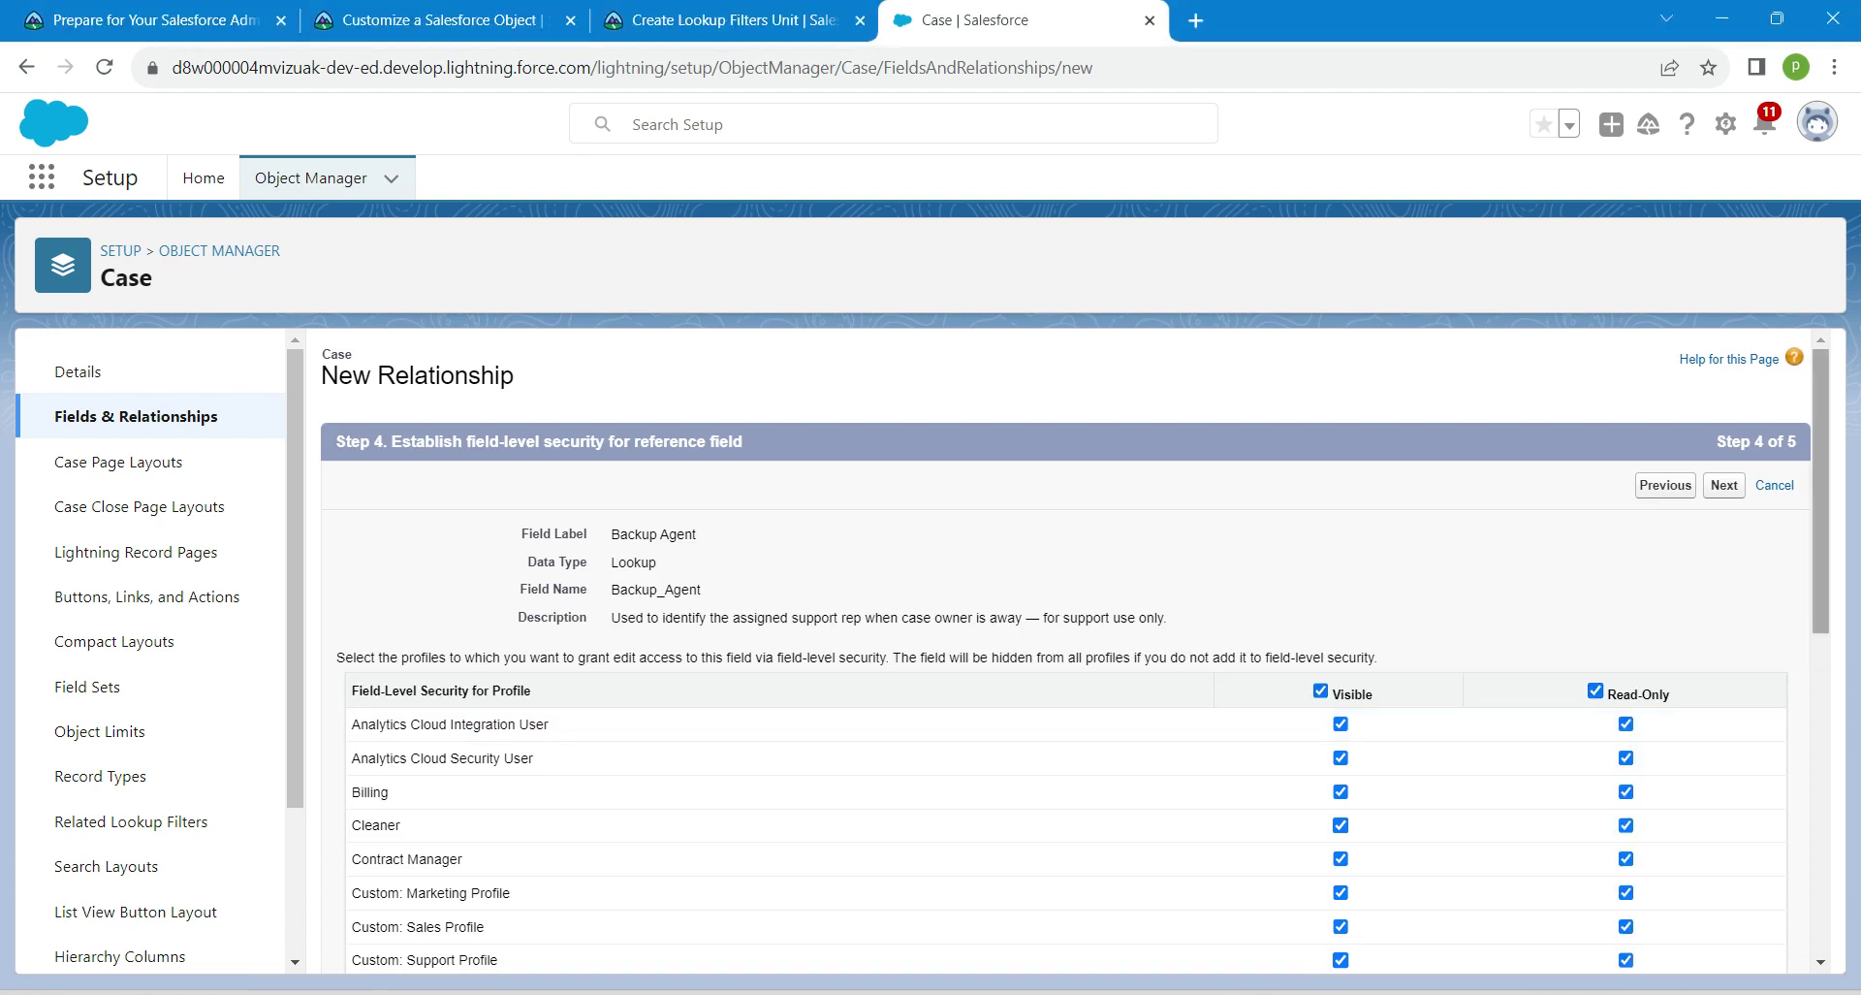
pyautogui.scroll(-7, 1626, 840)
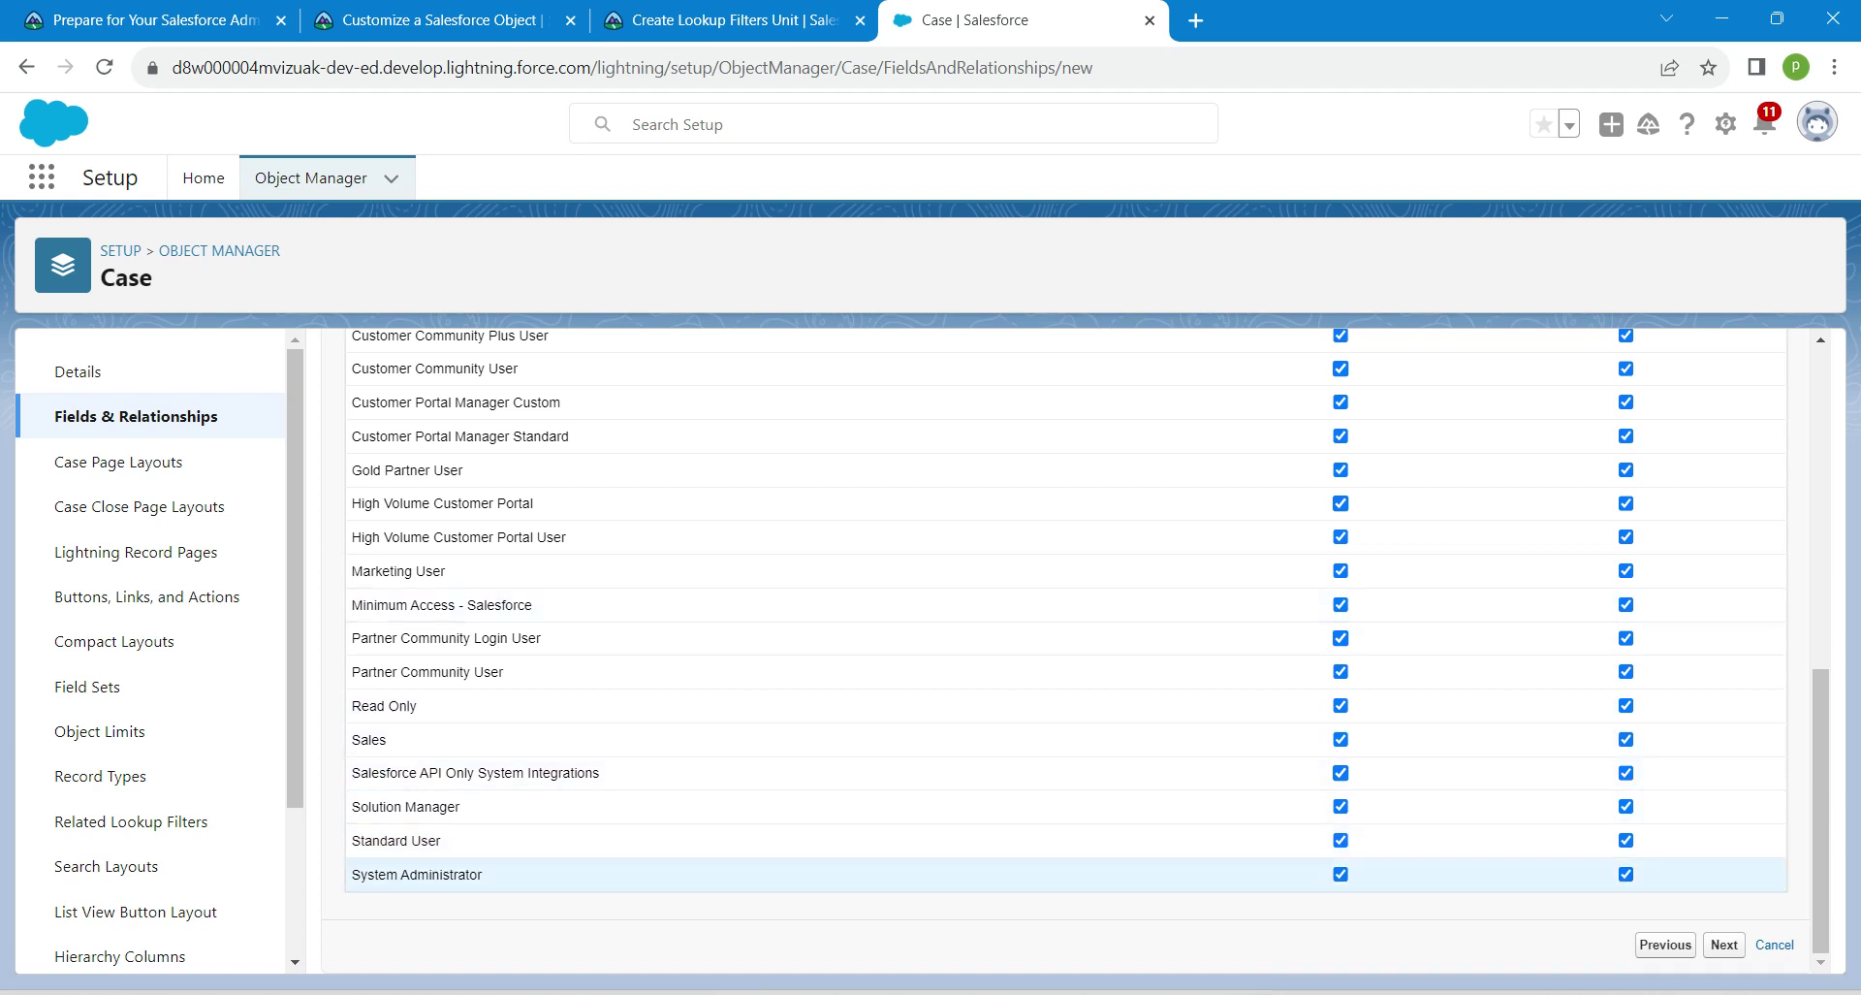
pyautogui.scroll(6, 1067, 649)
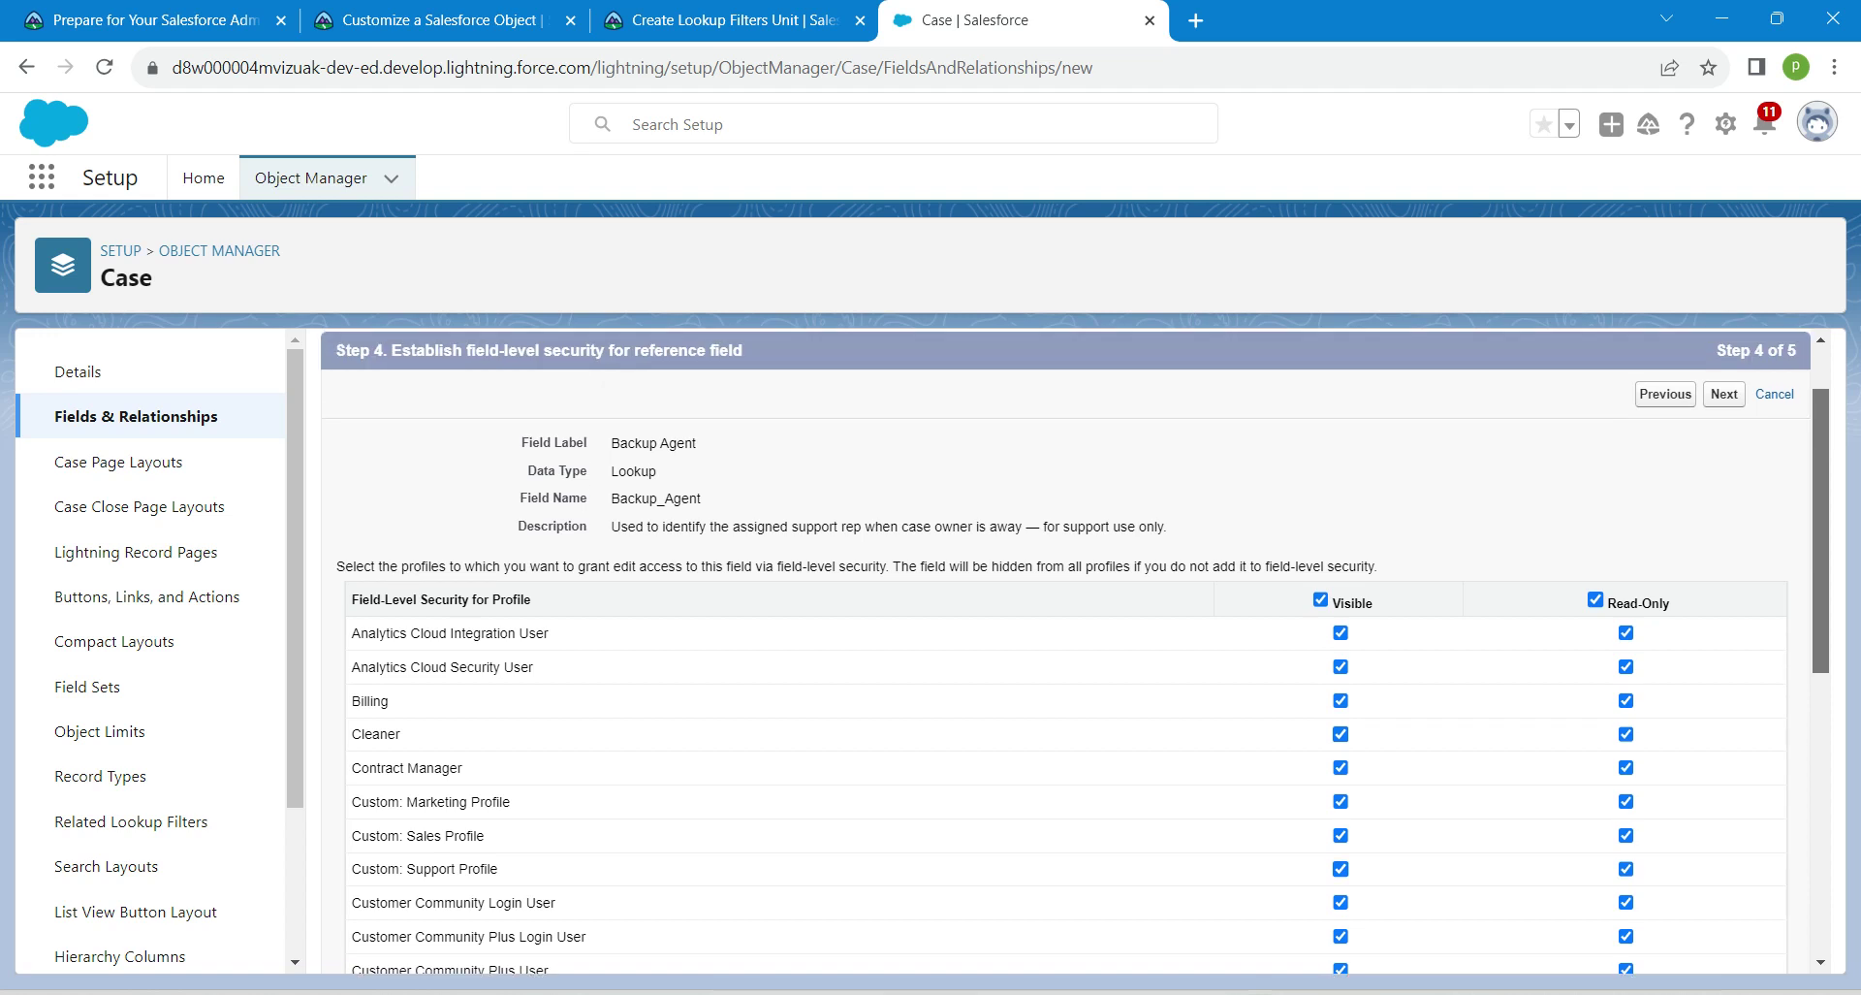
pyautogui.scroll(-6, 1067, 650)
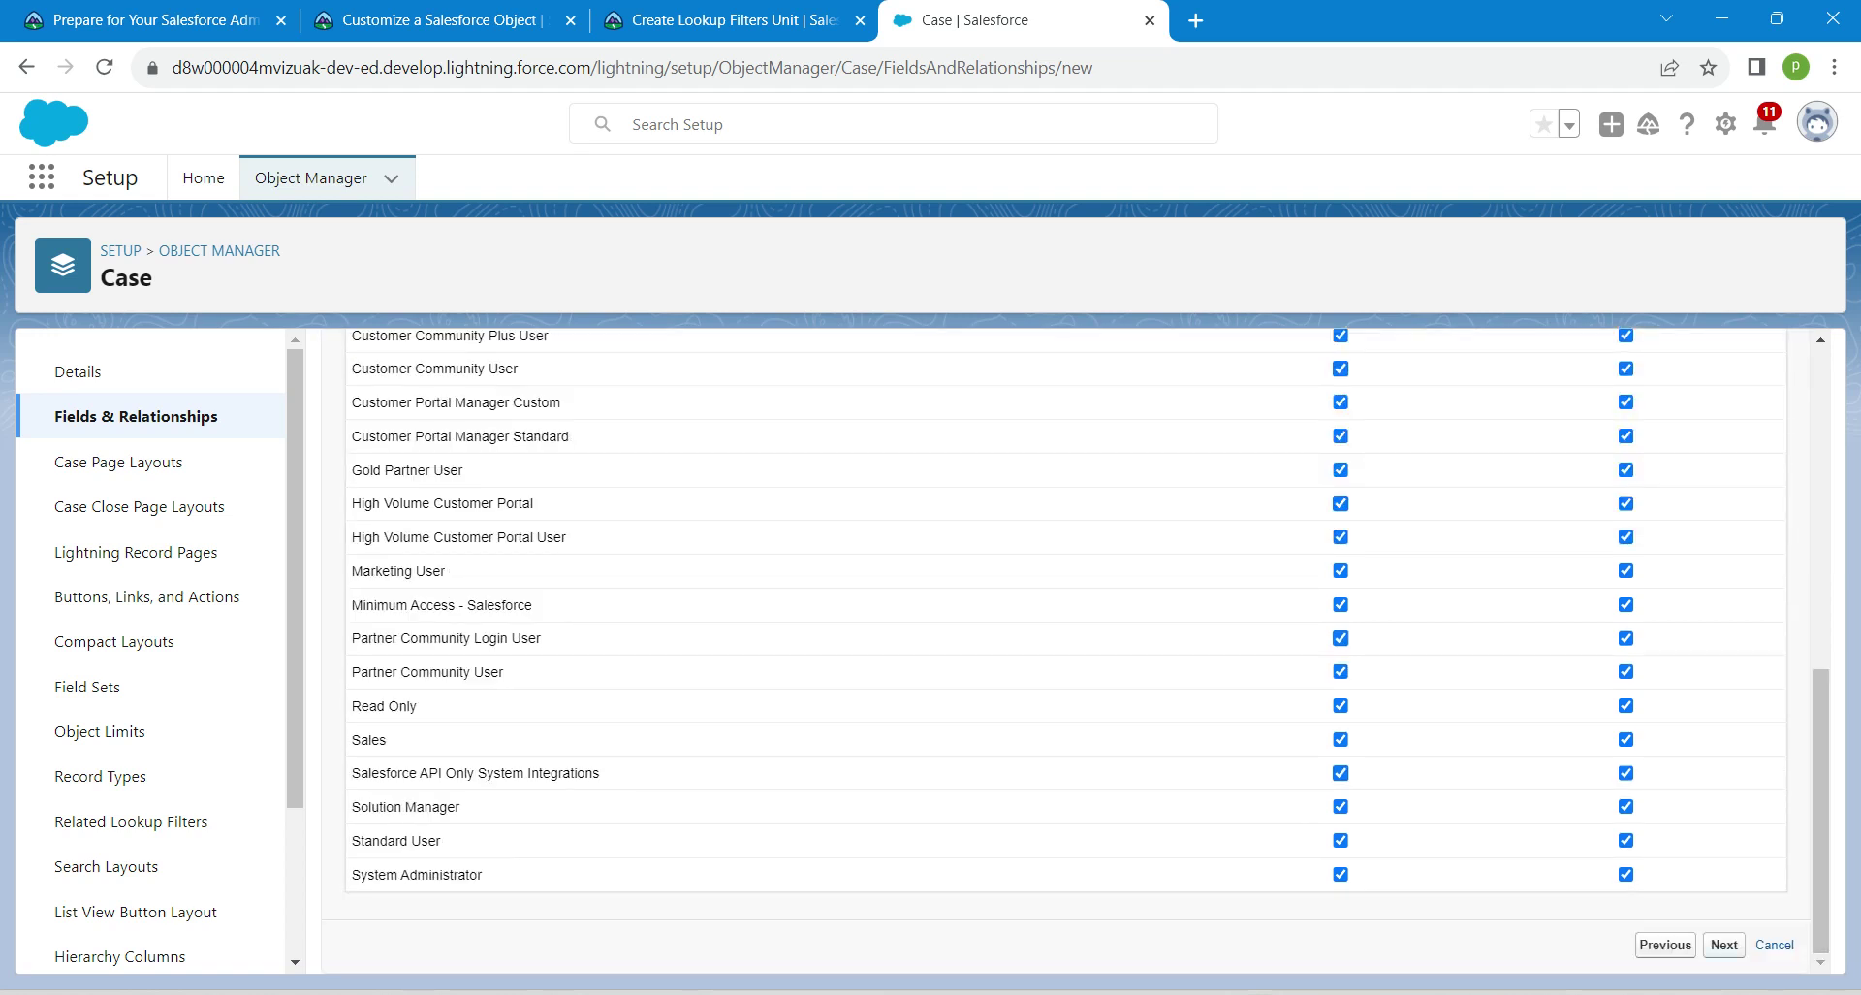
# Continue to the page layouts, exclude Backup Agent from the Close Case Layout, and save the field
pyautogui.click(1725, 944)
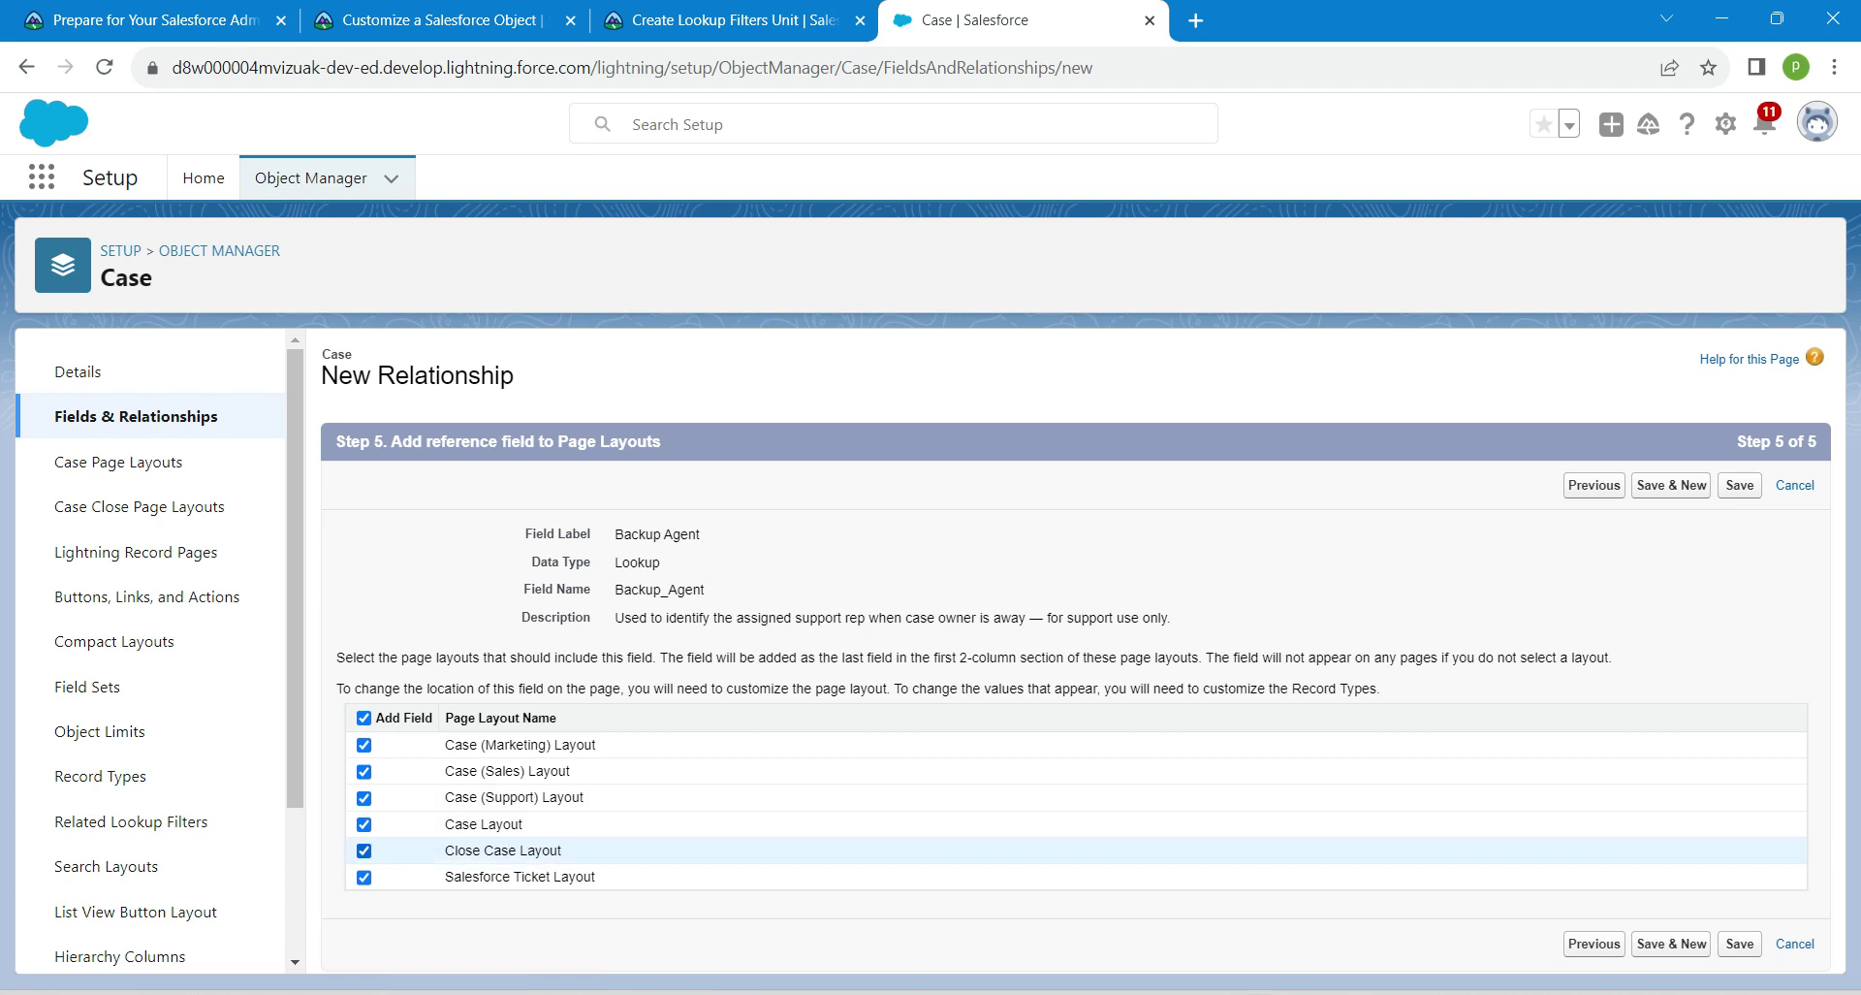
pyautogui.click(363, 850)
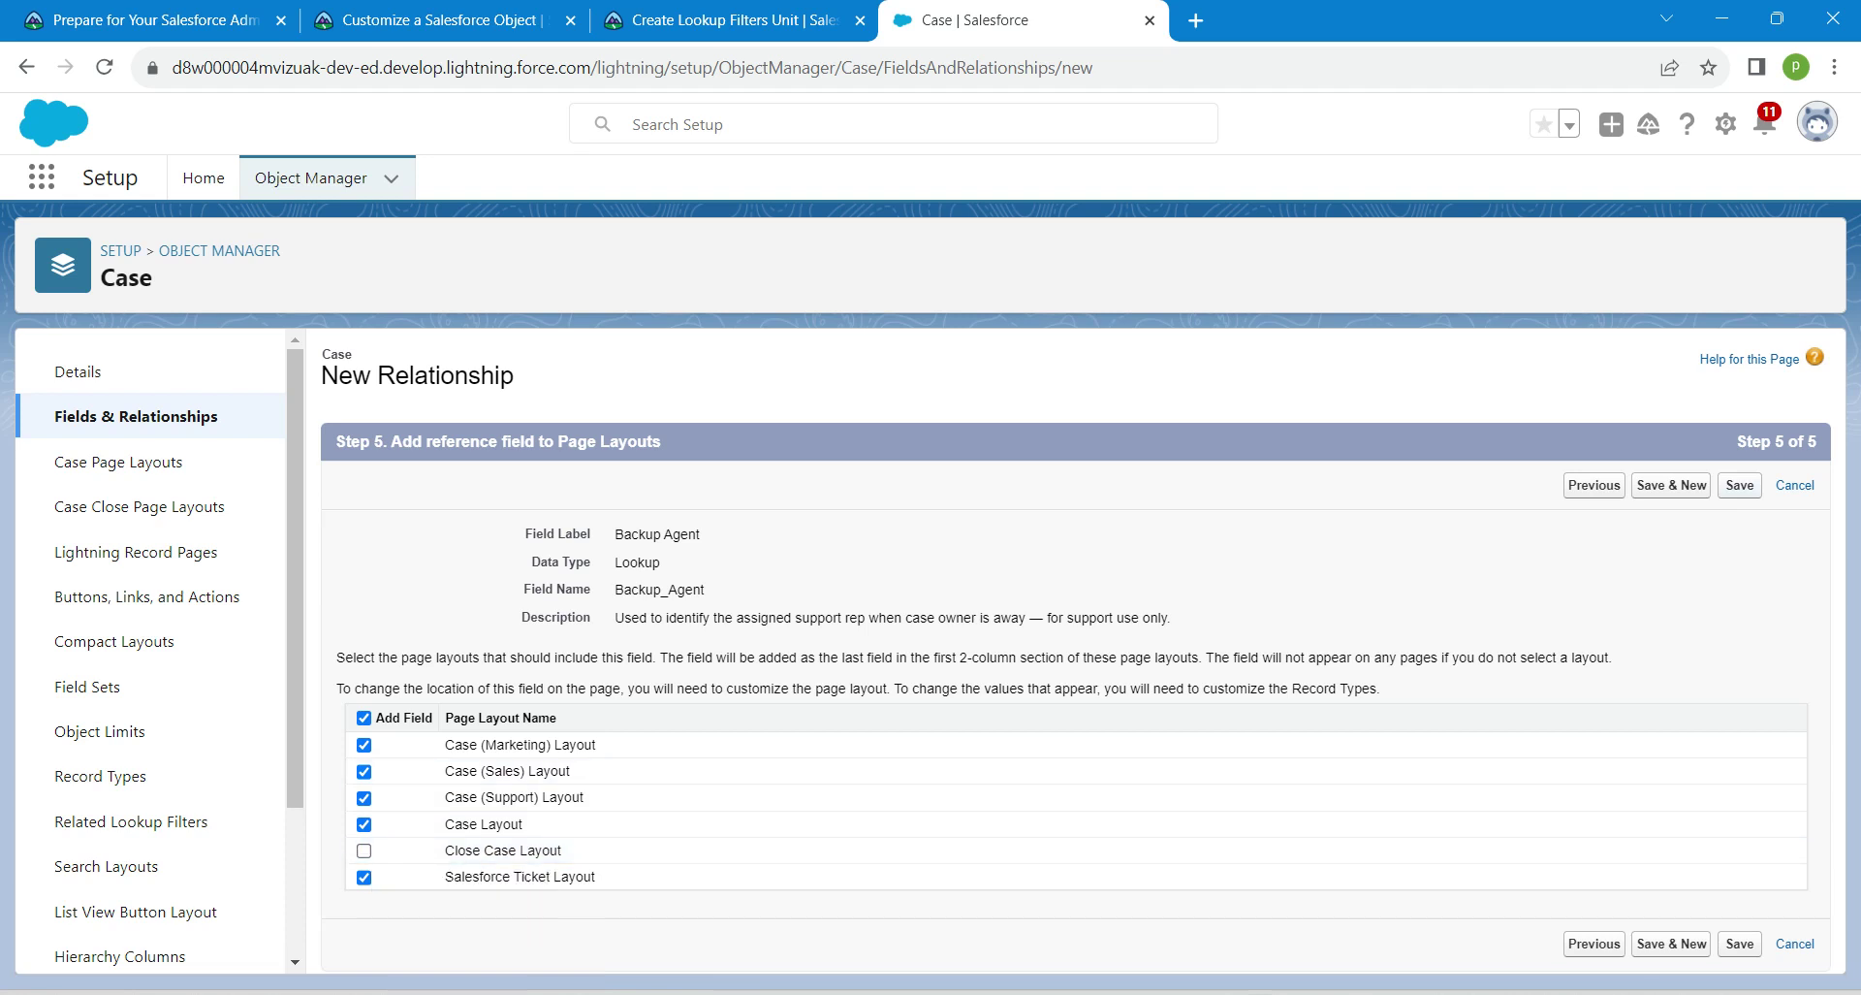
pyautogui.click(1740, 485)
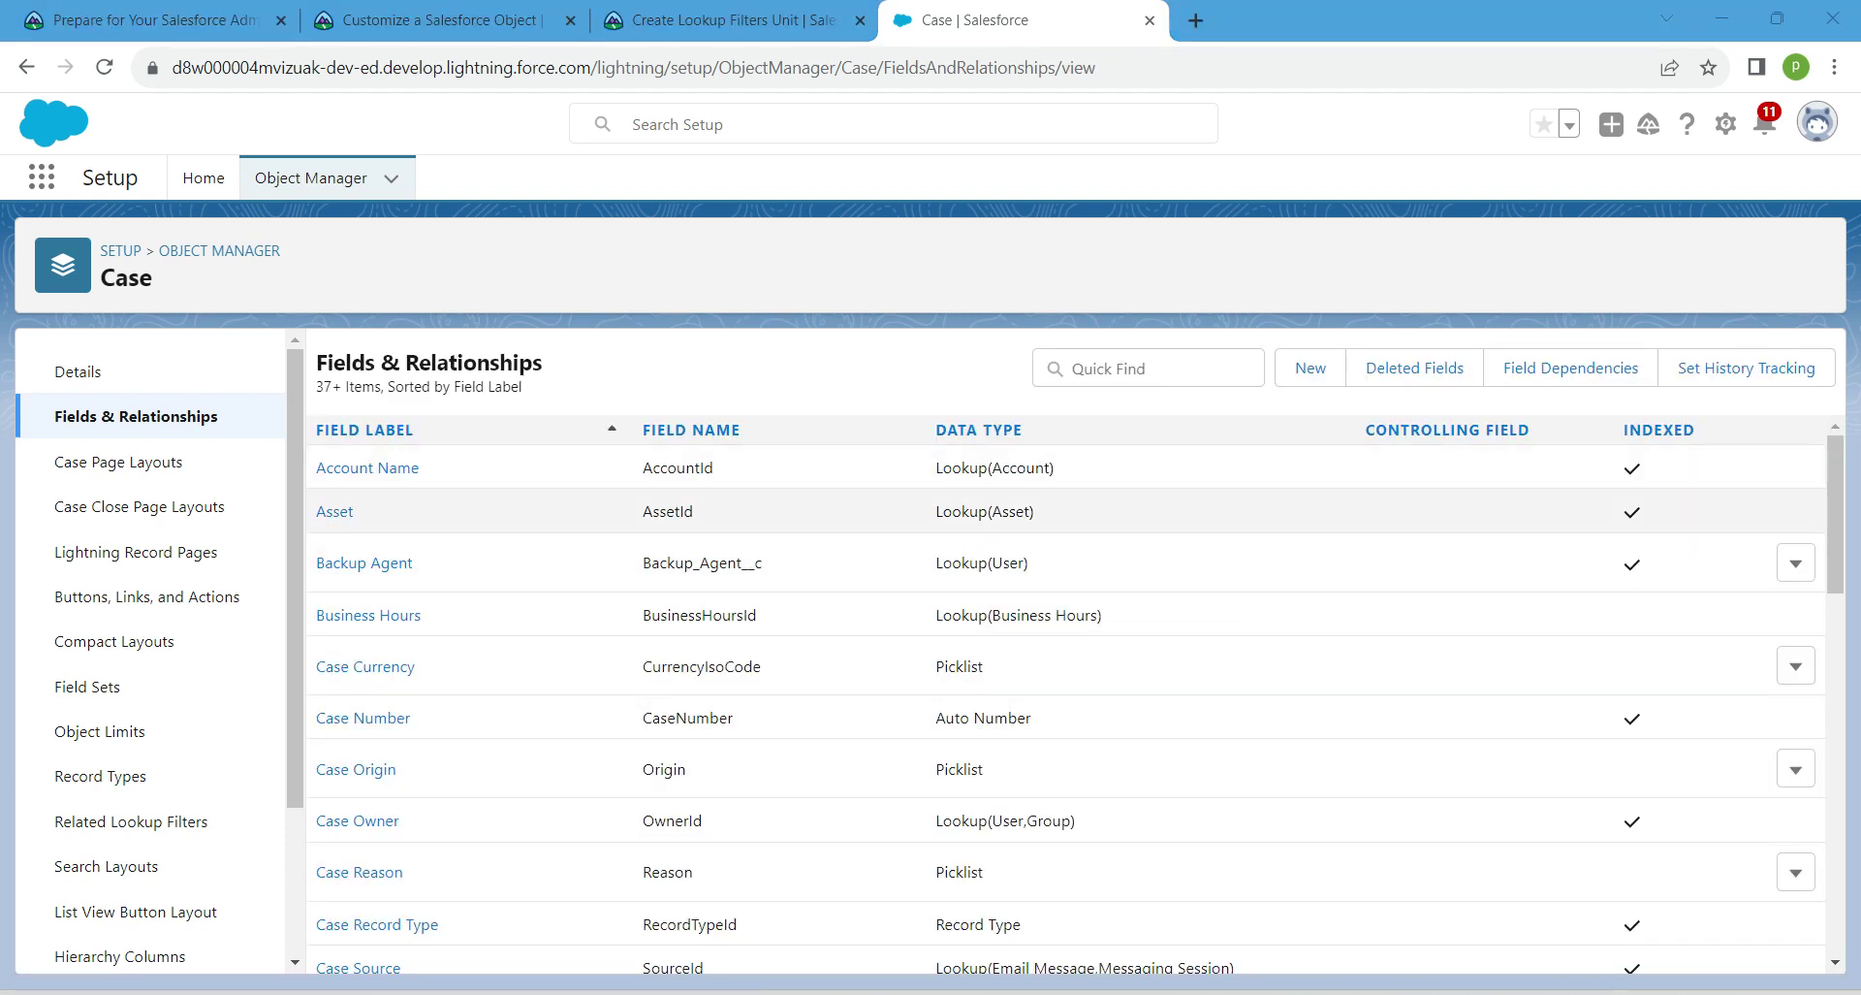
# Open the Case object's Contact Name field for editing
pyautogui.scroll(-5, 1067, 688)
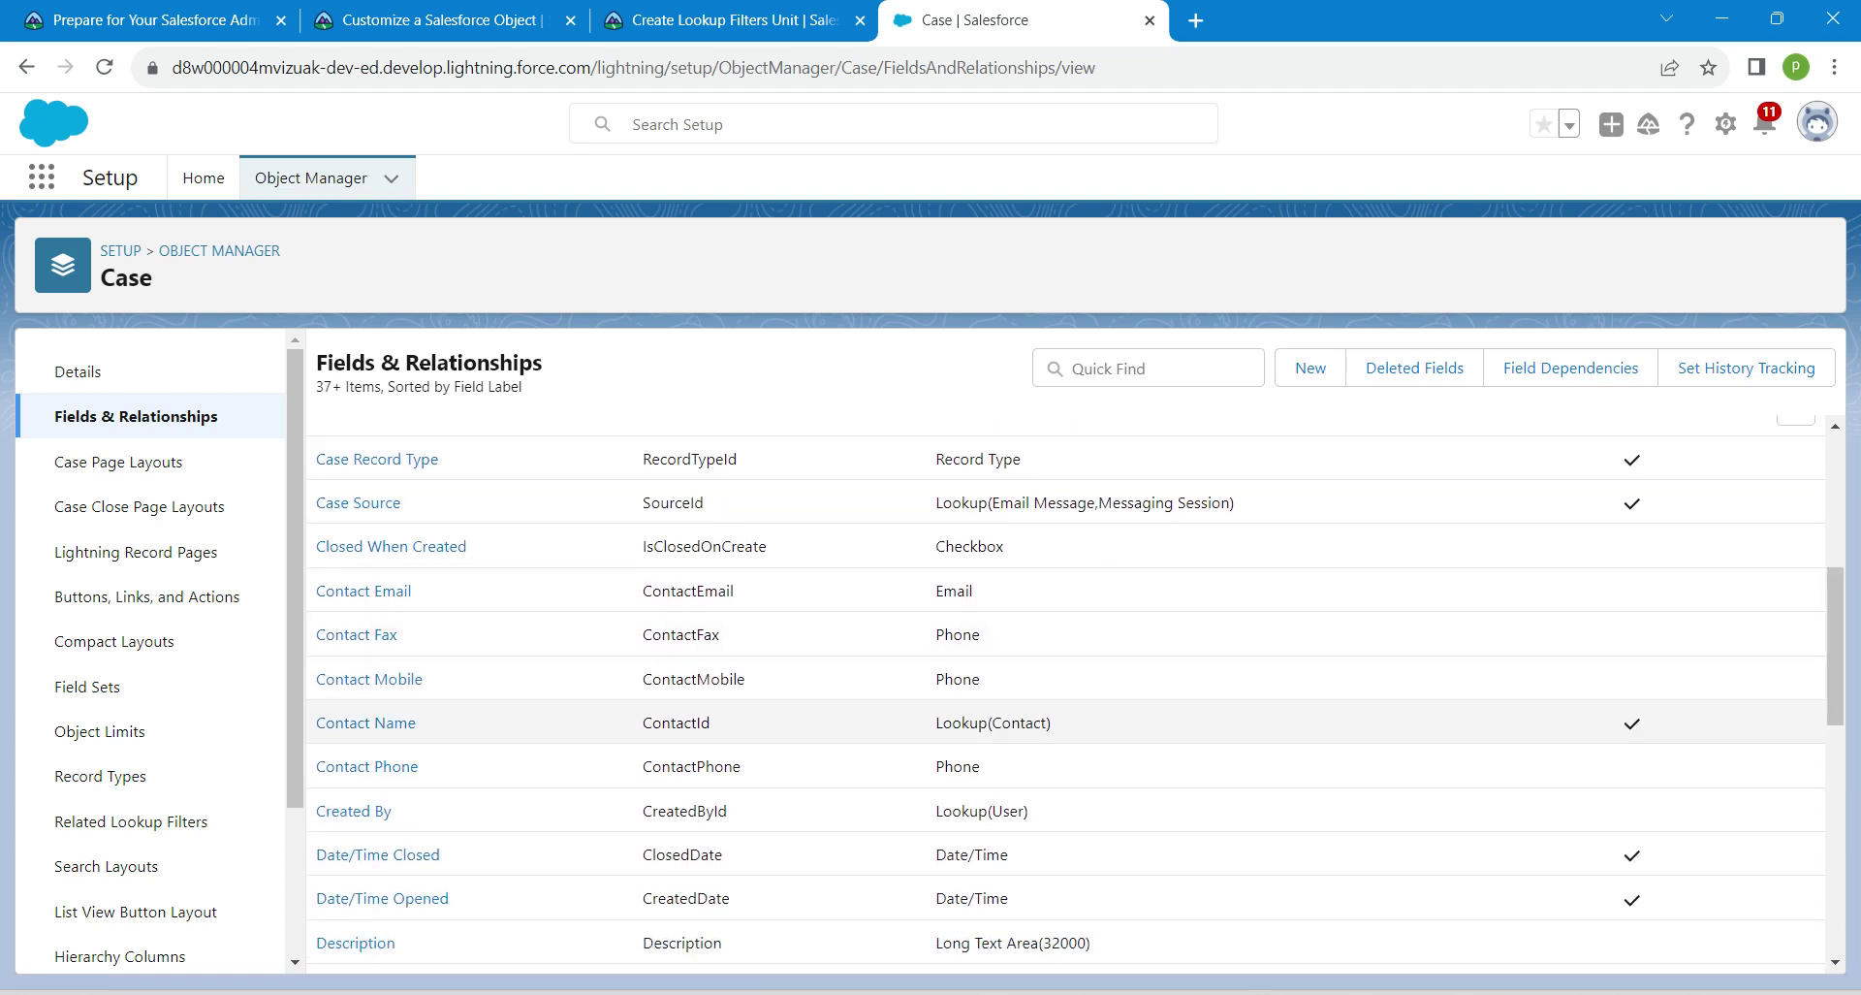
pyautogui.click(366, 723)
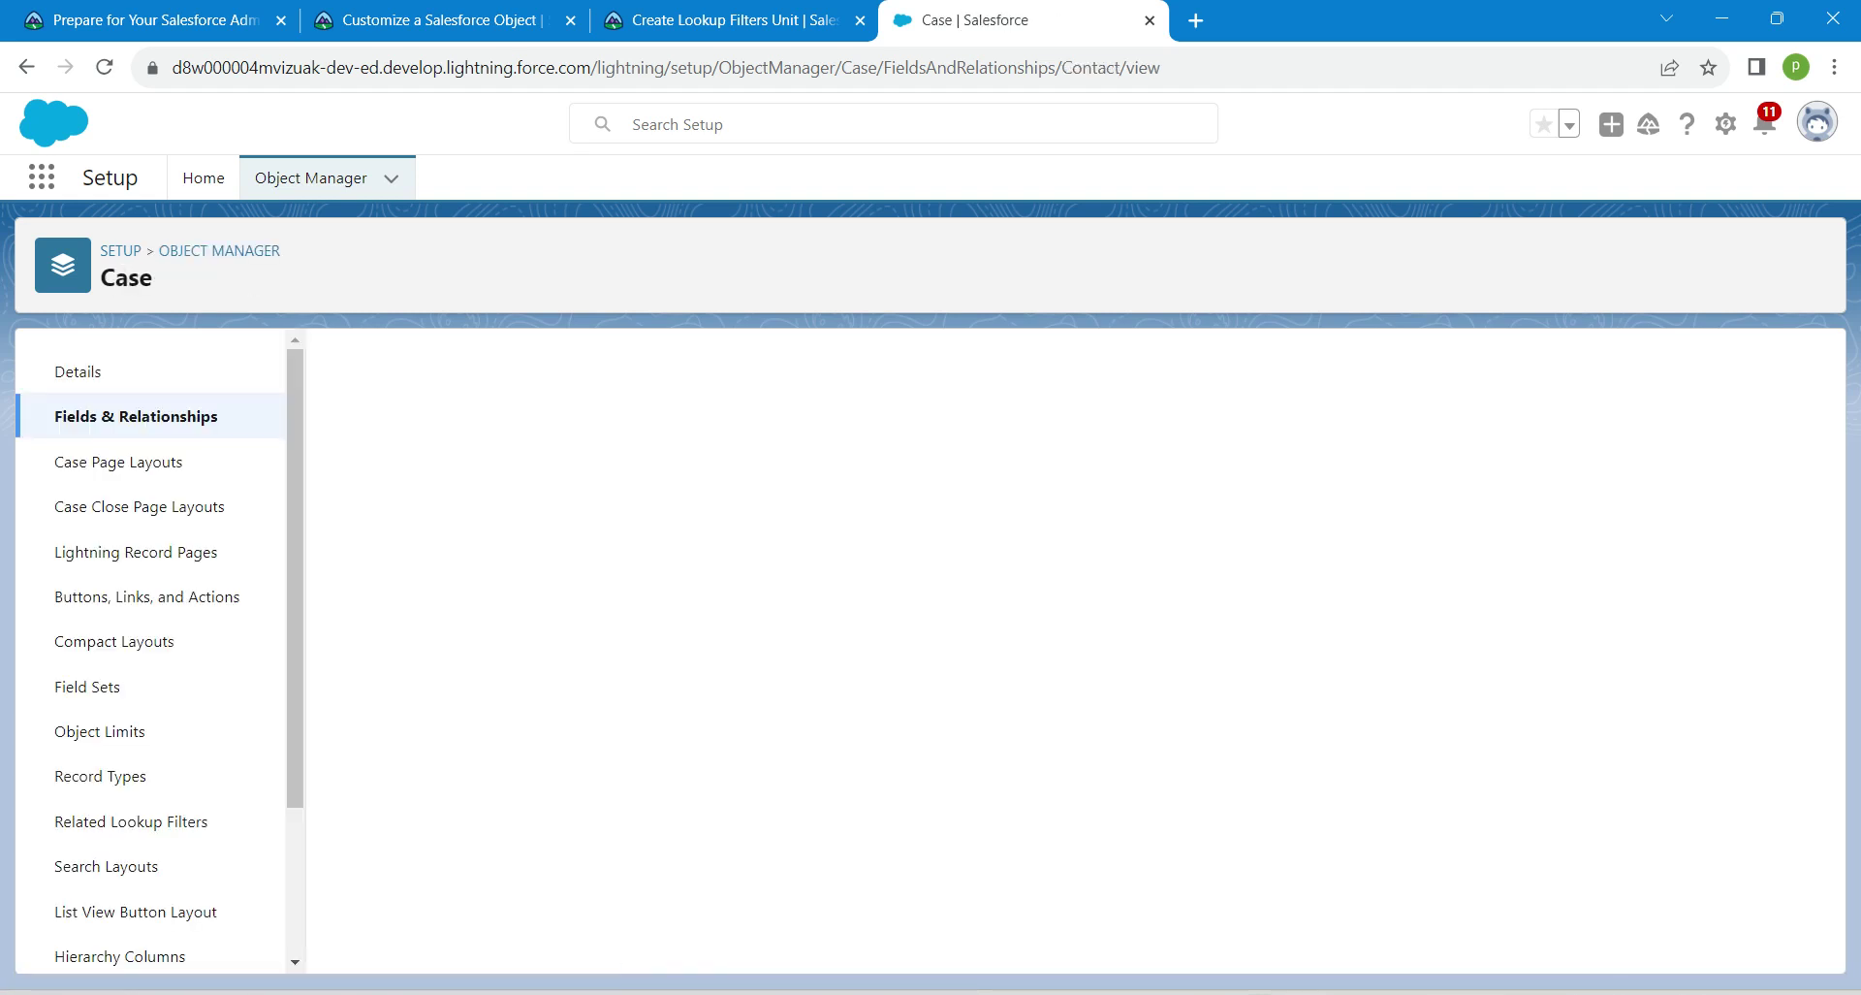
pyautogui.click(809, 447)
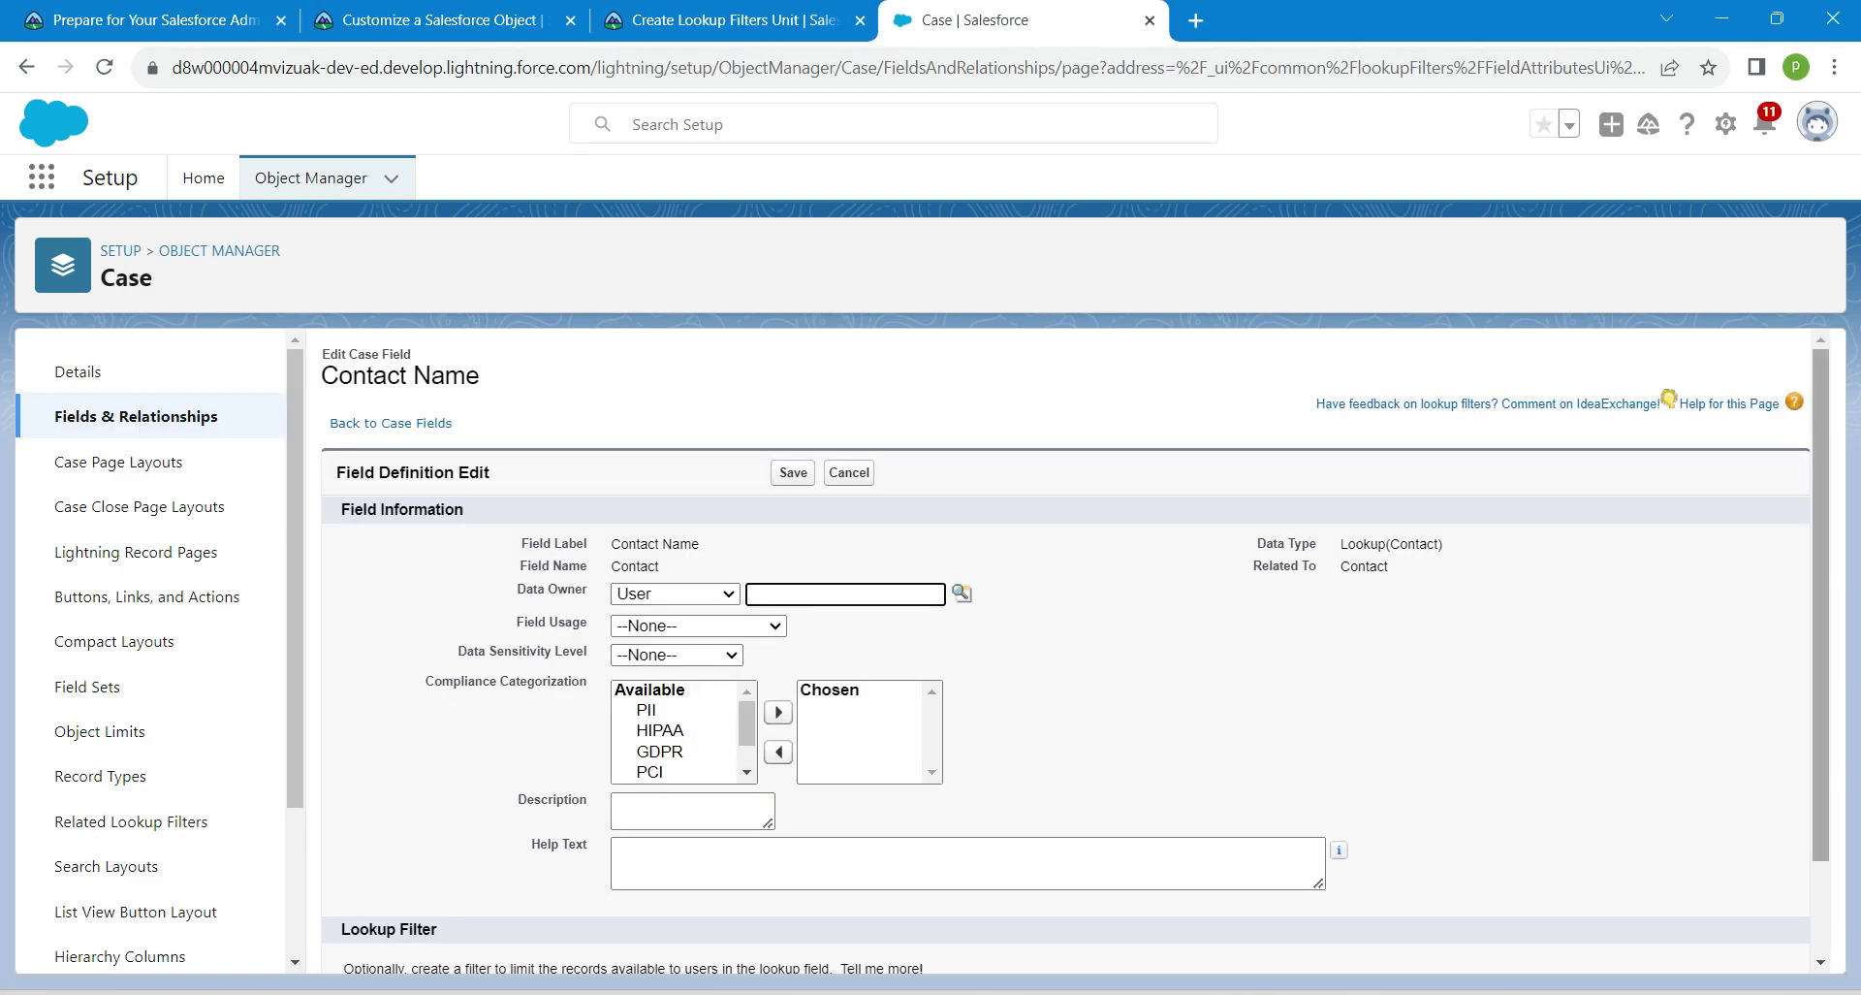
# Show Contact Name's lookup filter settings and insert Contact Name: Account ID as the first criterion's field
pyautogui.scroll(-2, 1066, 650)
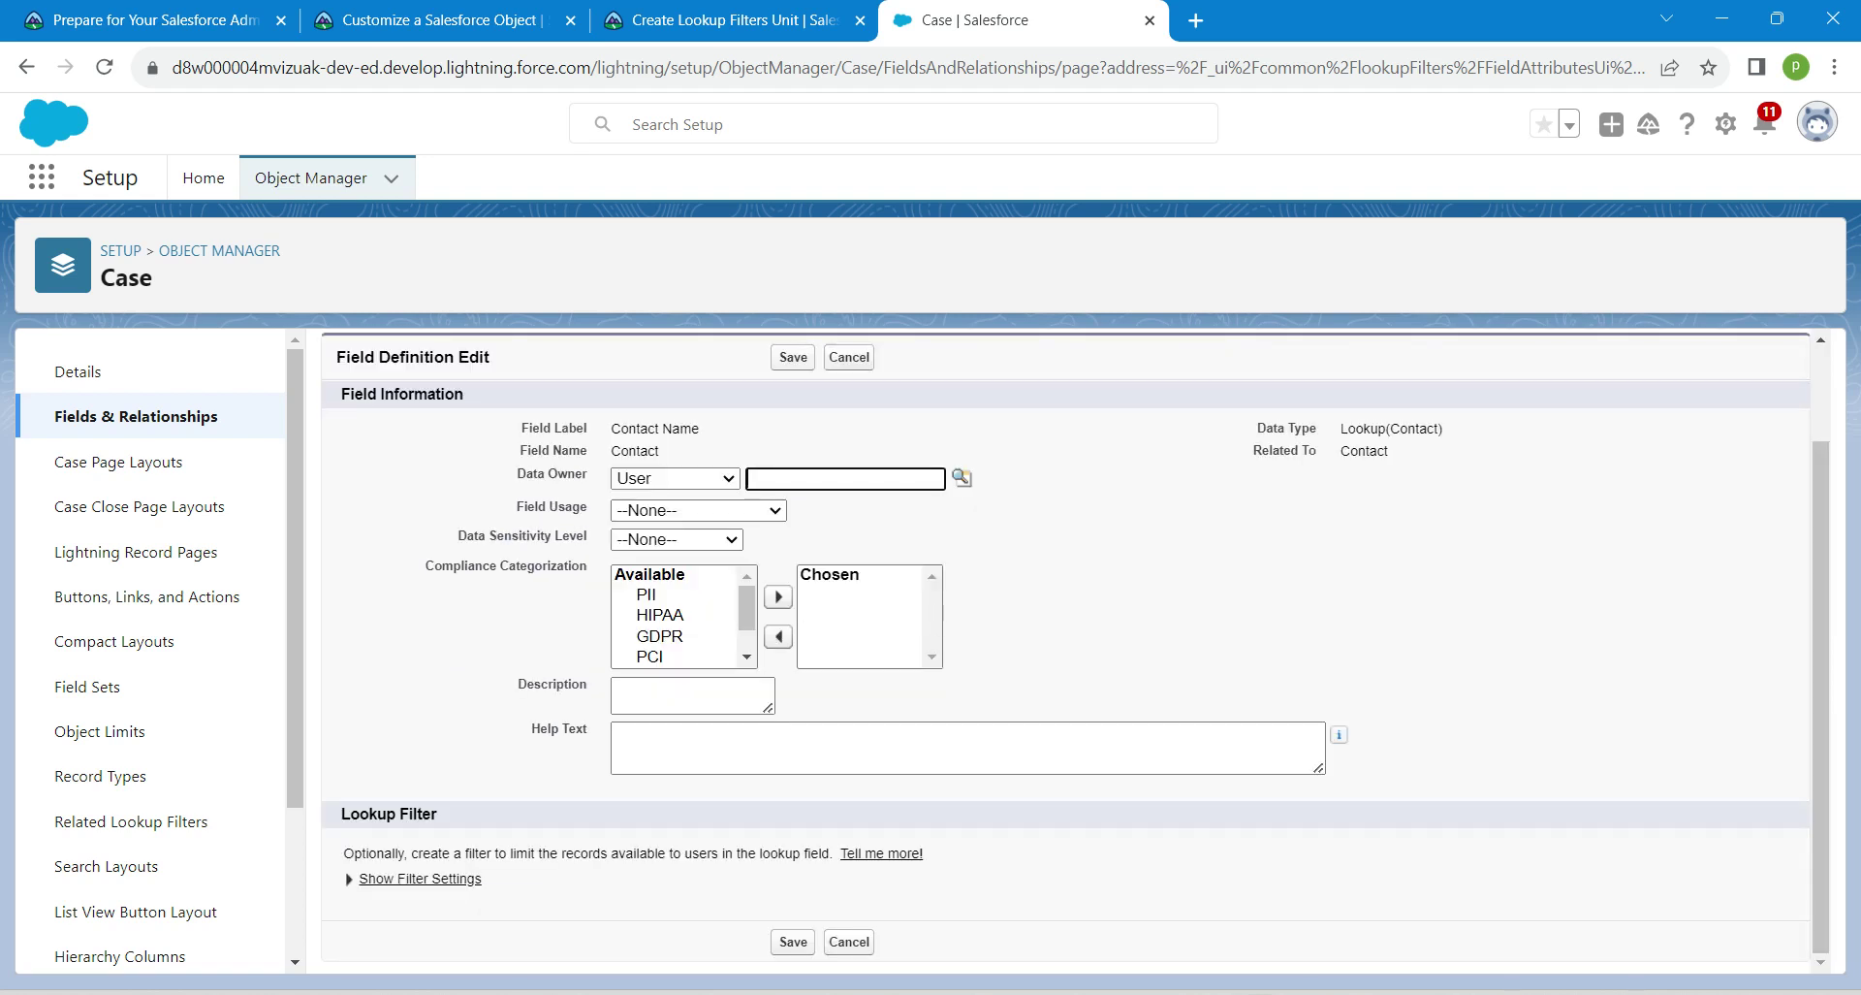
pyautogui.click(420, 879)
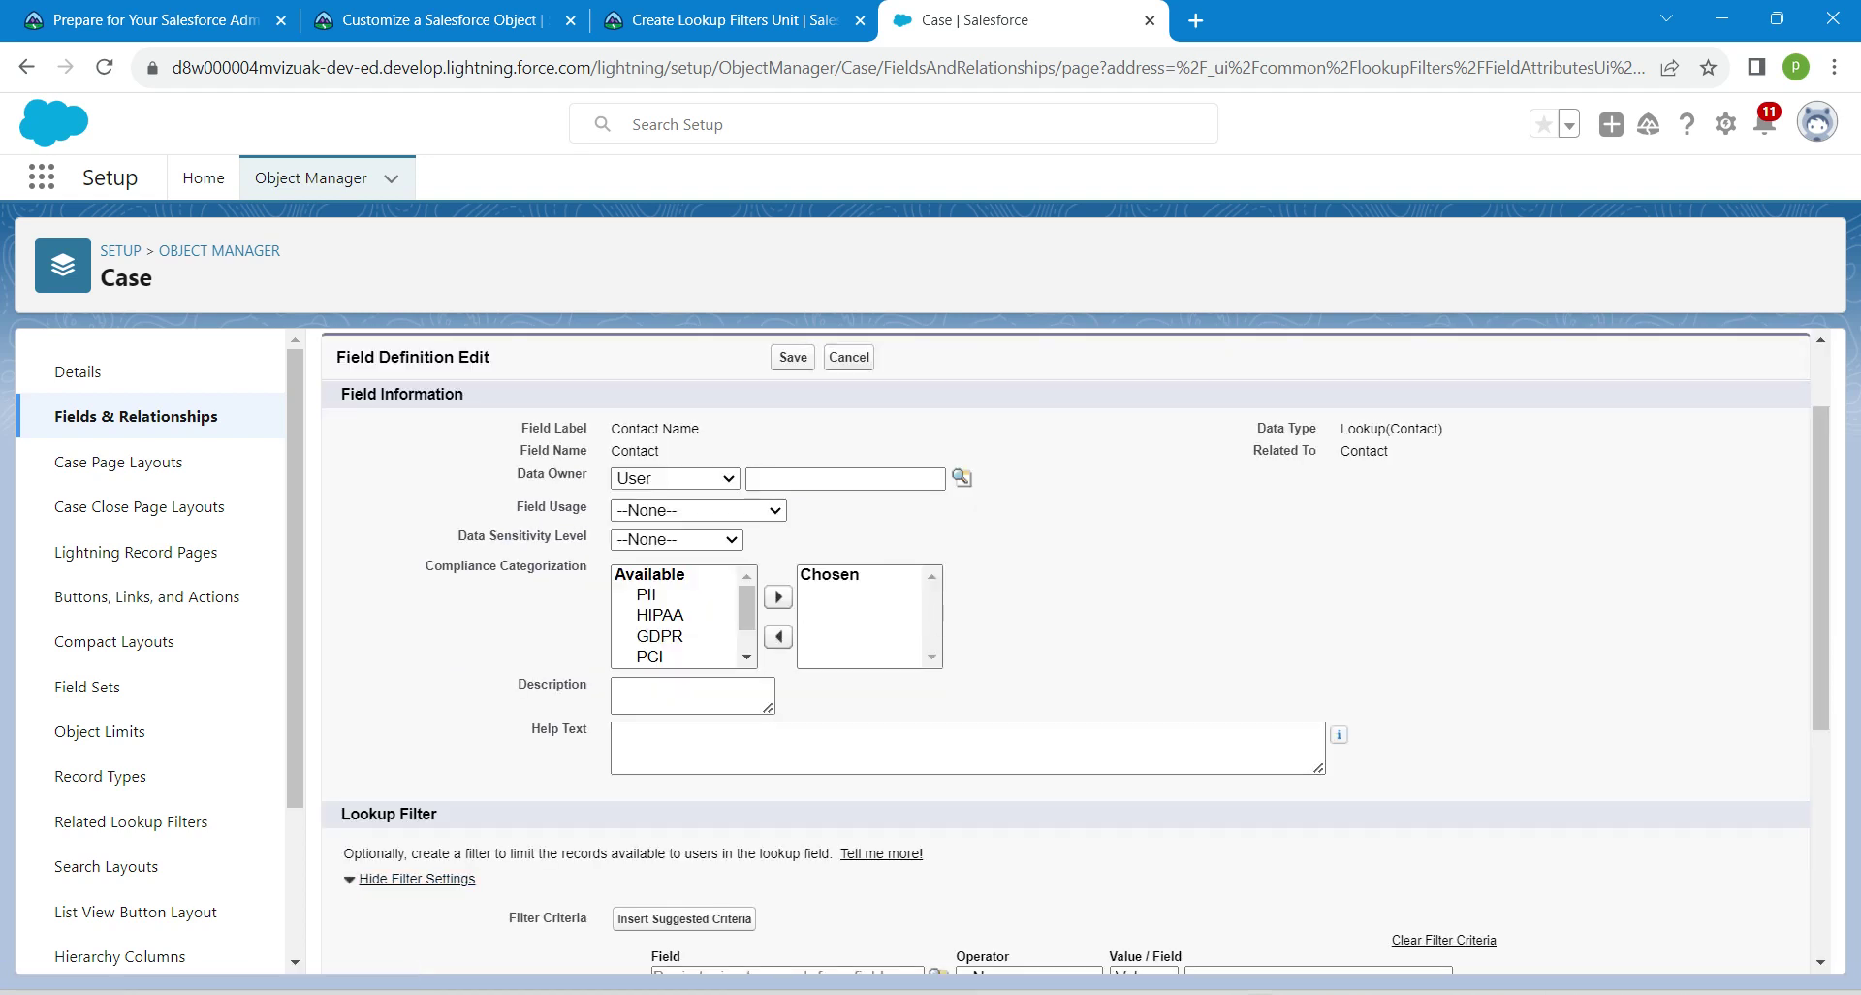
pyautogui.moveTo(1821, 572); pyautogui.dragTo(1821, 737)
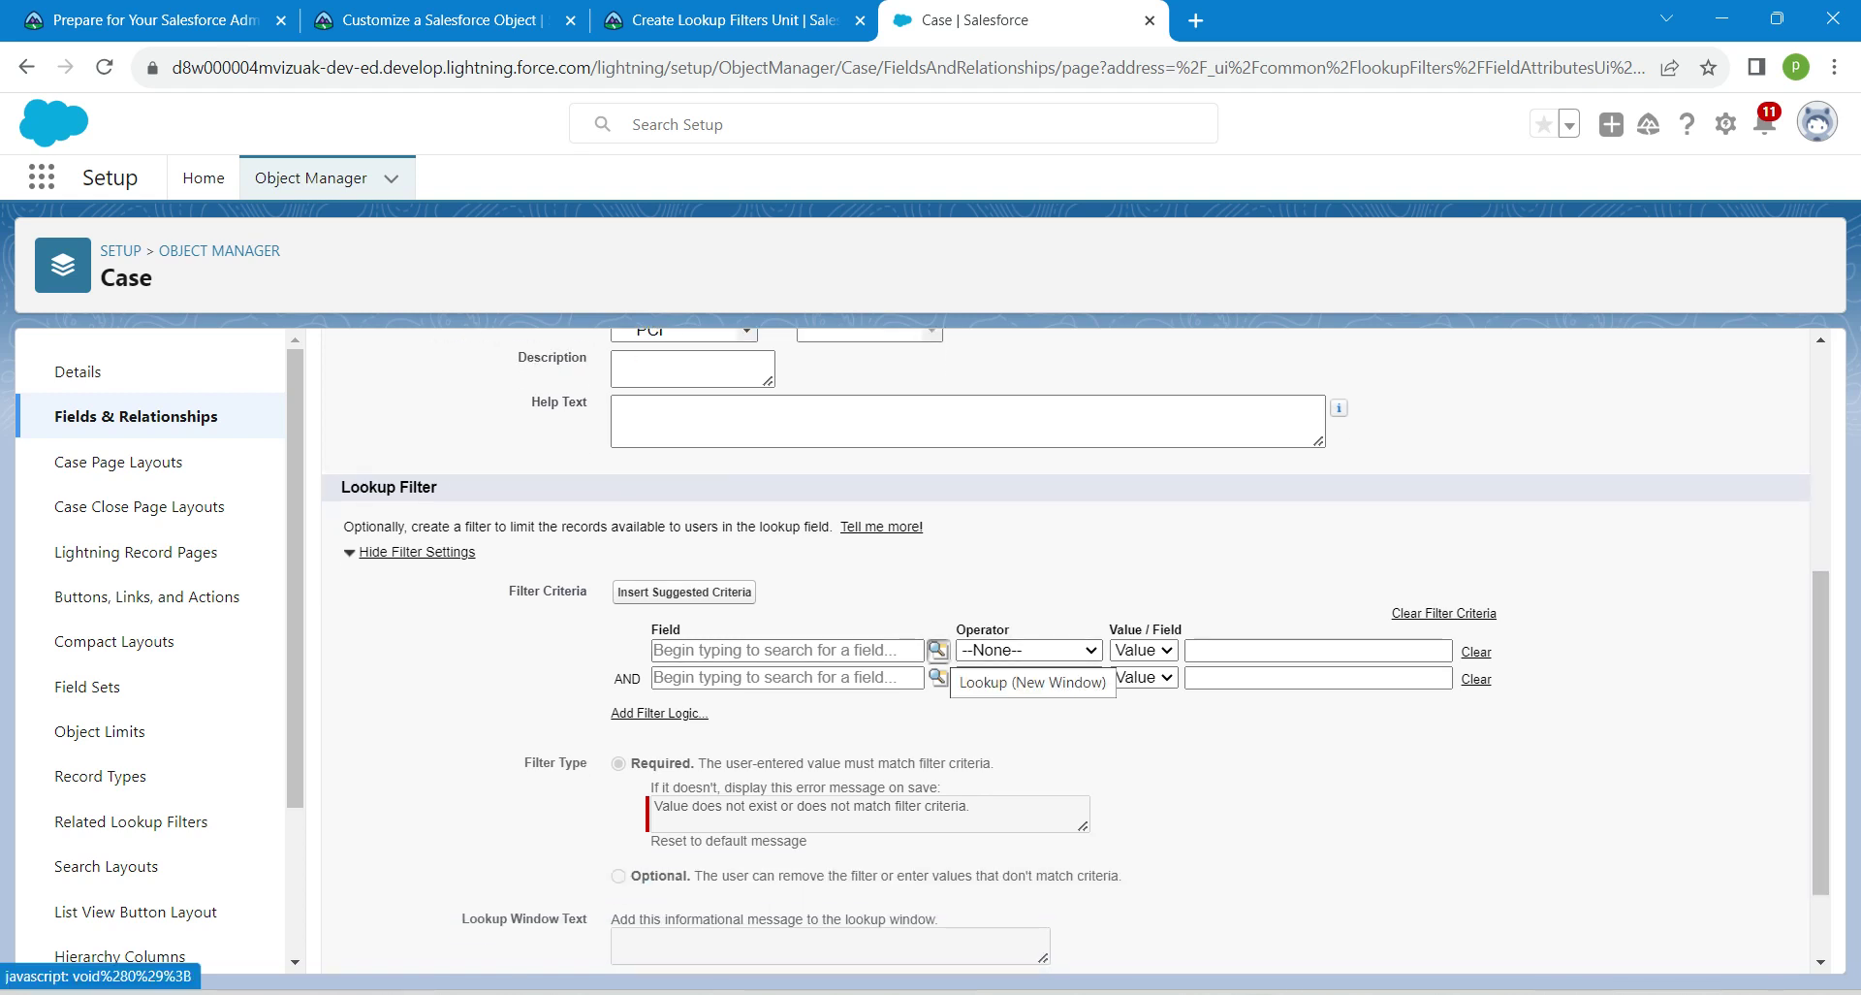
pyautogui.click(939, 650)
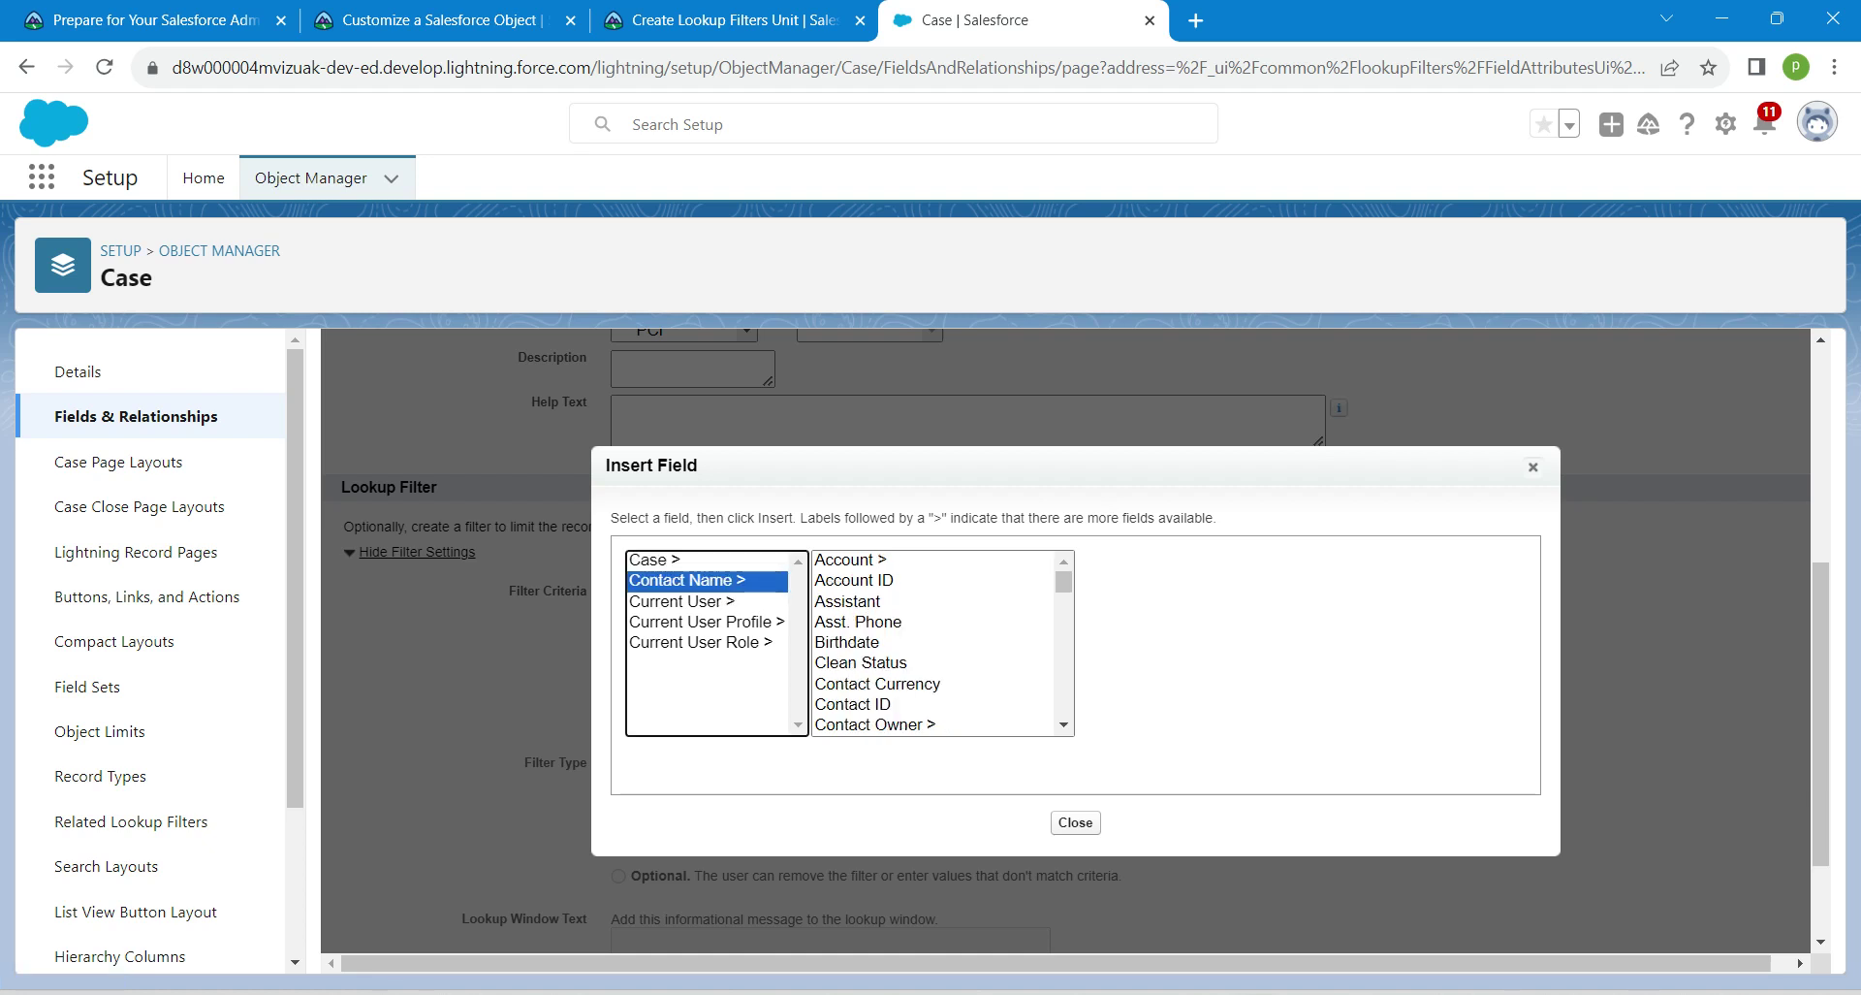
pyautogui.click(854, 581)
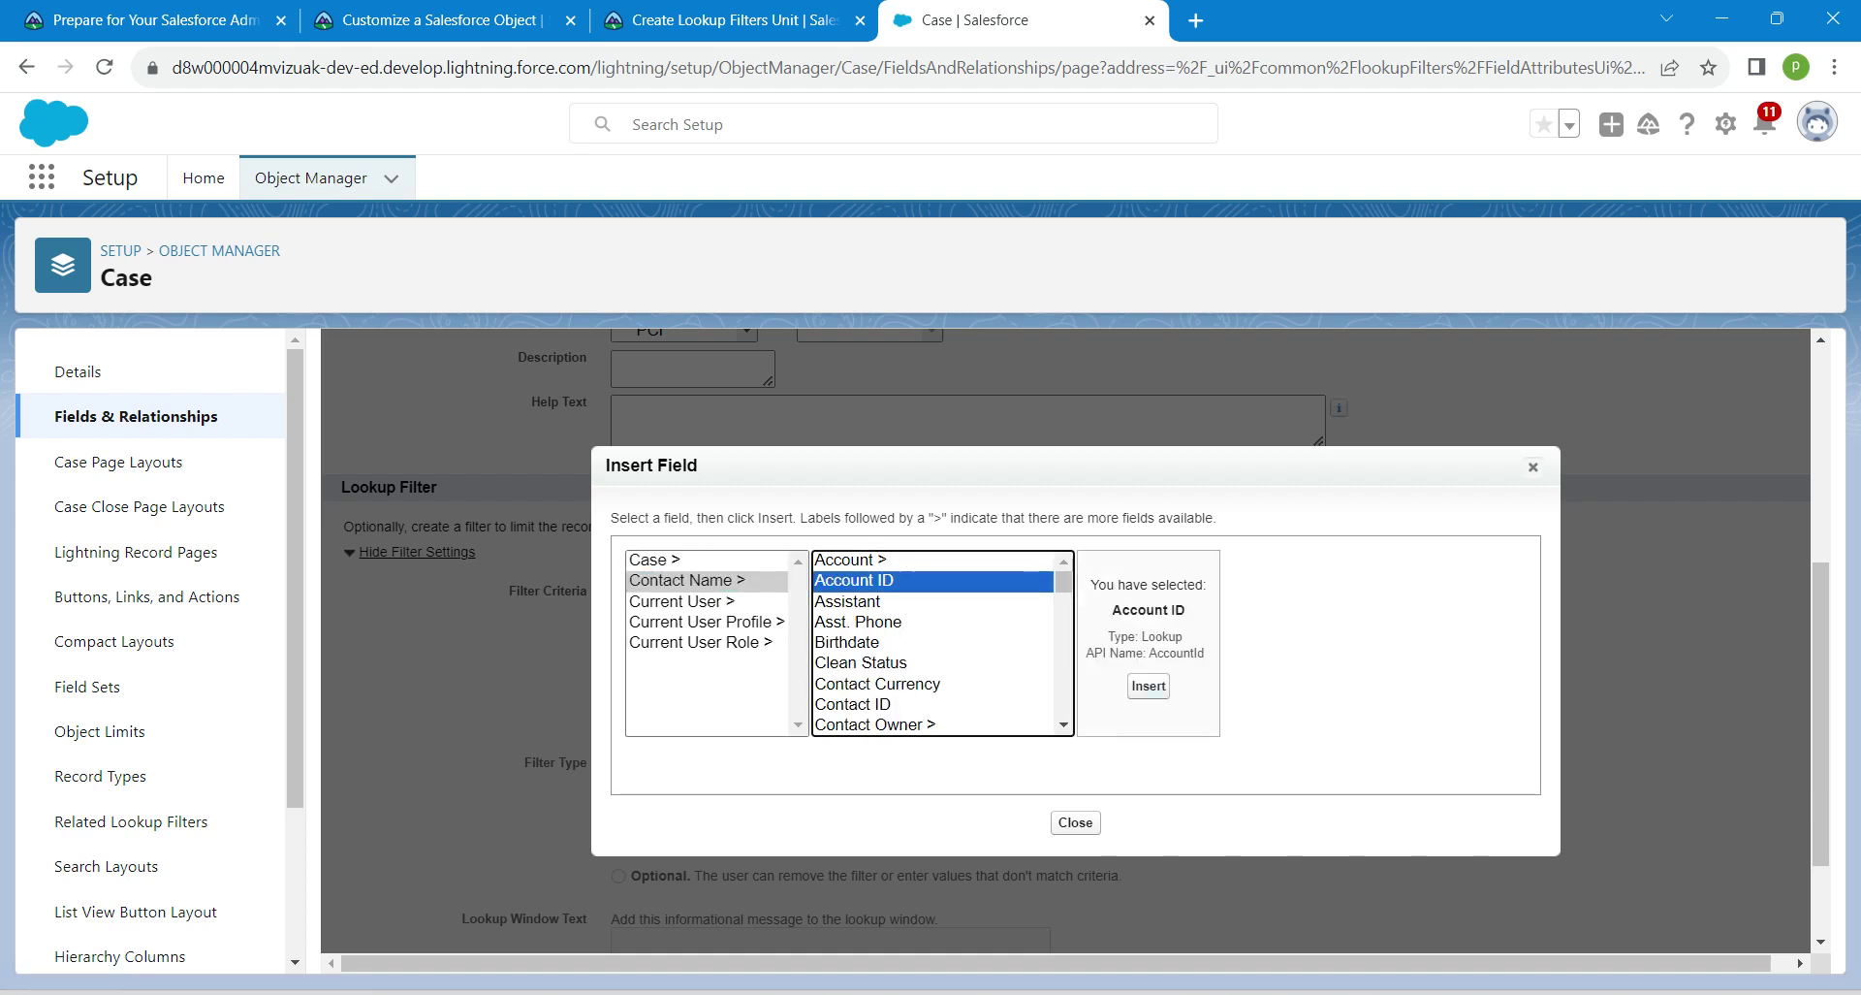
pyautogui.click(1148, 684)
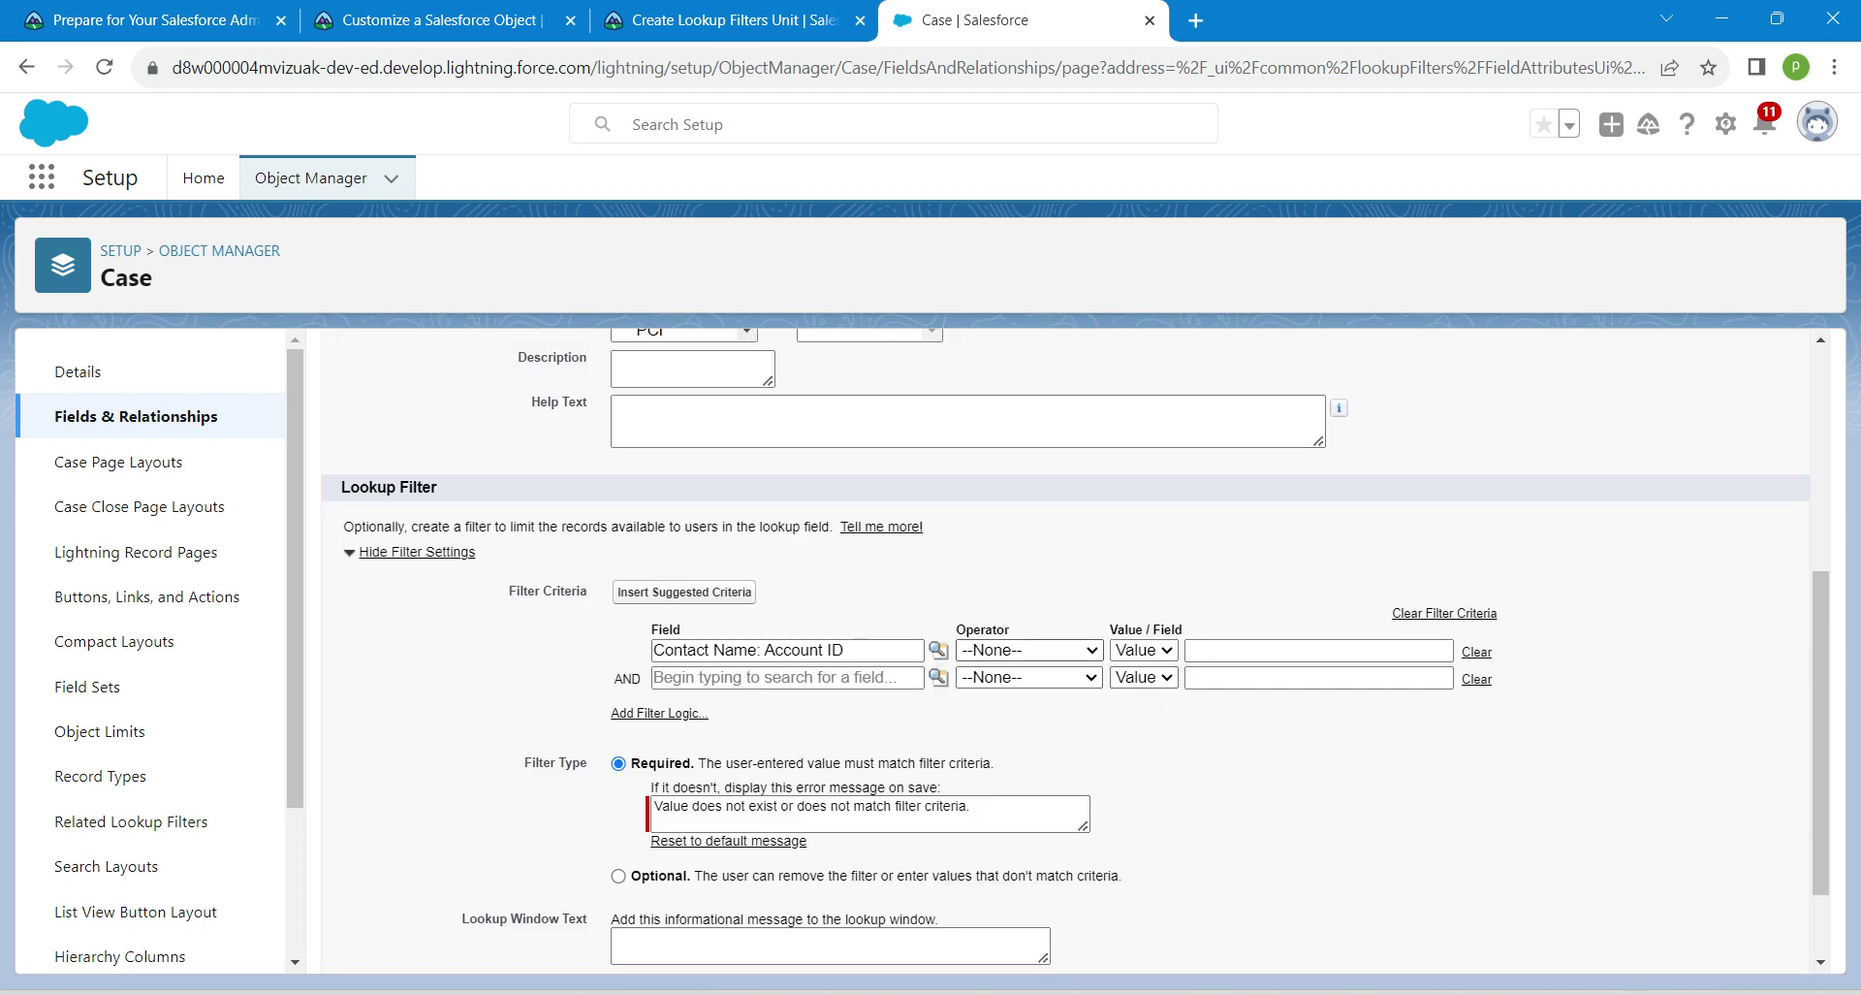
# Set the operator of the Contact Name: Account ID filter criterion to equals
pyautogui.click(1030, 650)
pyautogui.click(1027, 692)
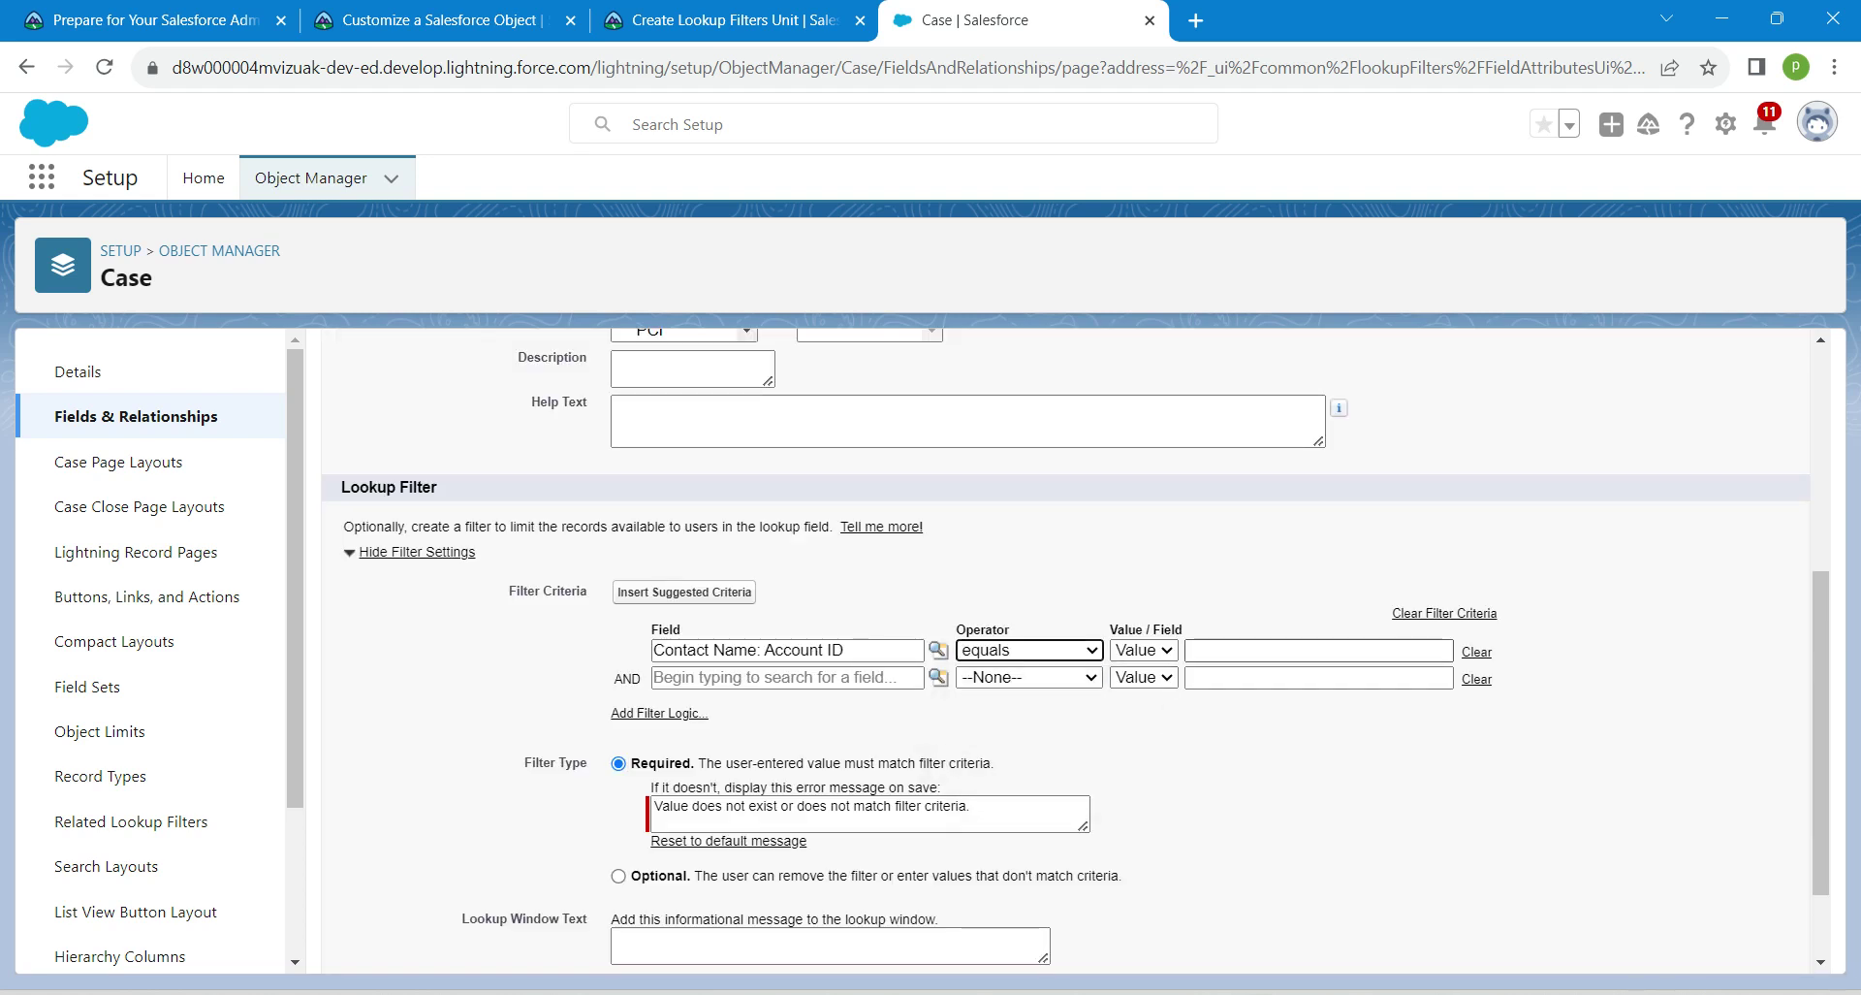
pyautogui.click(1260, 649)
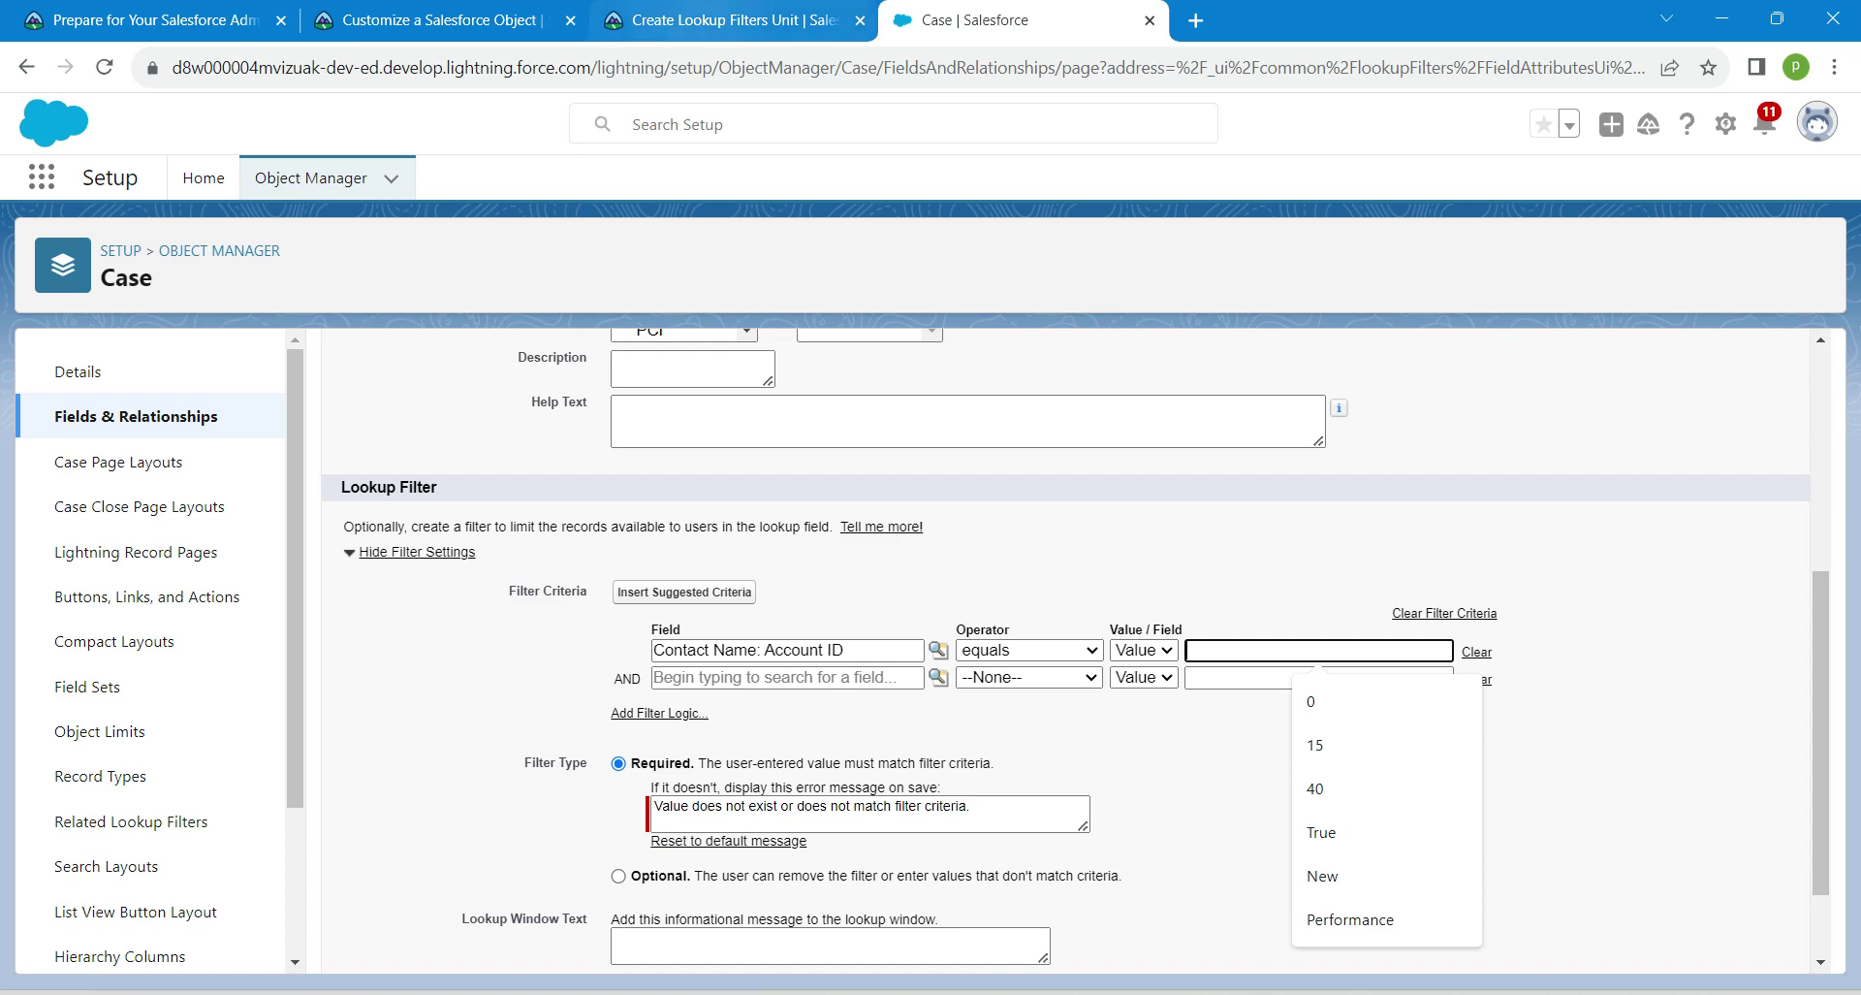
# Copy the comparison entry "Field / Case: Account ID" from the Contact Name filter table in the Trailhead unit
pyautogui.click(722, 22)
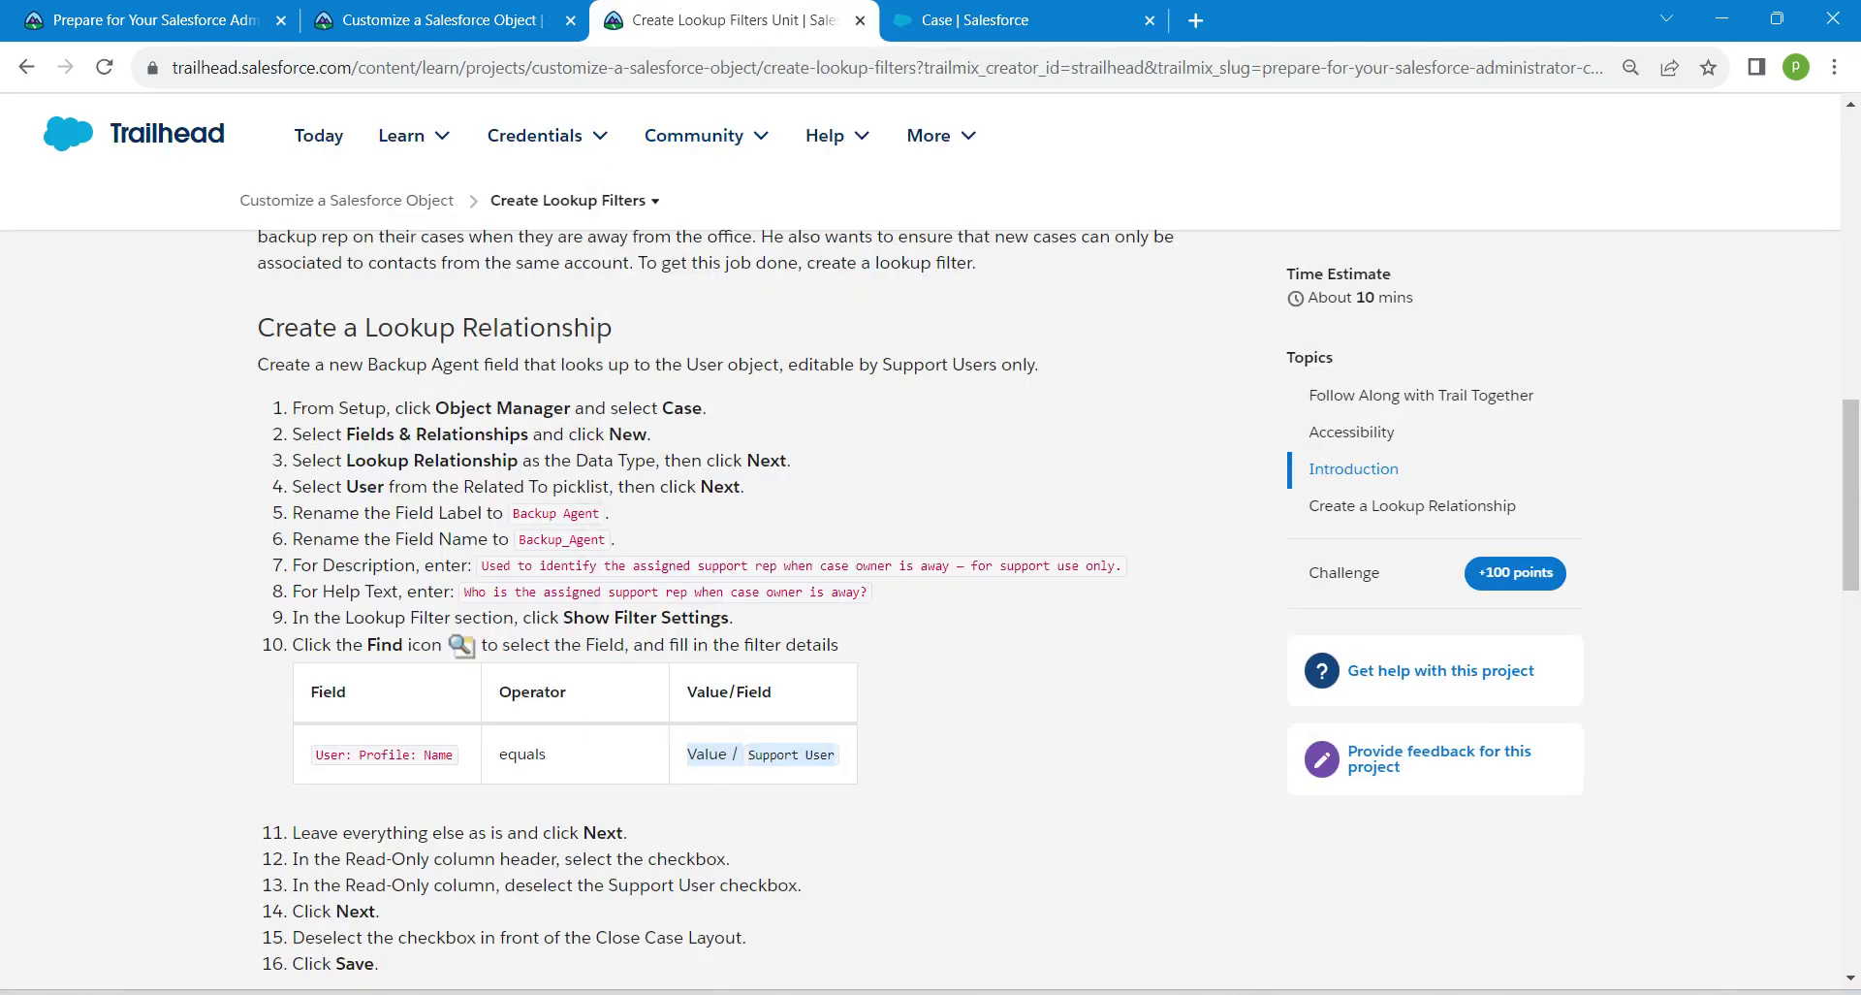
pyautogui.scroll(-10, 1057, 611)
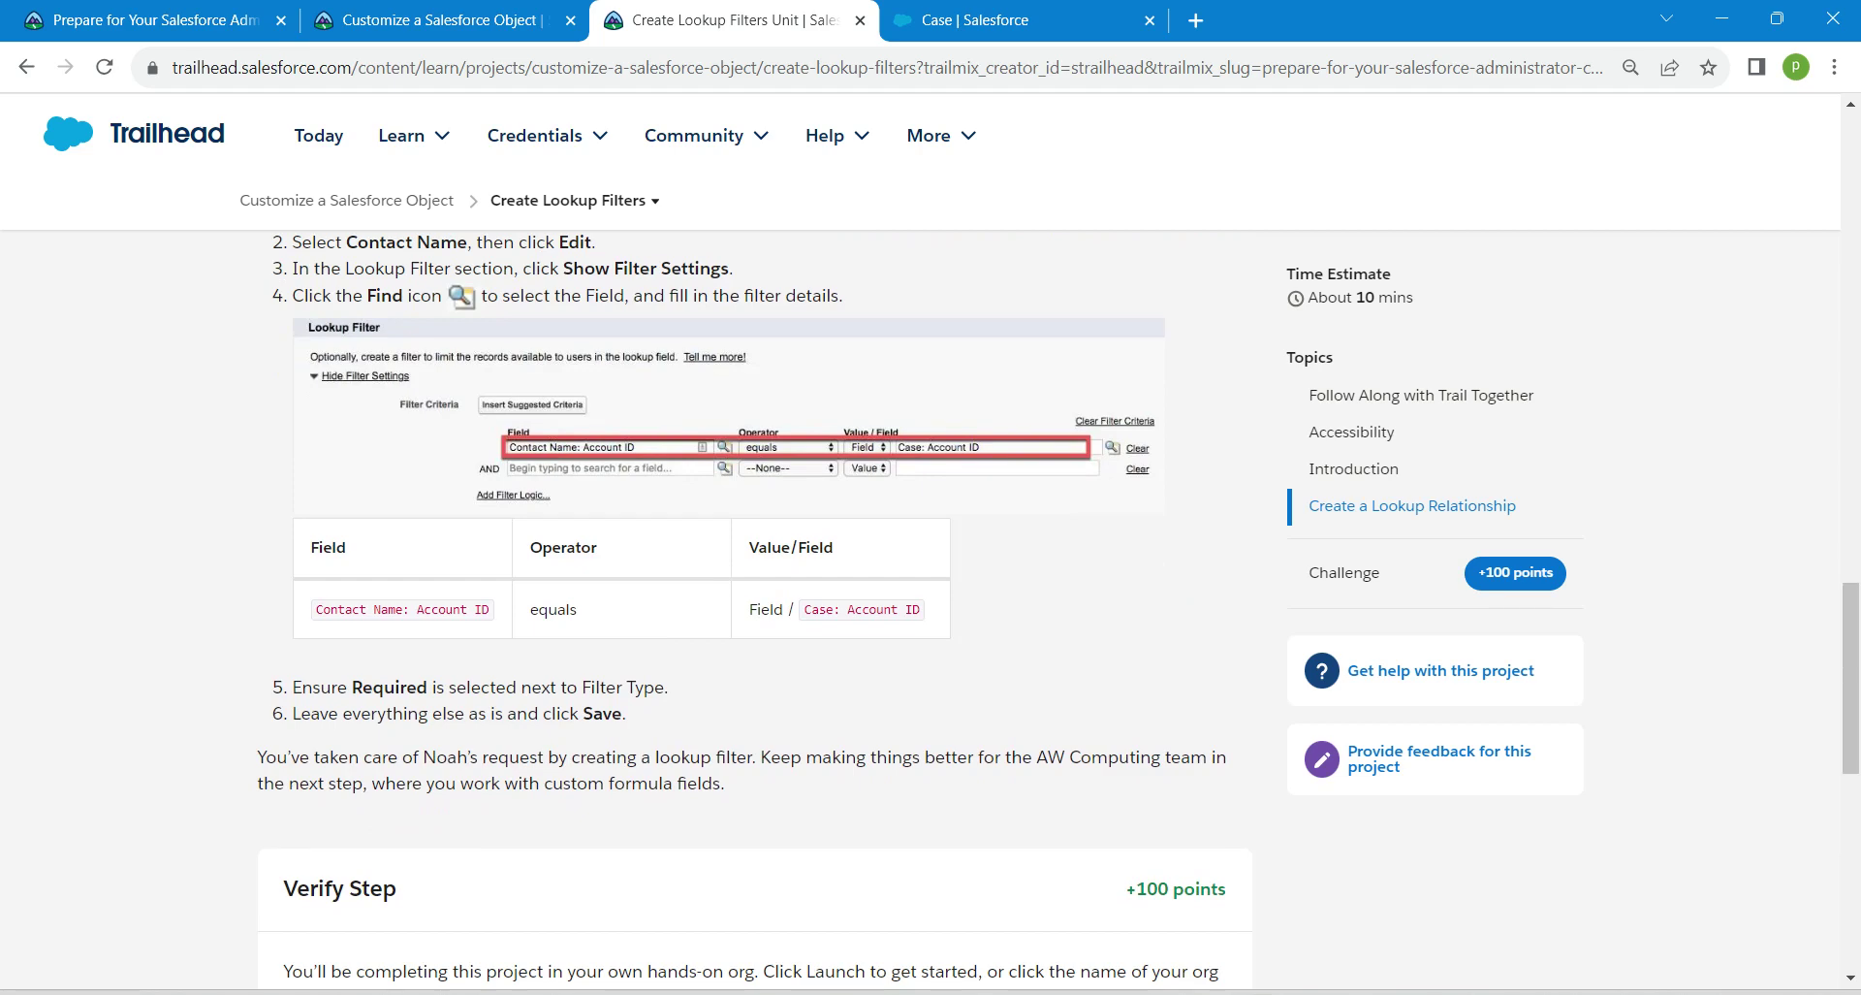
pyautogui.tripleClick(861, 610)
pyautogui.hotkey('ctrl', 'c')
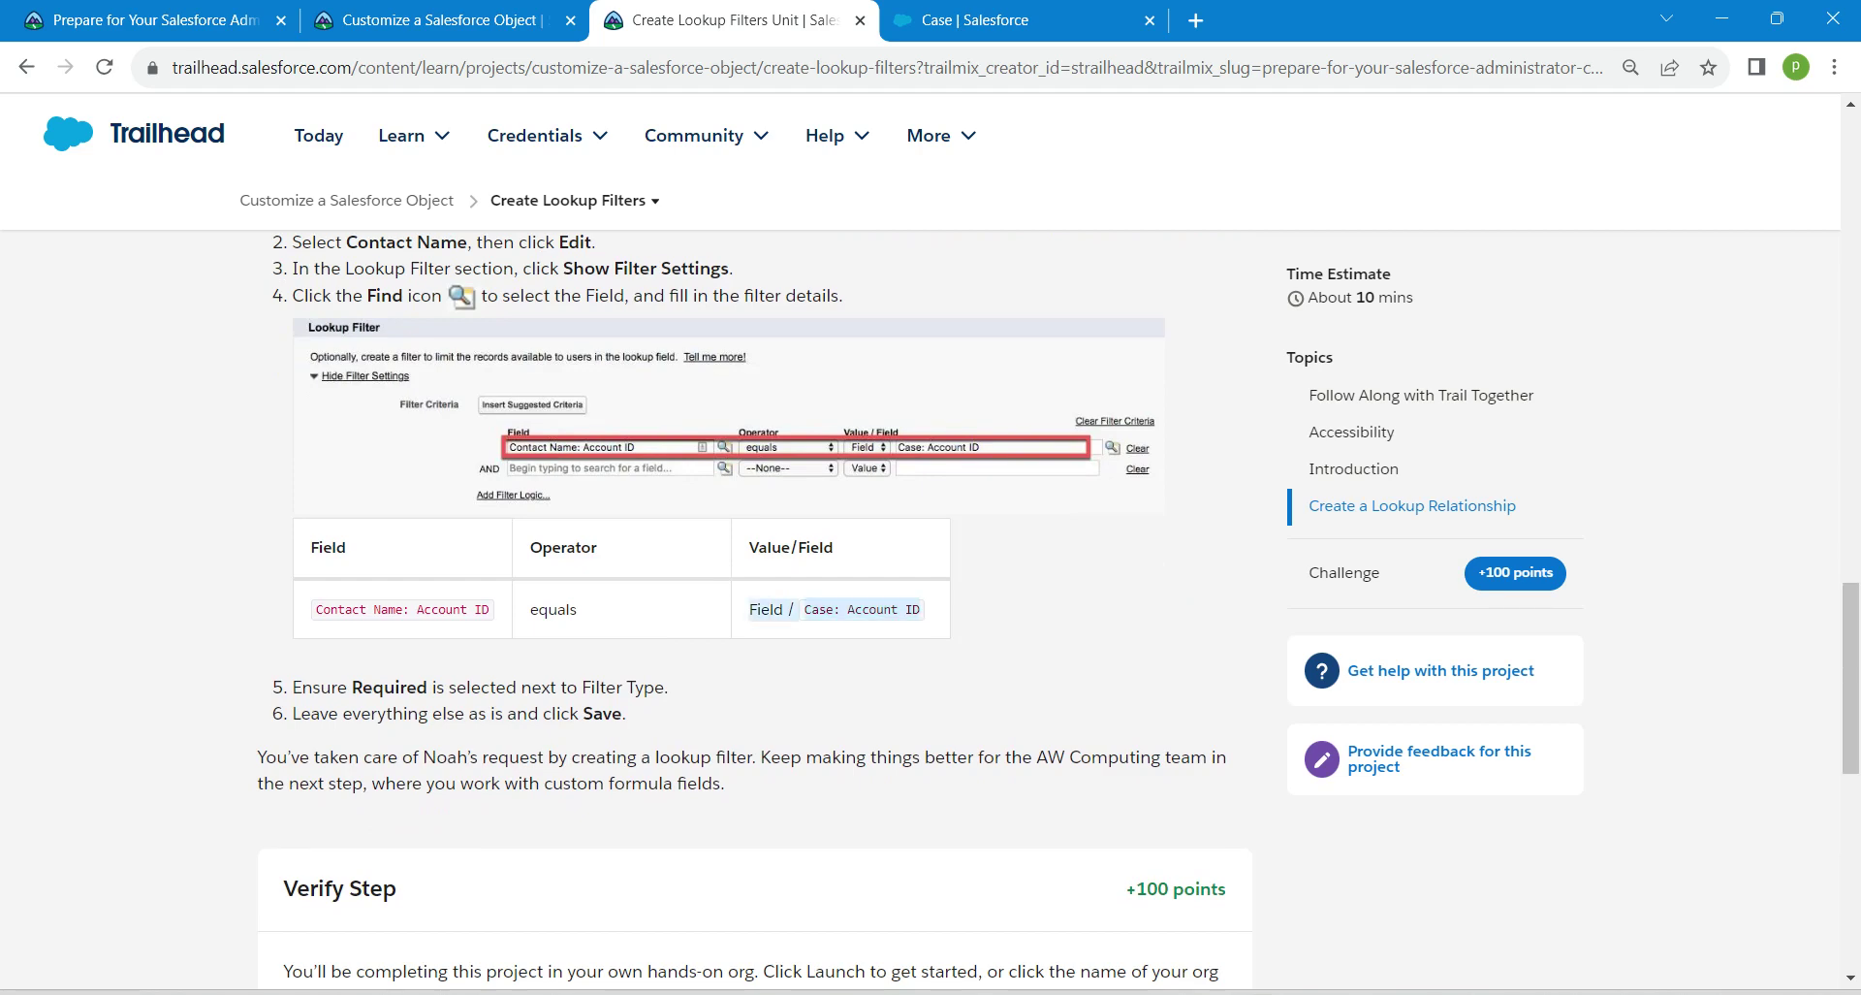
# Return to the Case setup page and try to paste "Field / Case: Account ID" as the first criterion's literal value
pyautogui.click(976, 20)
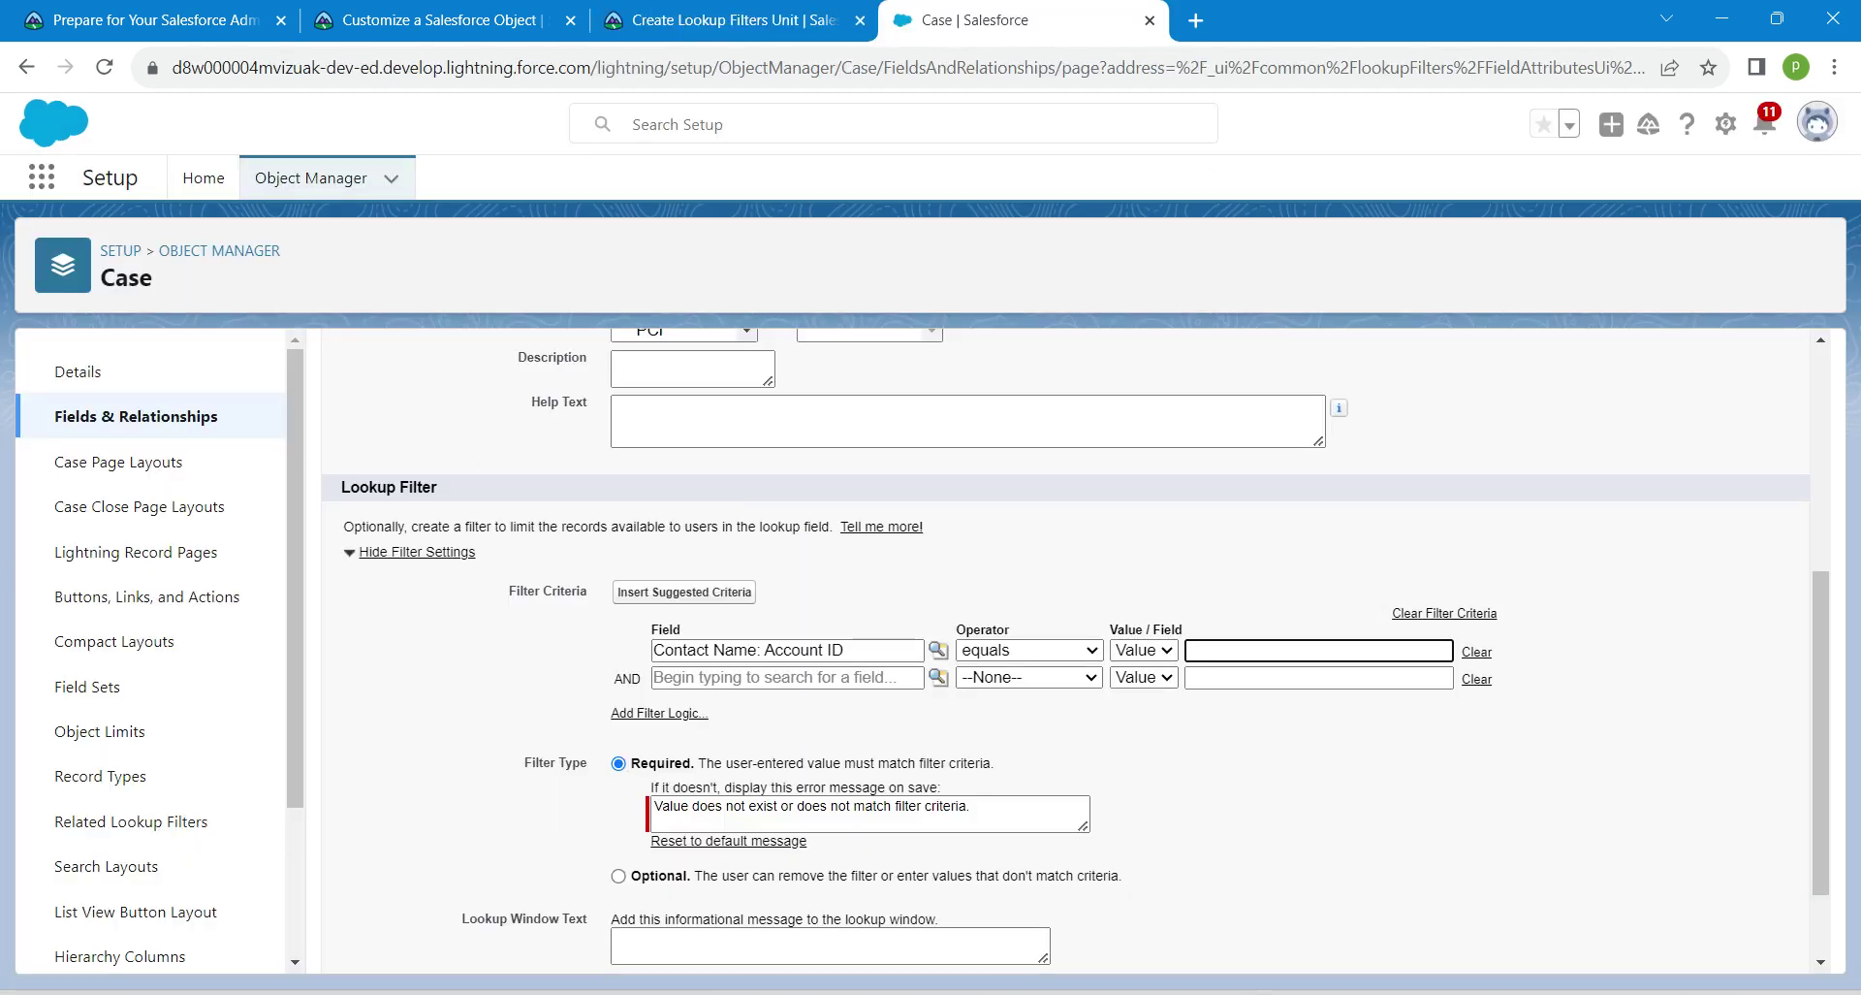
pyautogui.click(1319, 650)
pyautogui.hotkey('ctrl', 'v')
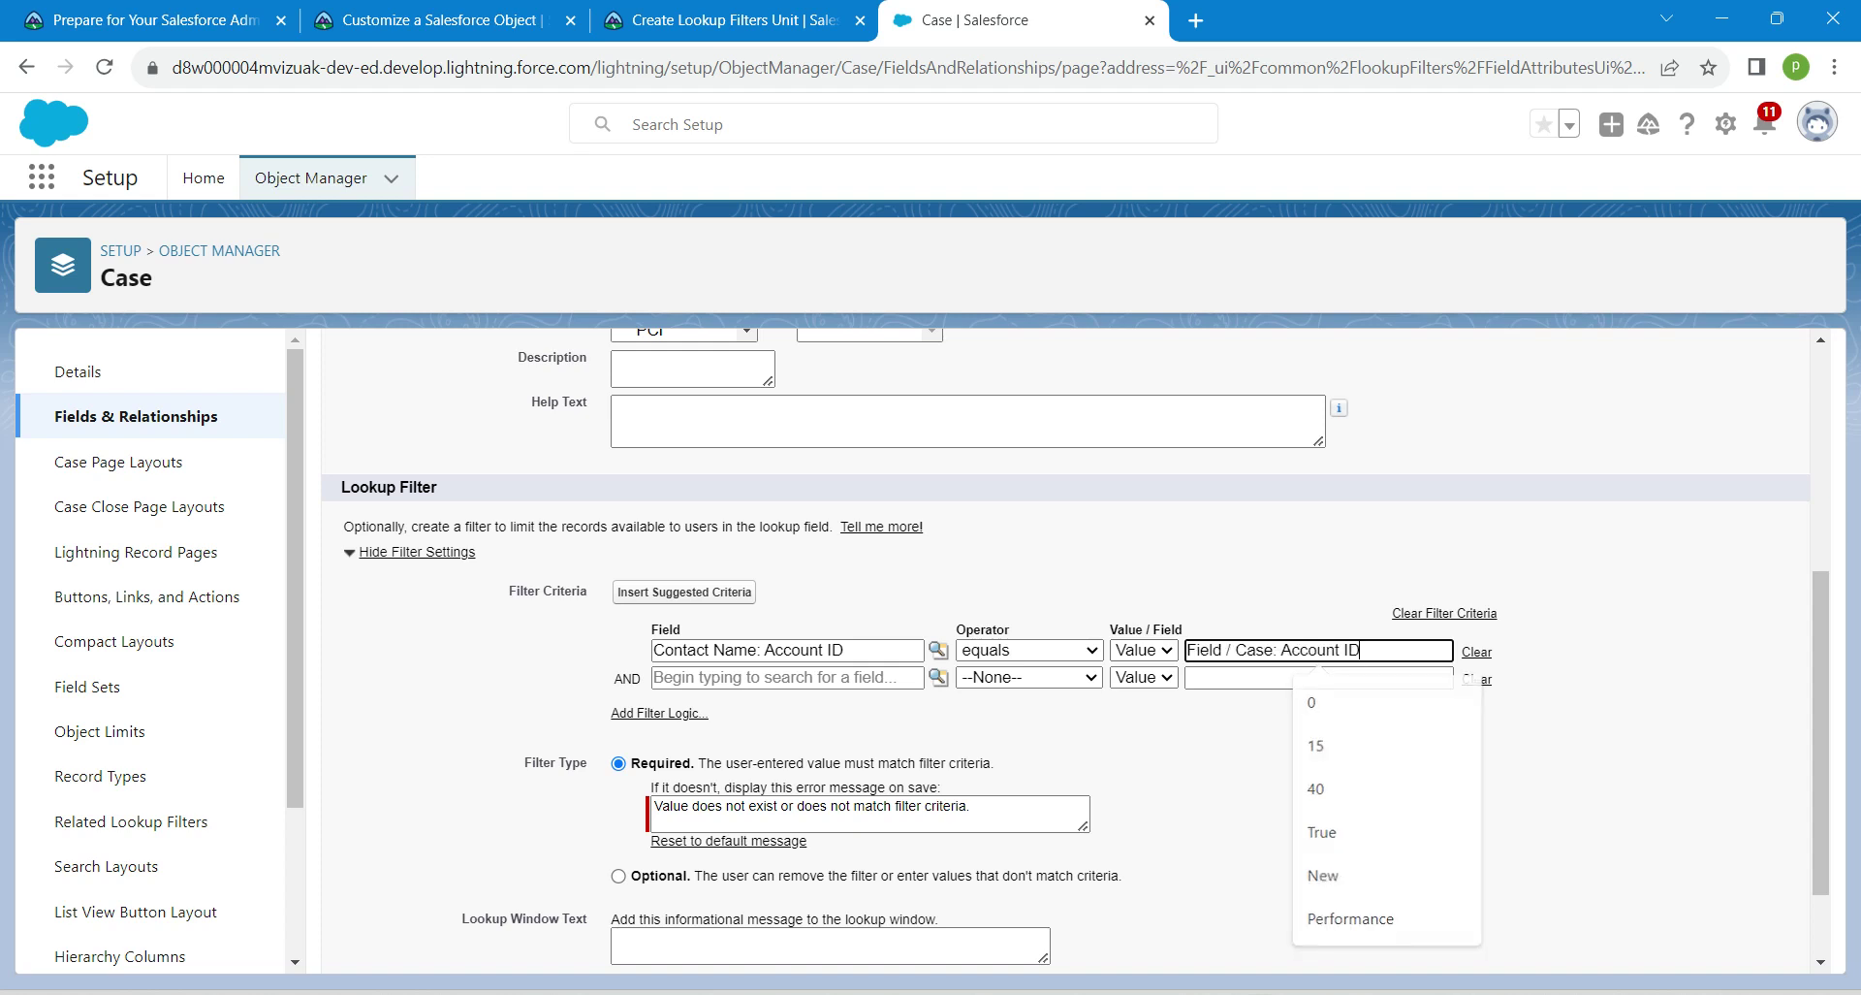
pyautogui.click(1319, 747)
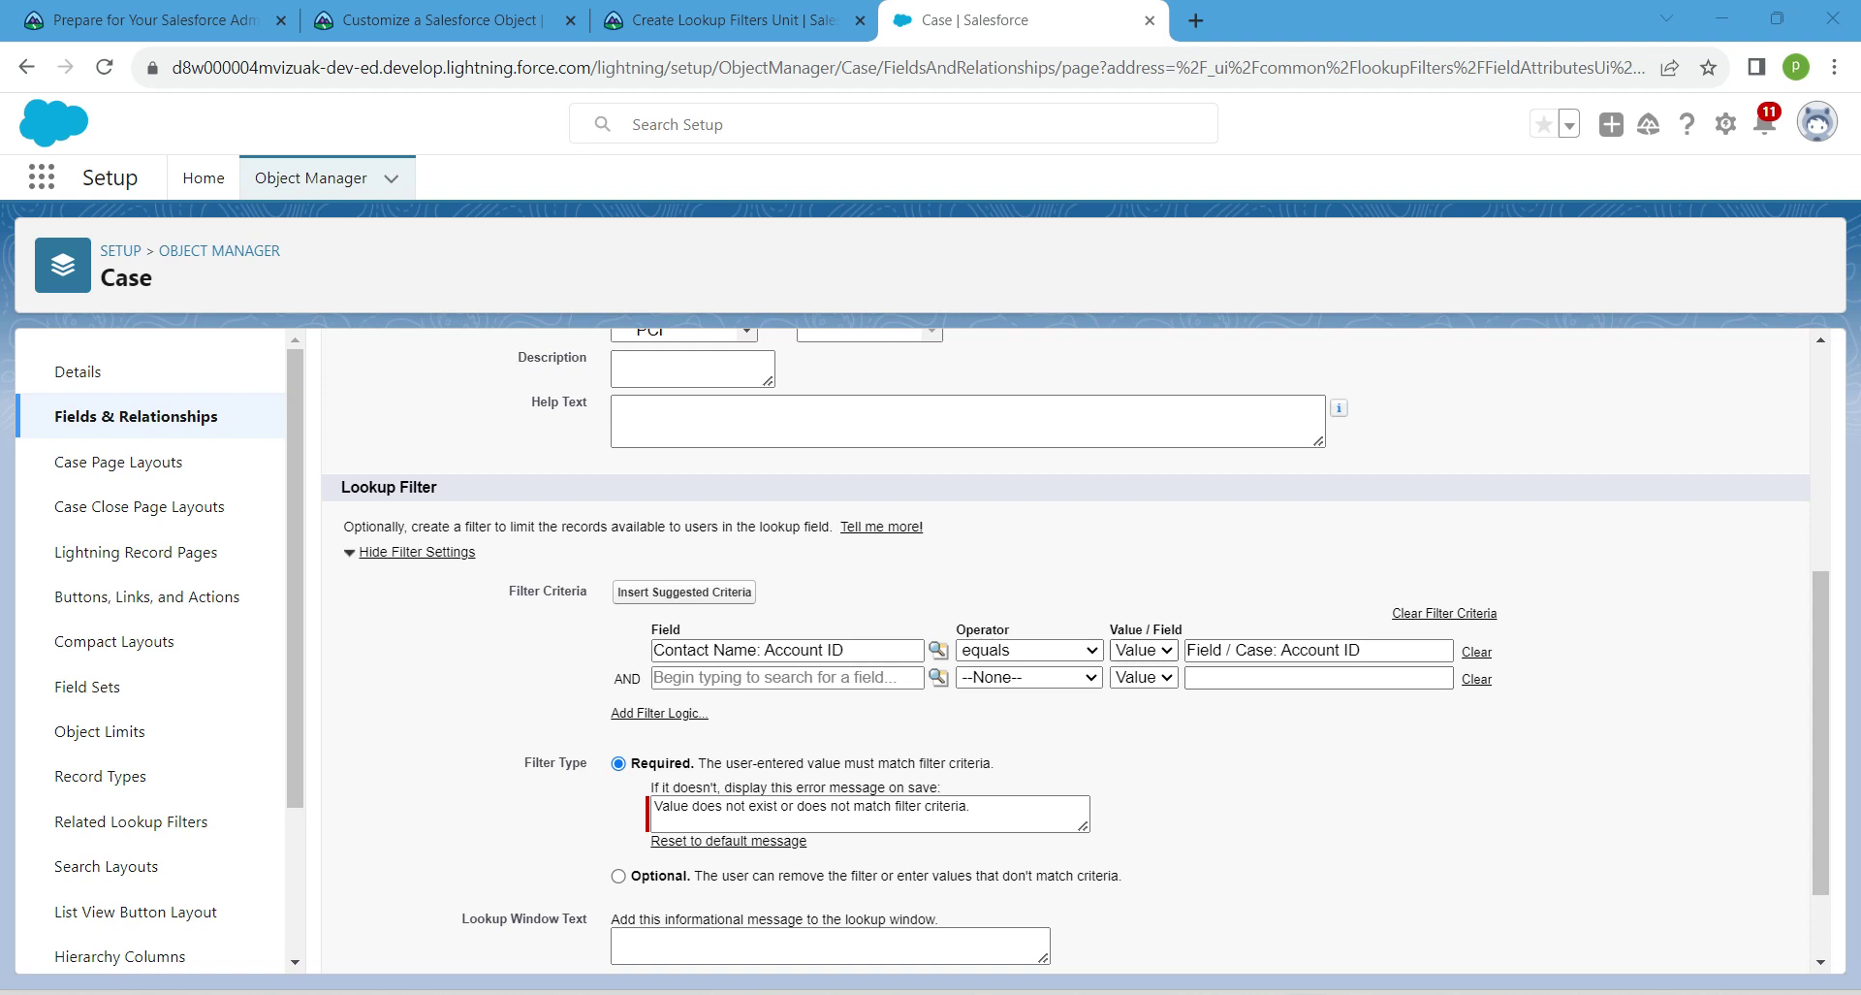
# Change the first criterion's comparison type to Field and enter "Field / Case: Account ID" as its comparison field
pyautogui.click(1144, 650)
pyautogui.press('Down')
pyautogui.press('Return')
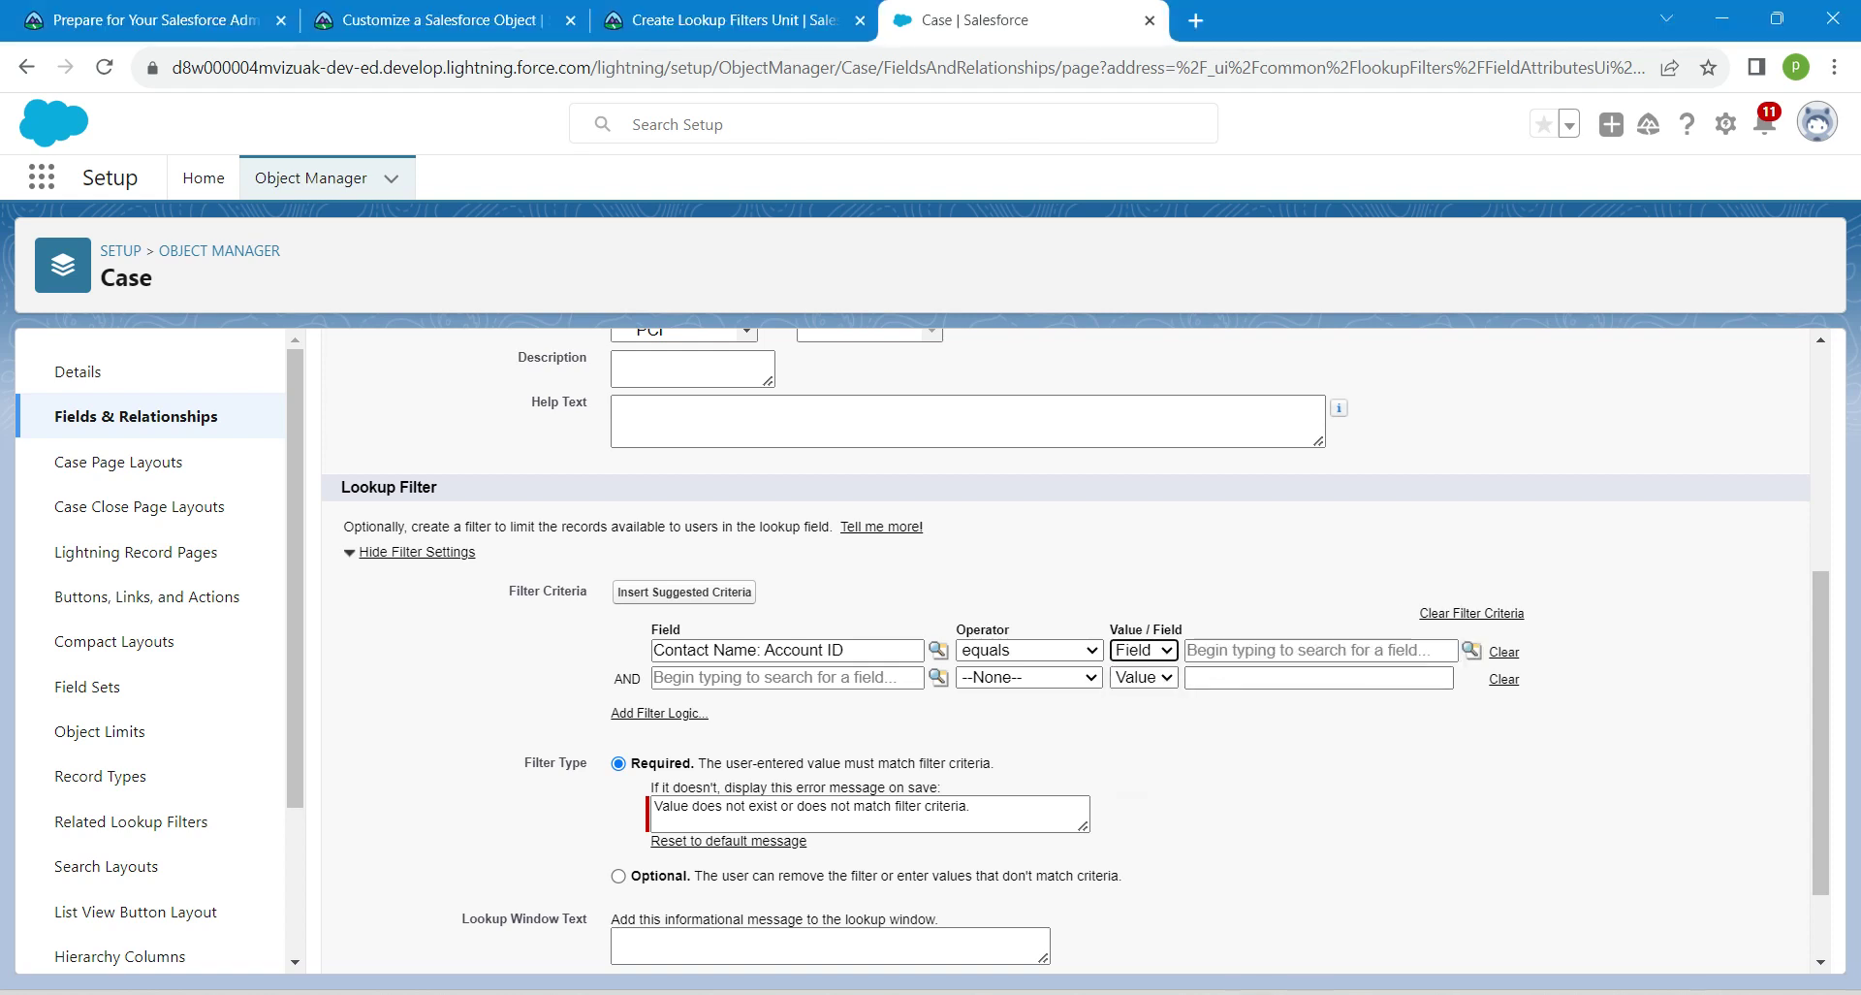
pyautogui.press('Tab')
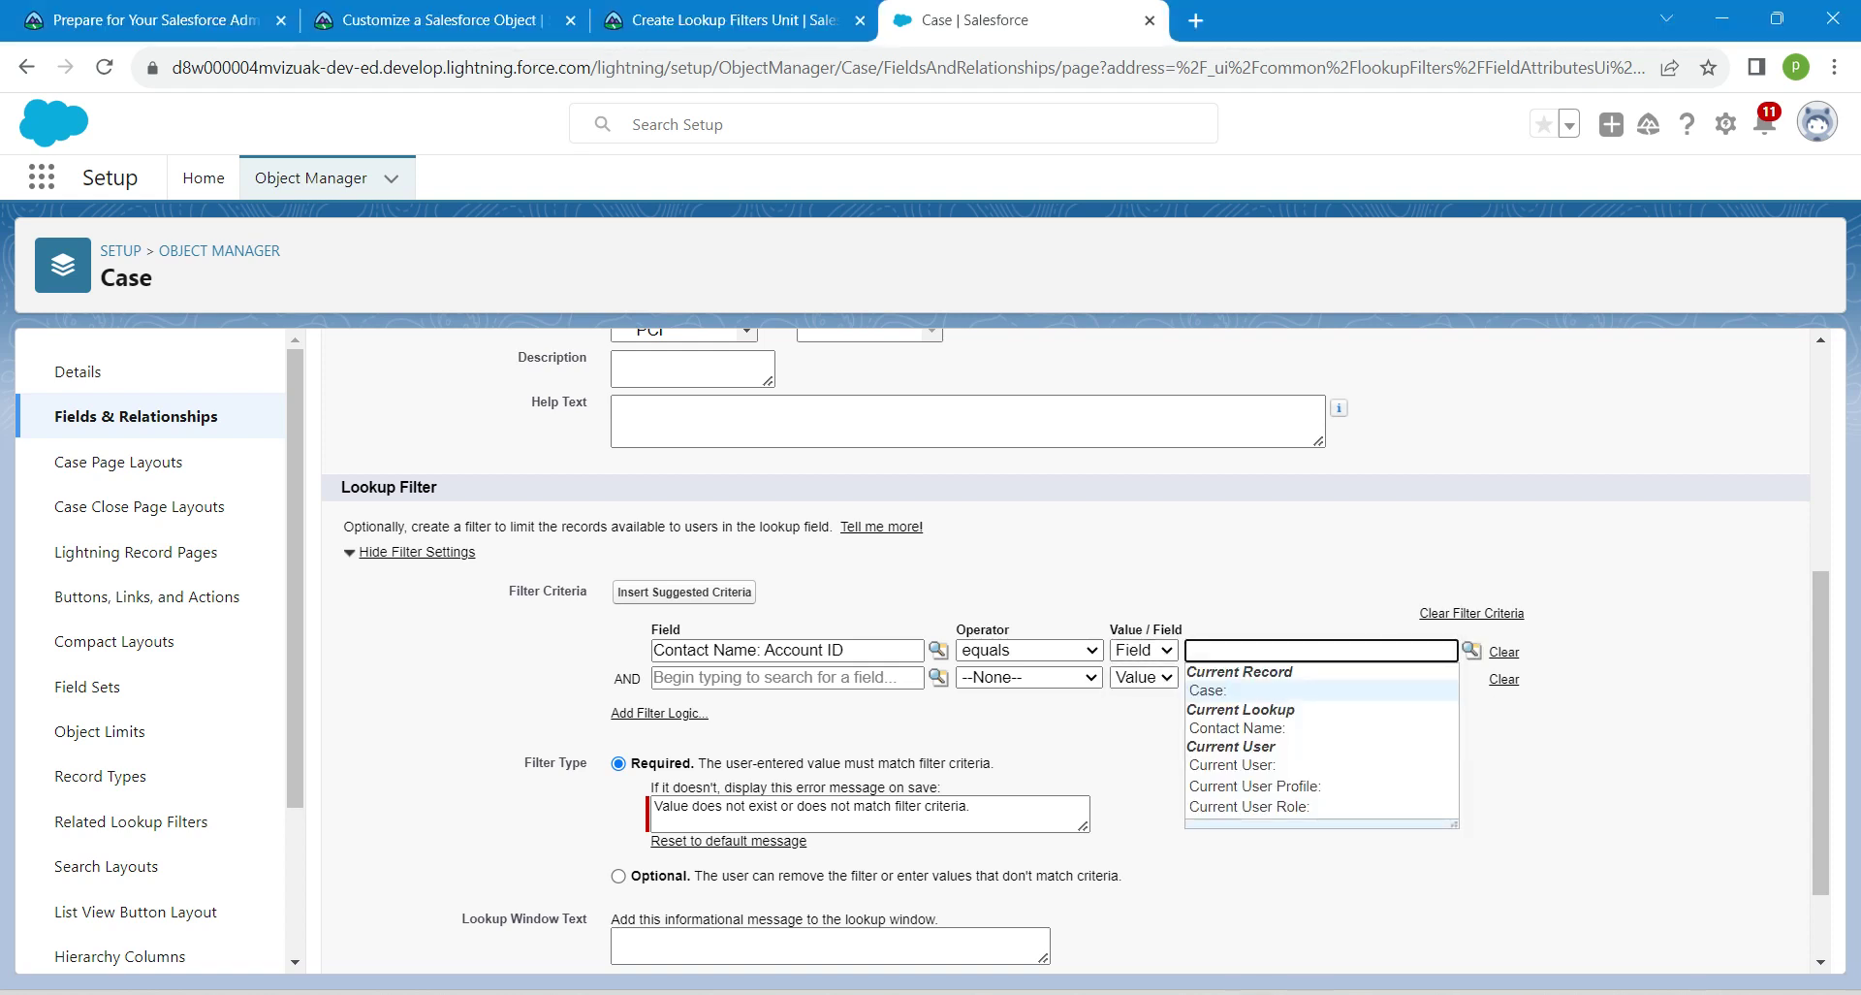
pyautogui.write('Field / Case: Account ID')
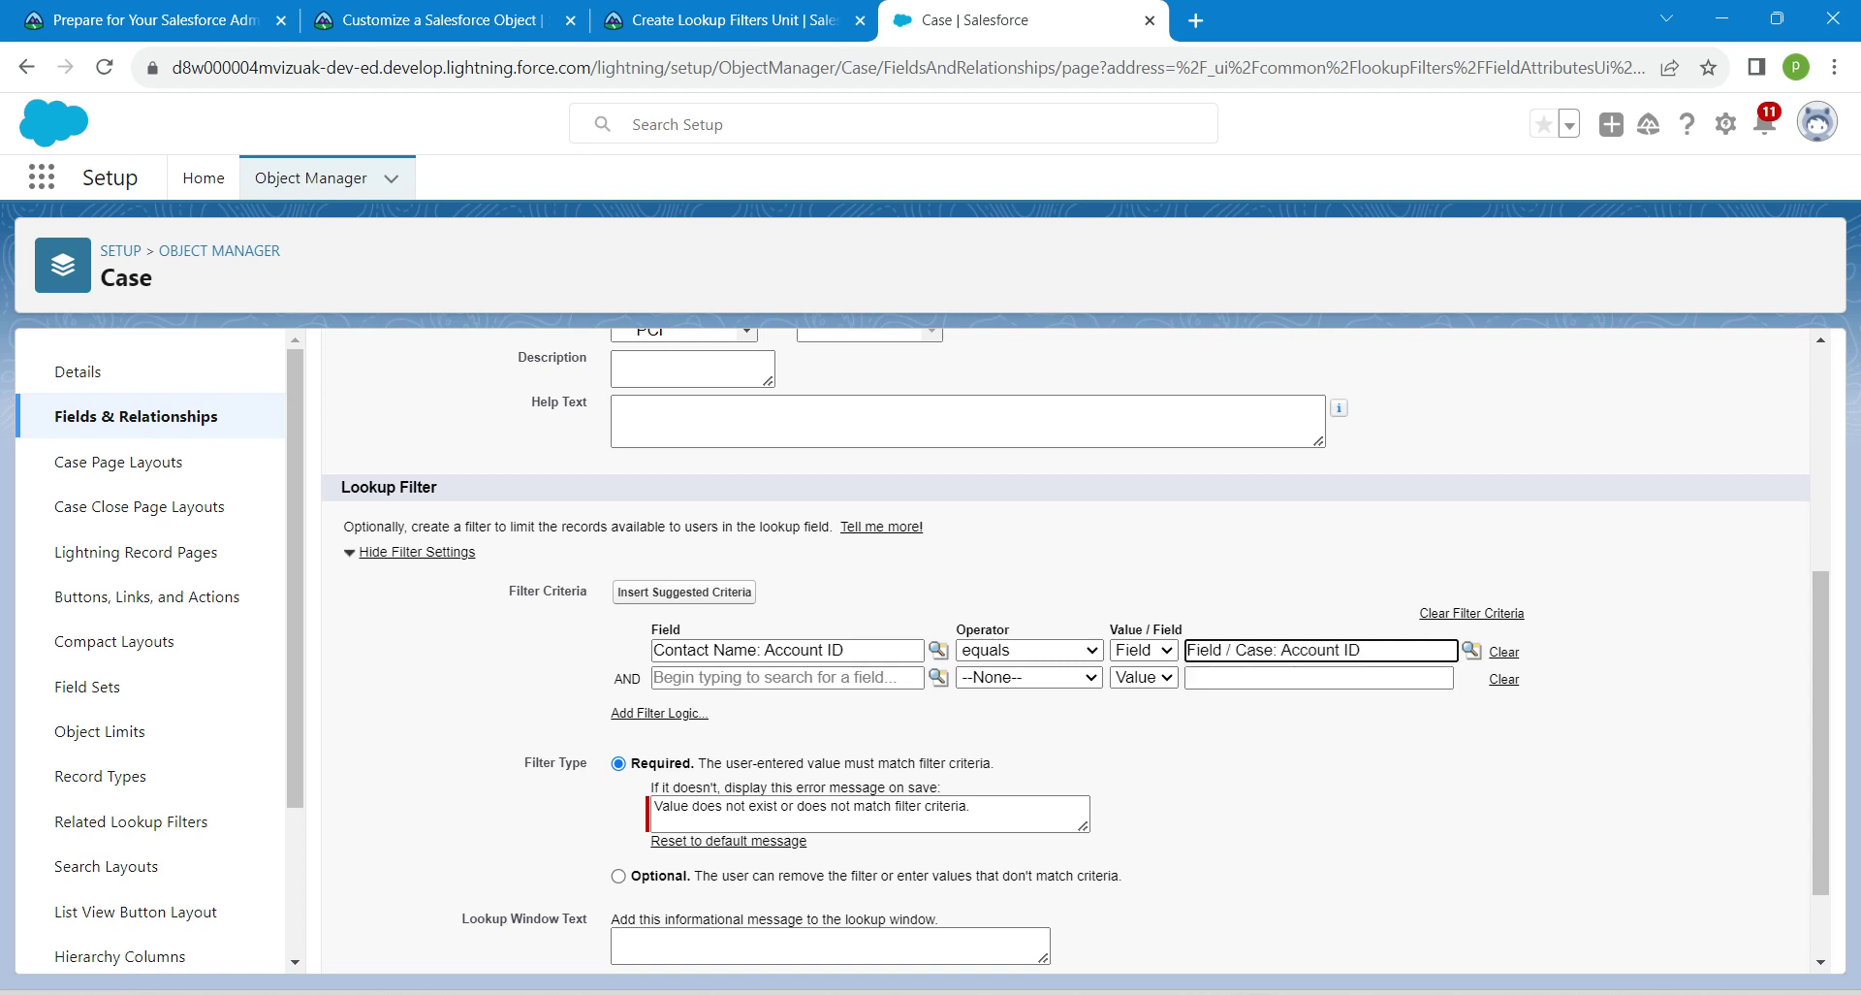
# Remove the "Field / " prefix from the comparison field and choose the suggested Case: Account ID
pyautogui.press('Home')
pyautogui.press('Delete')
pyautogui.press('Delete')
pyautogui.press('Delete')
pyautogui.press('Delete')
pyautogui.press('Delete')
pyautogui.press('Delete')
pyautogui.press('Delete')
pyautogui.press('Delete')
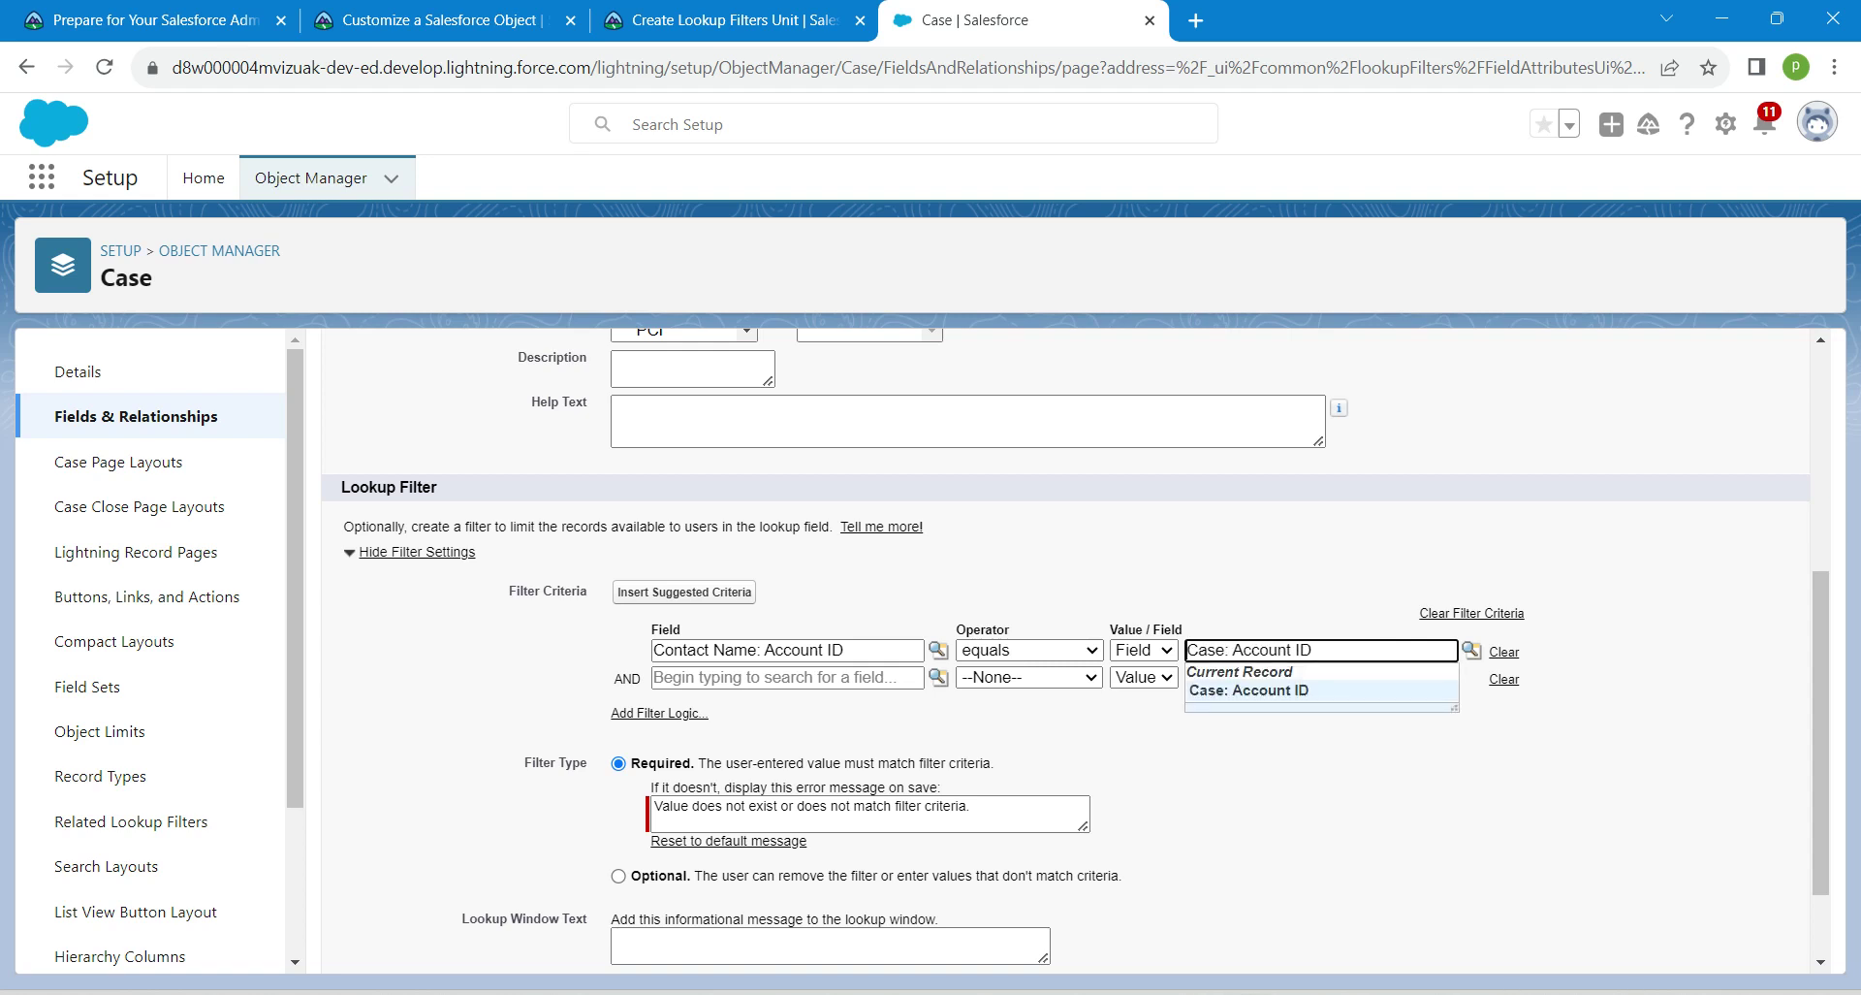
pyautogui.click(1248, 690)
pyautogui.click(1290, 766)
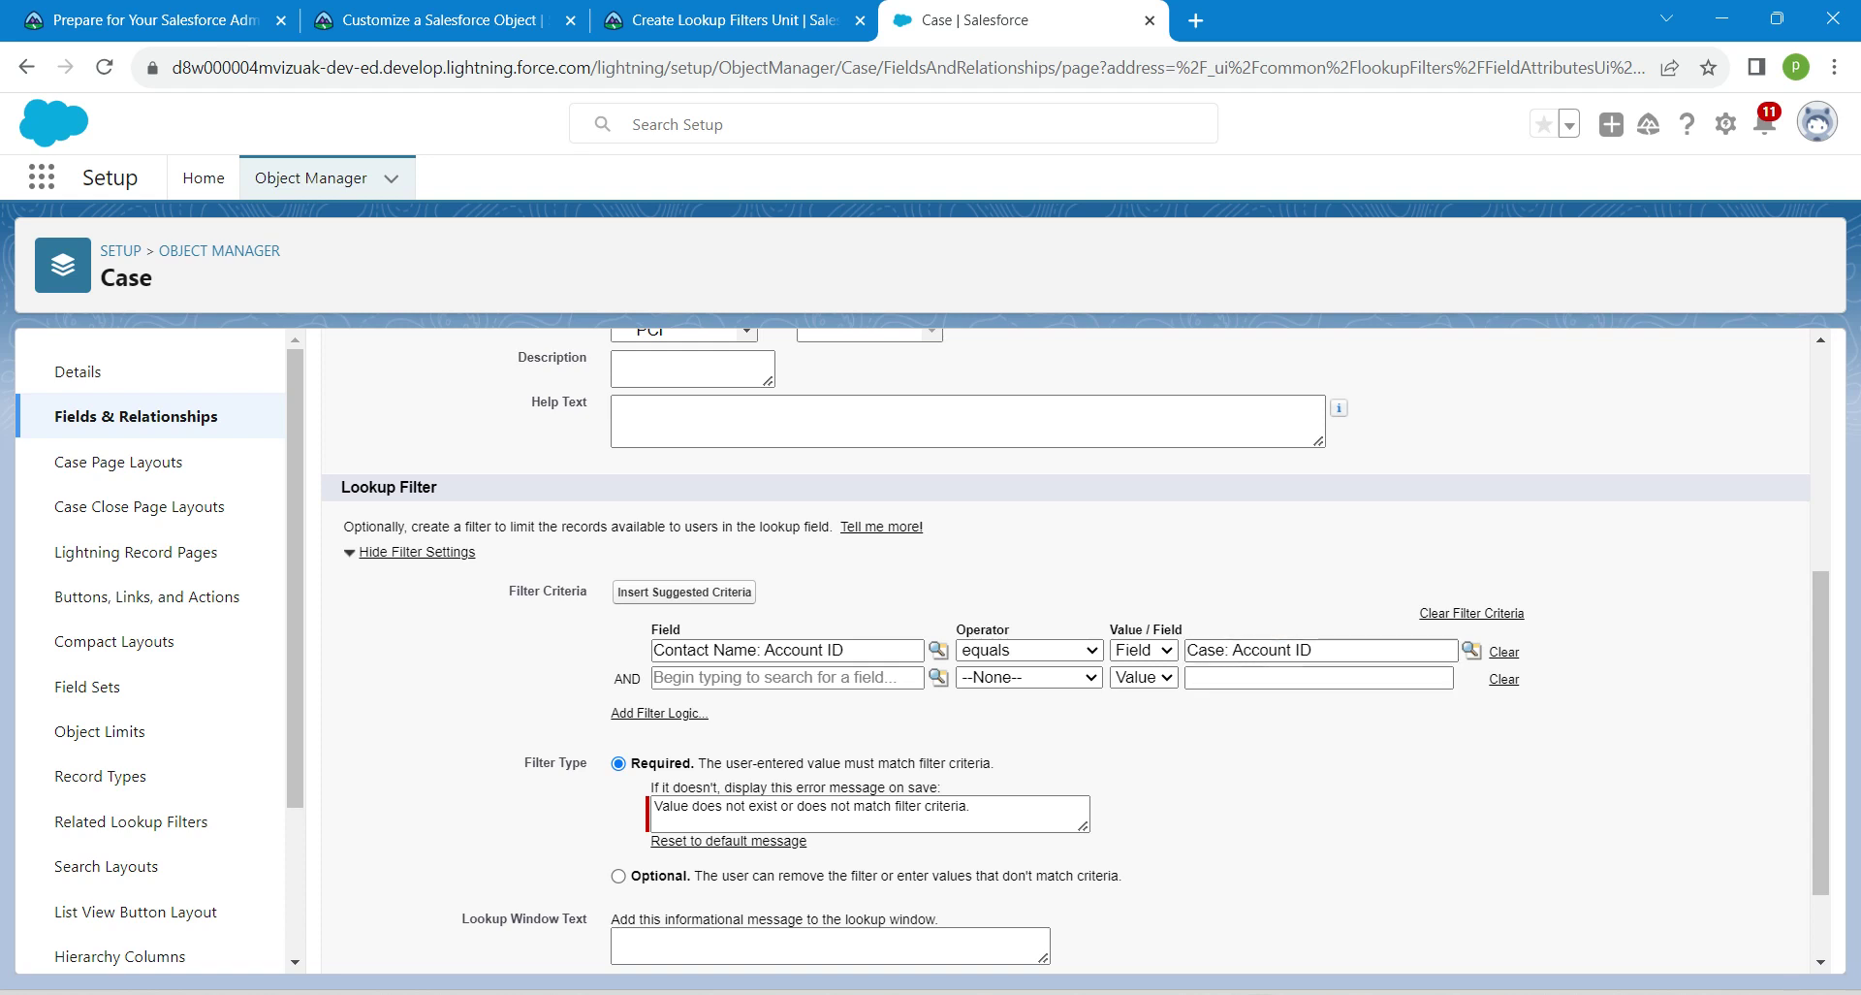
# Save the Contact Name field with its lookup filter and check the saved filter type
pyautogui.scroll(-1, 1067, 650)
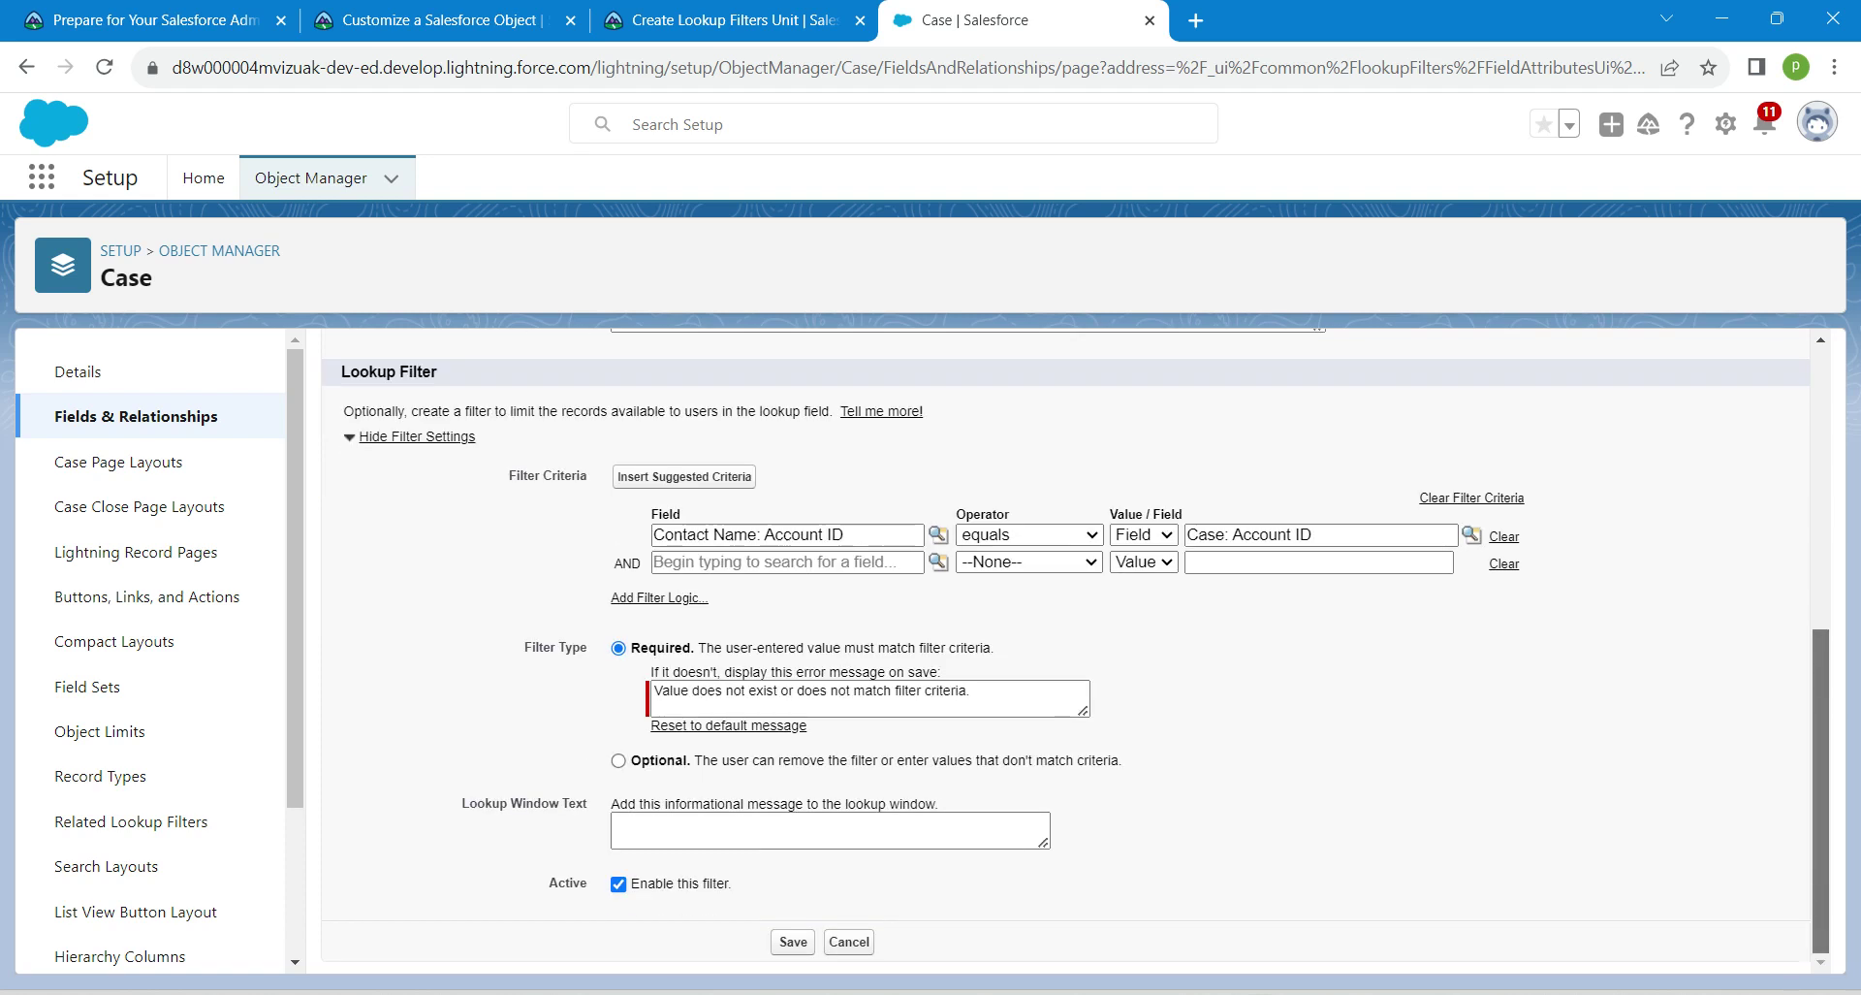
pyautogui.click(793, 942)
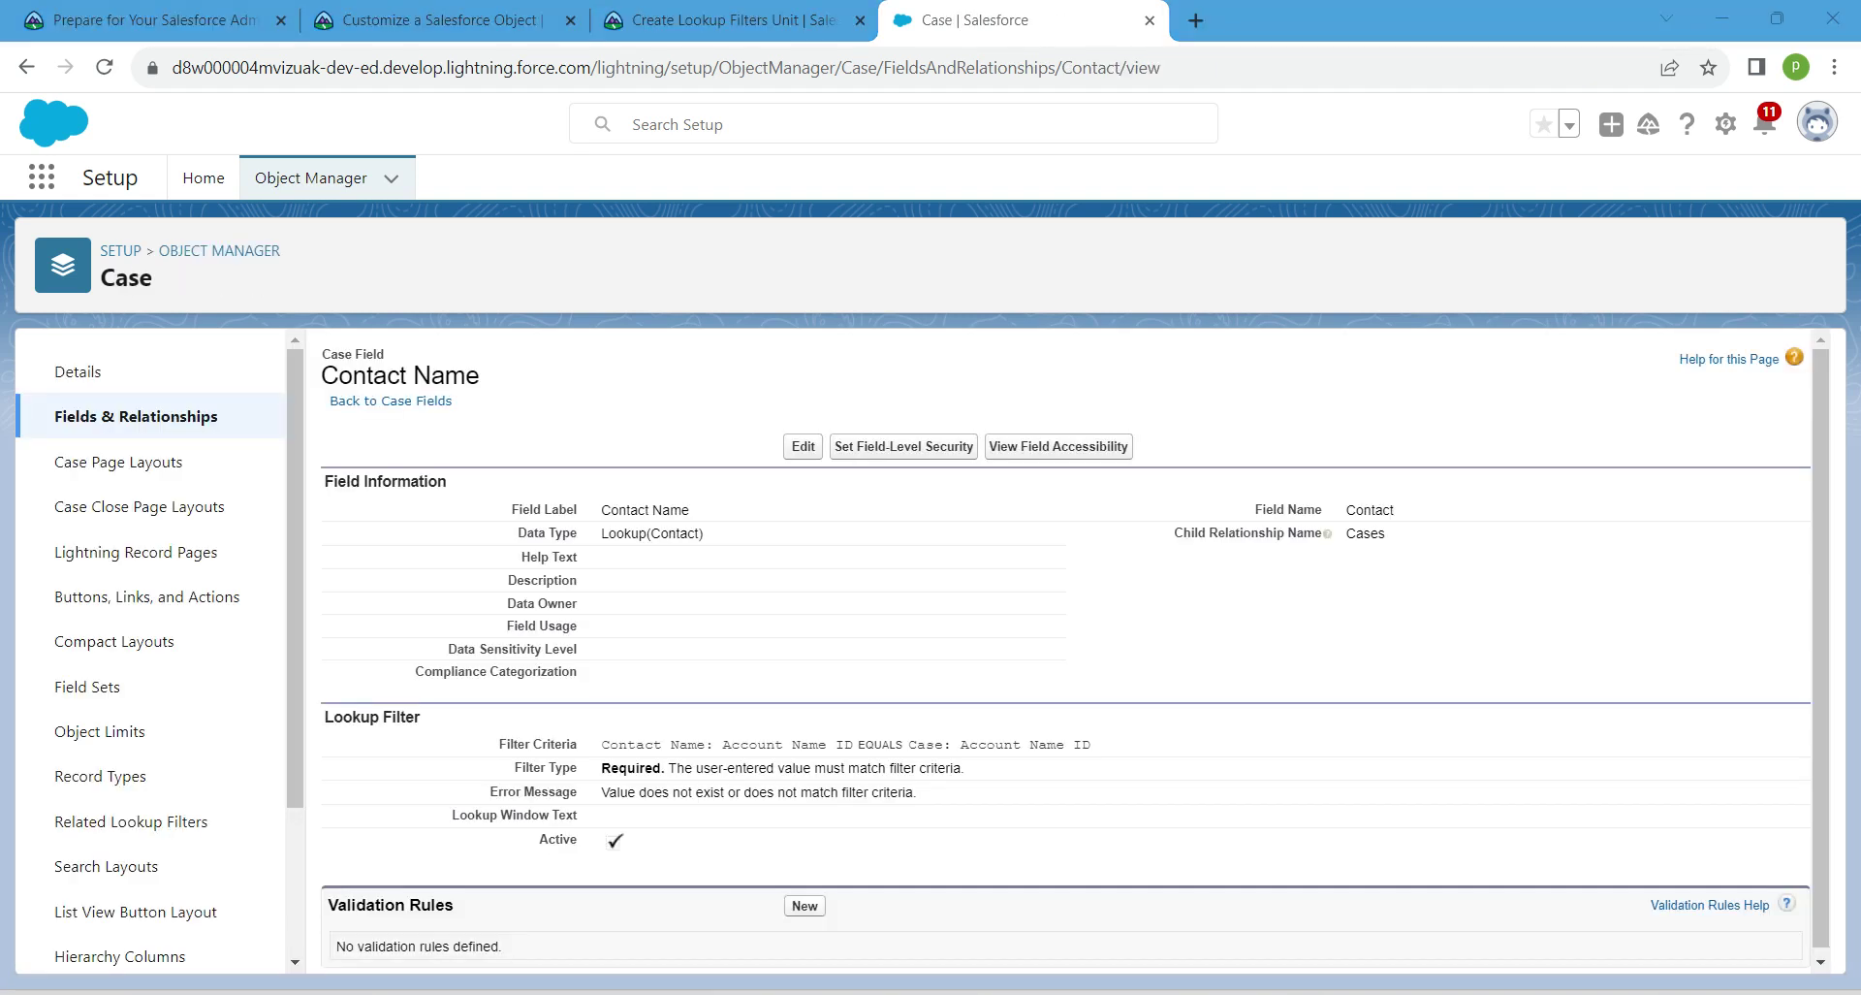
pyautogui.moveTo(602, 767); pyautogui.dragTo(663, 792)
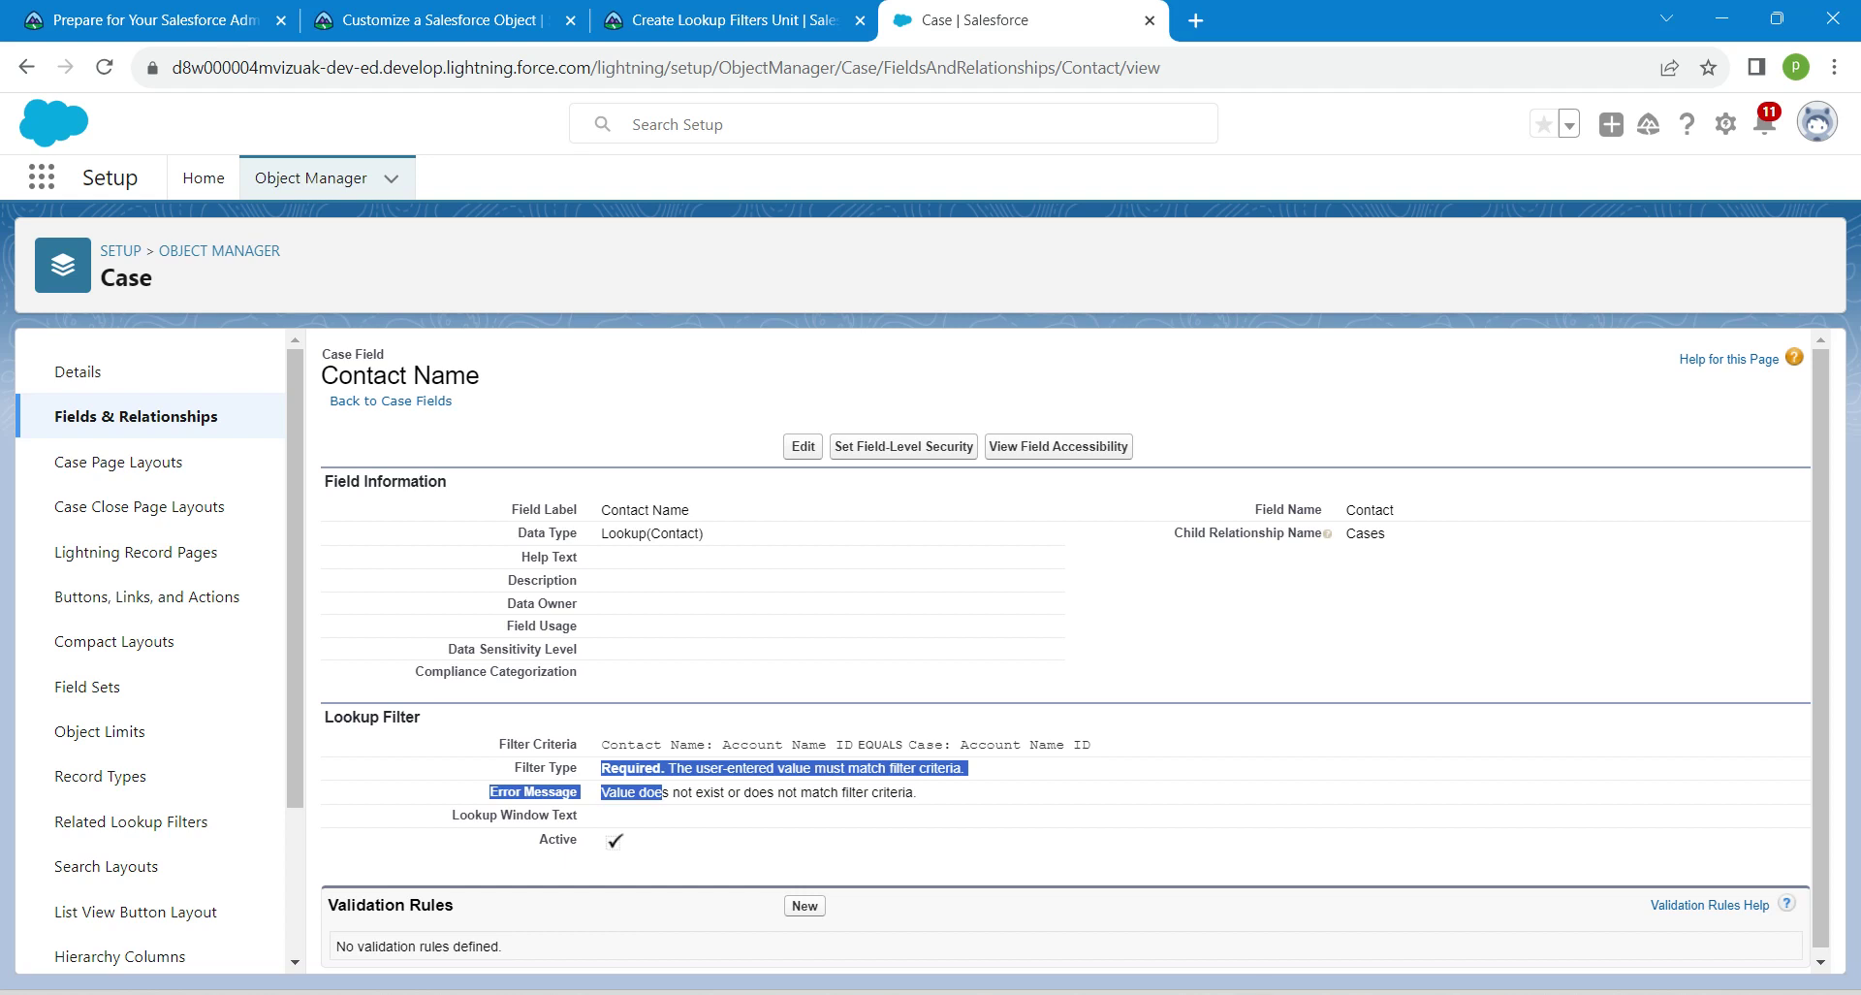
pyautogui.click(663, 793)
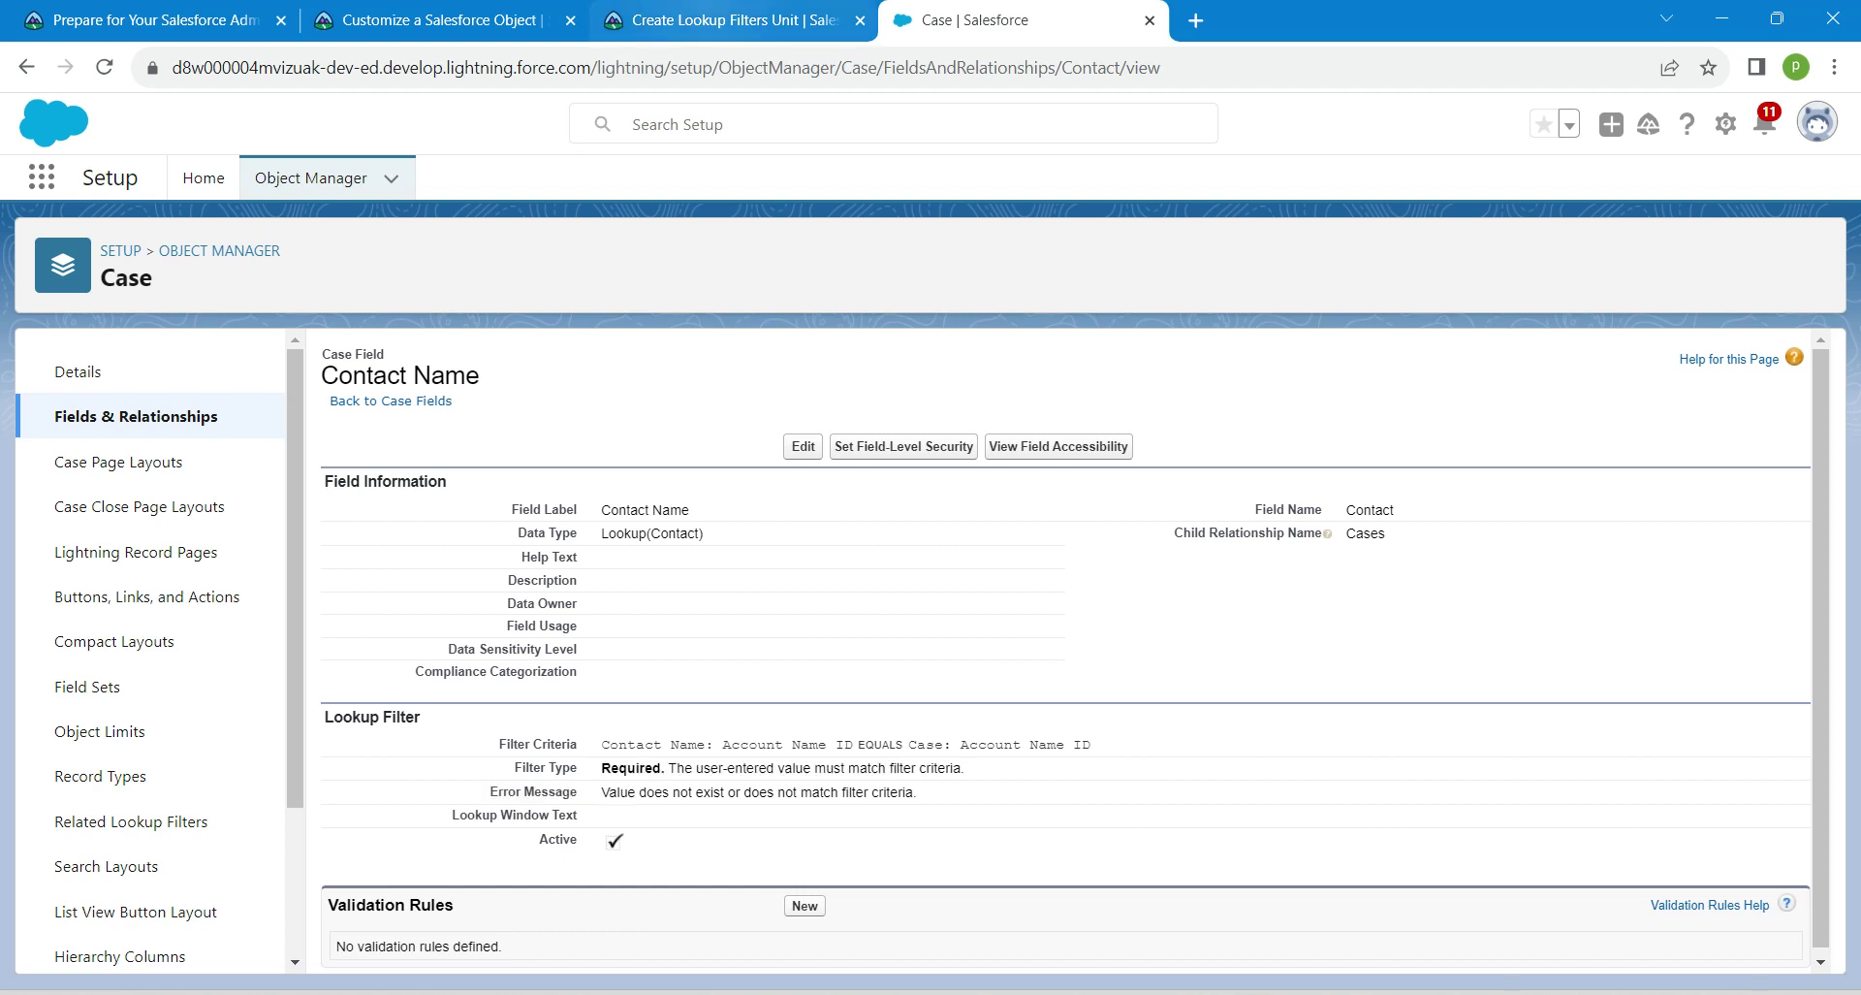
# Return to Trailhead's Create Lookup Filters unit and verify the step to earn its points
pyautogui.click(722, 19)
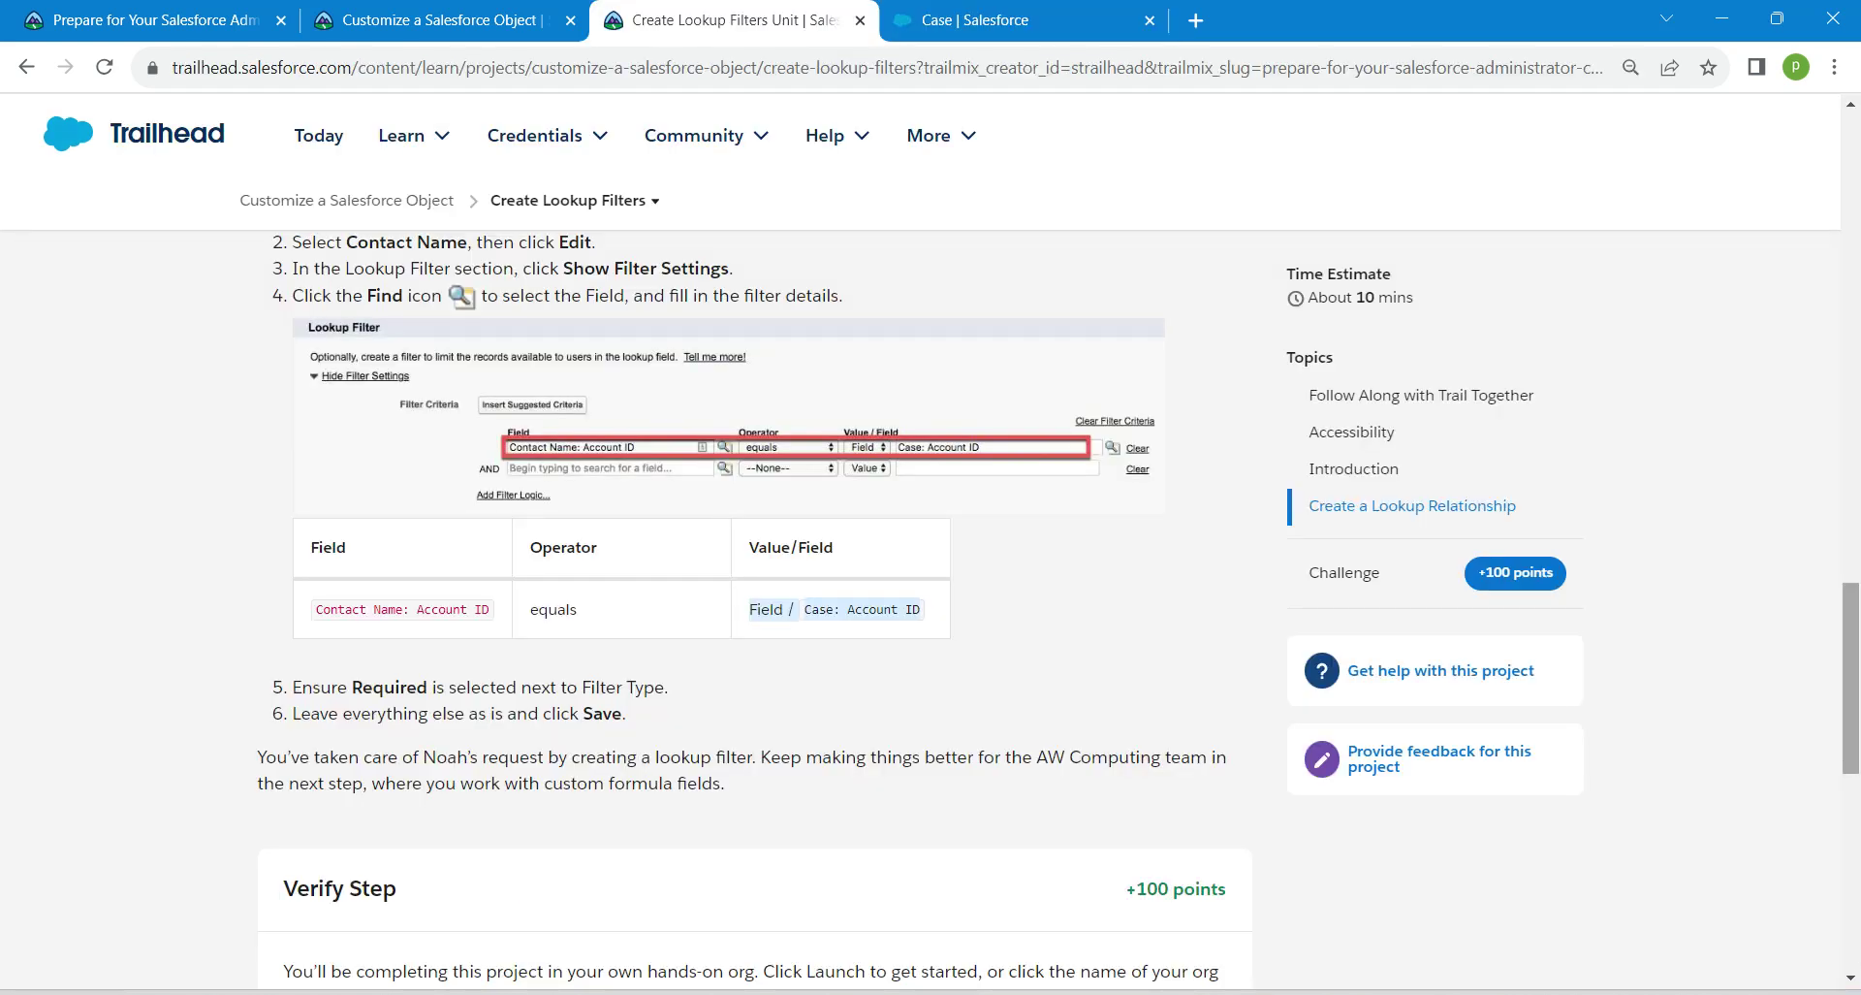
pyautogui.scroll(-7, 754, 582)
pyautogui.click(425, 579)
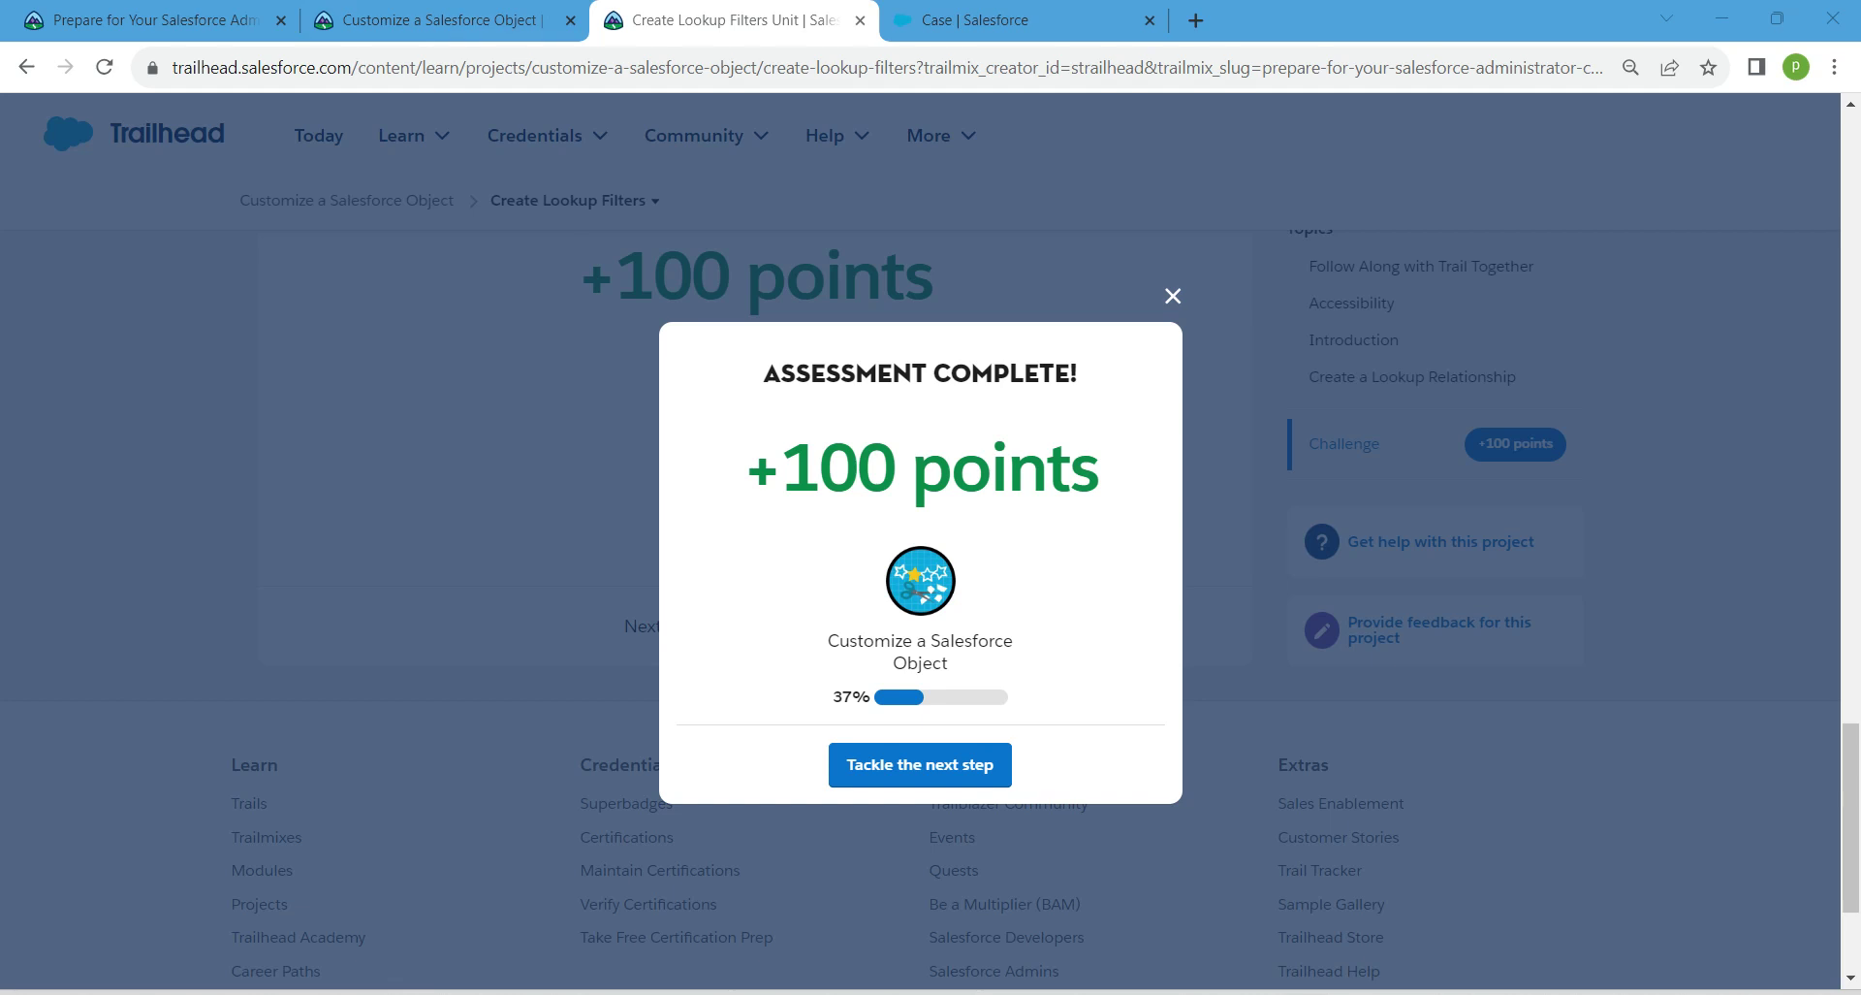
# Reload the Customize a Salesforce Object project page and check the completion status of its units
pyautogui.click(436, 20)
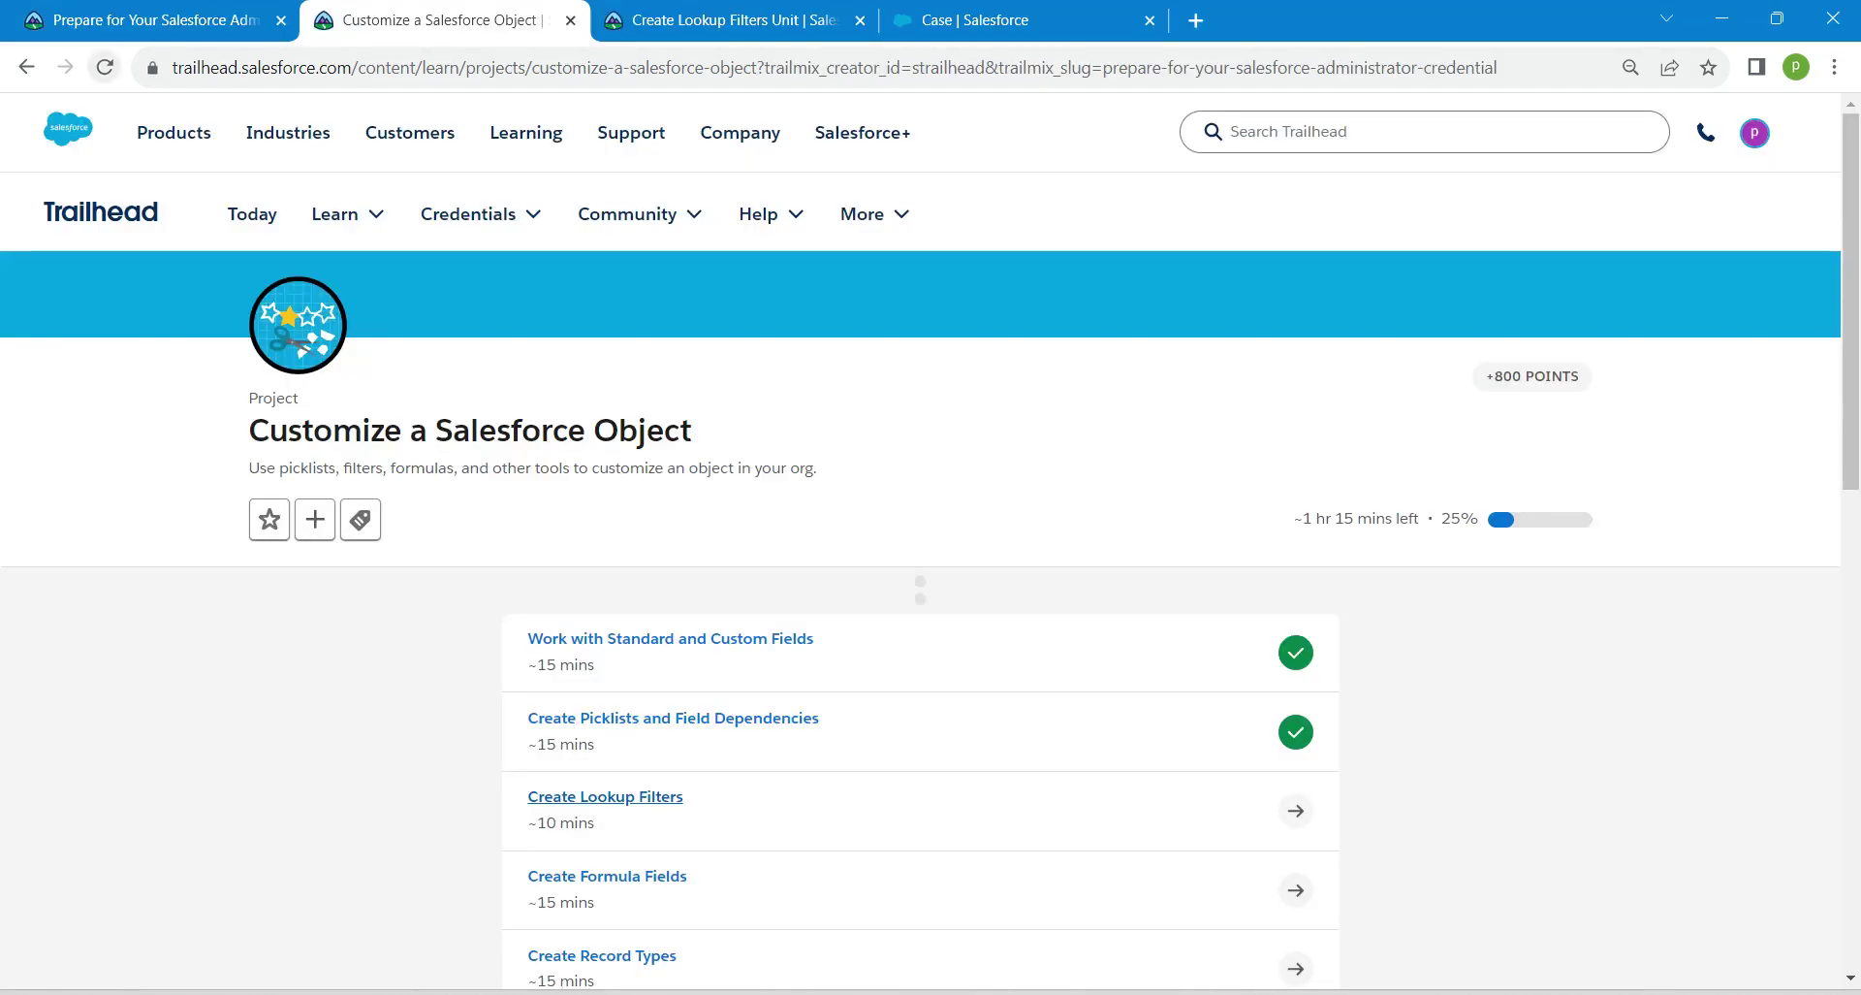
pyautogui.click(105, 67)
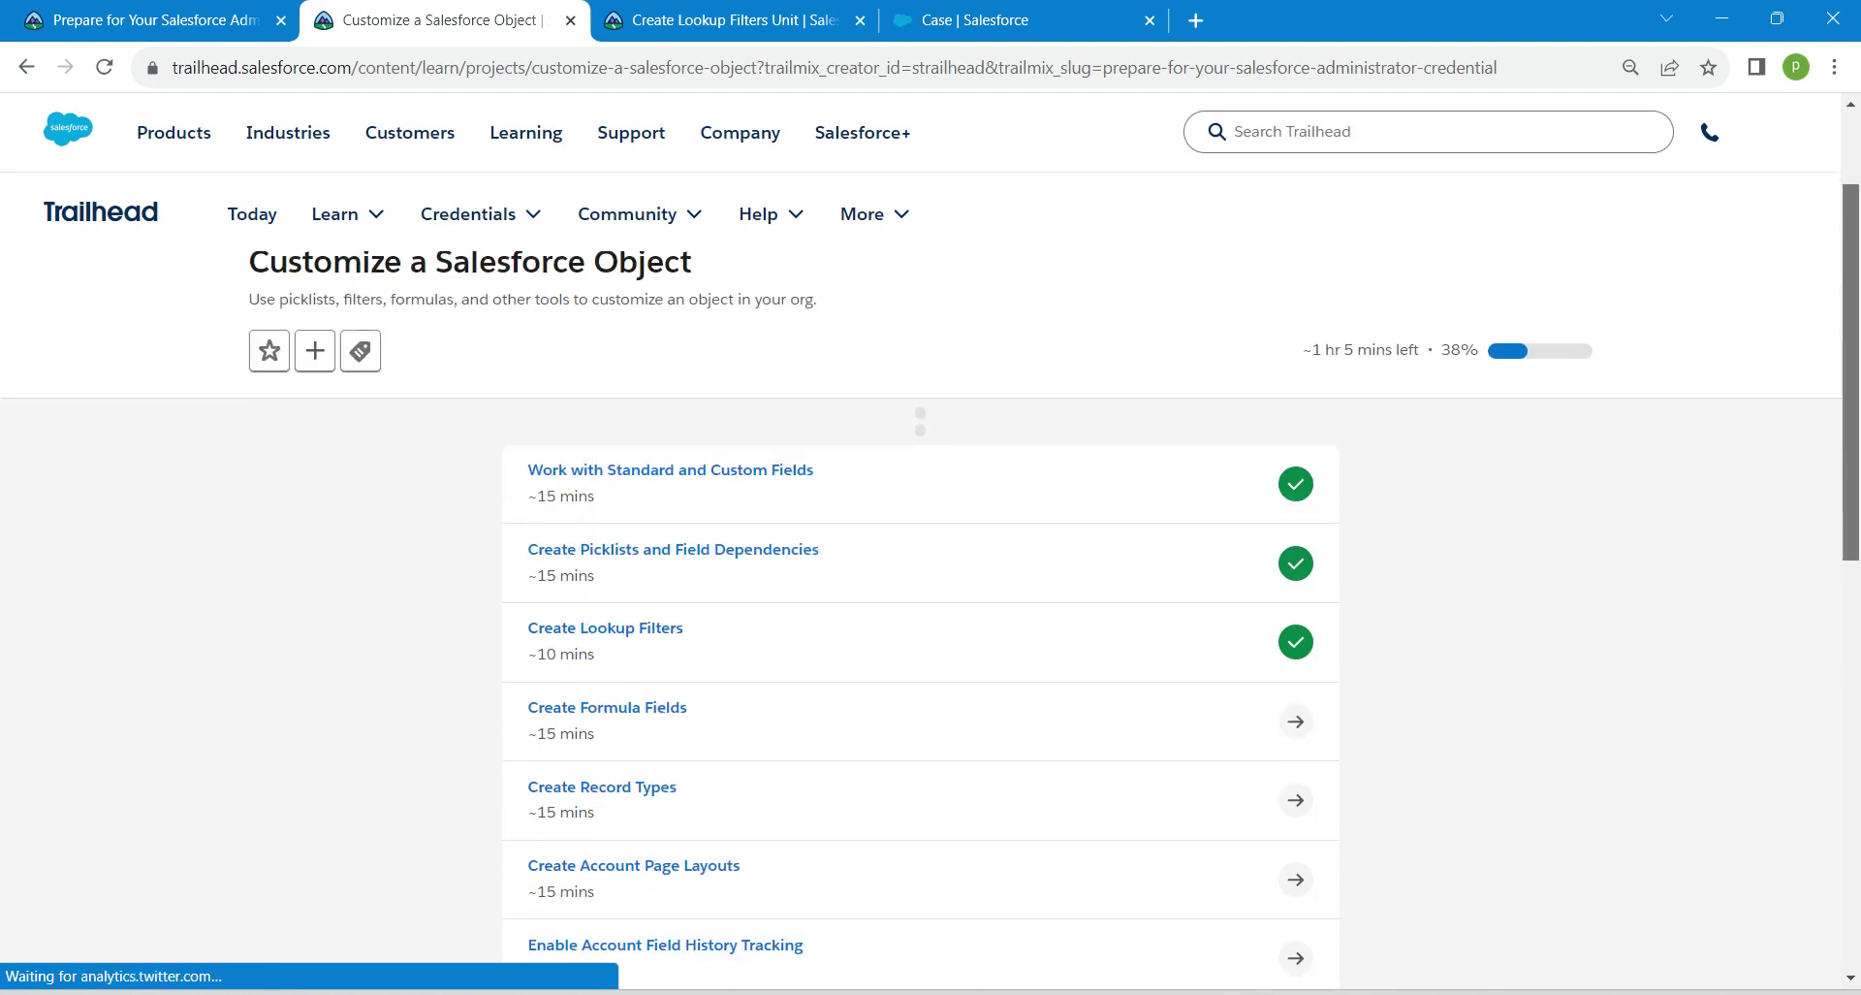
pyautogui.moveTo(1851, 372); pyautogui.dragTo(1851, 486)
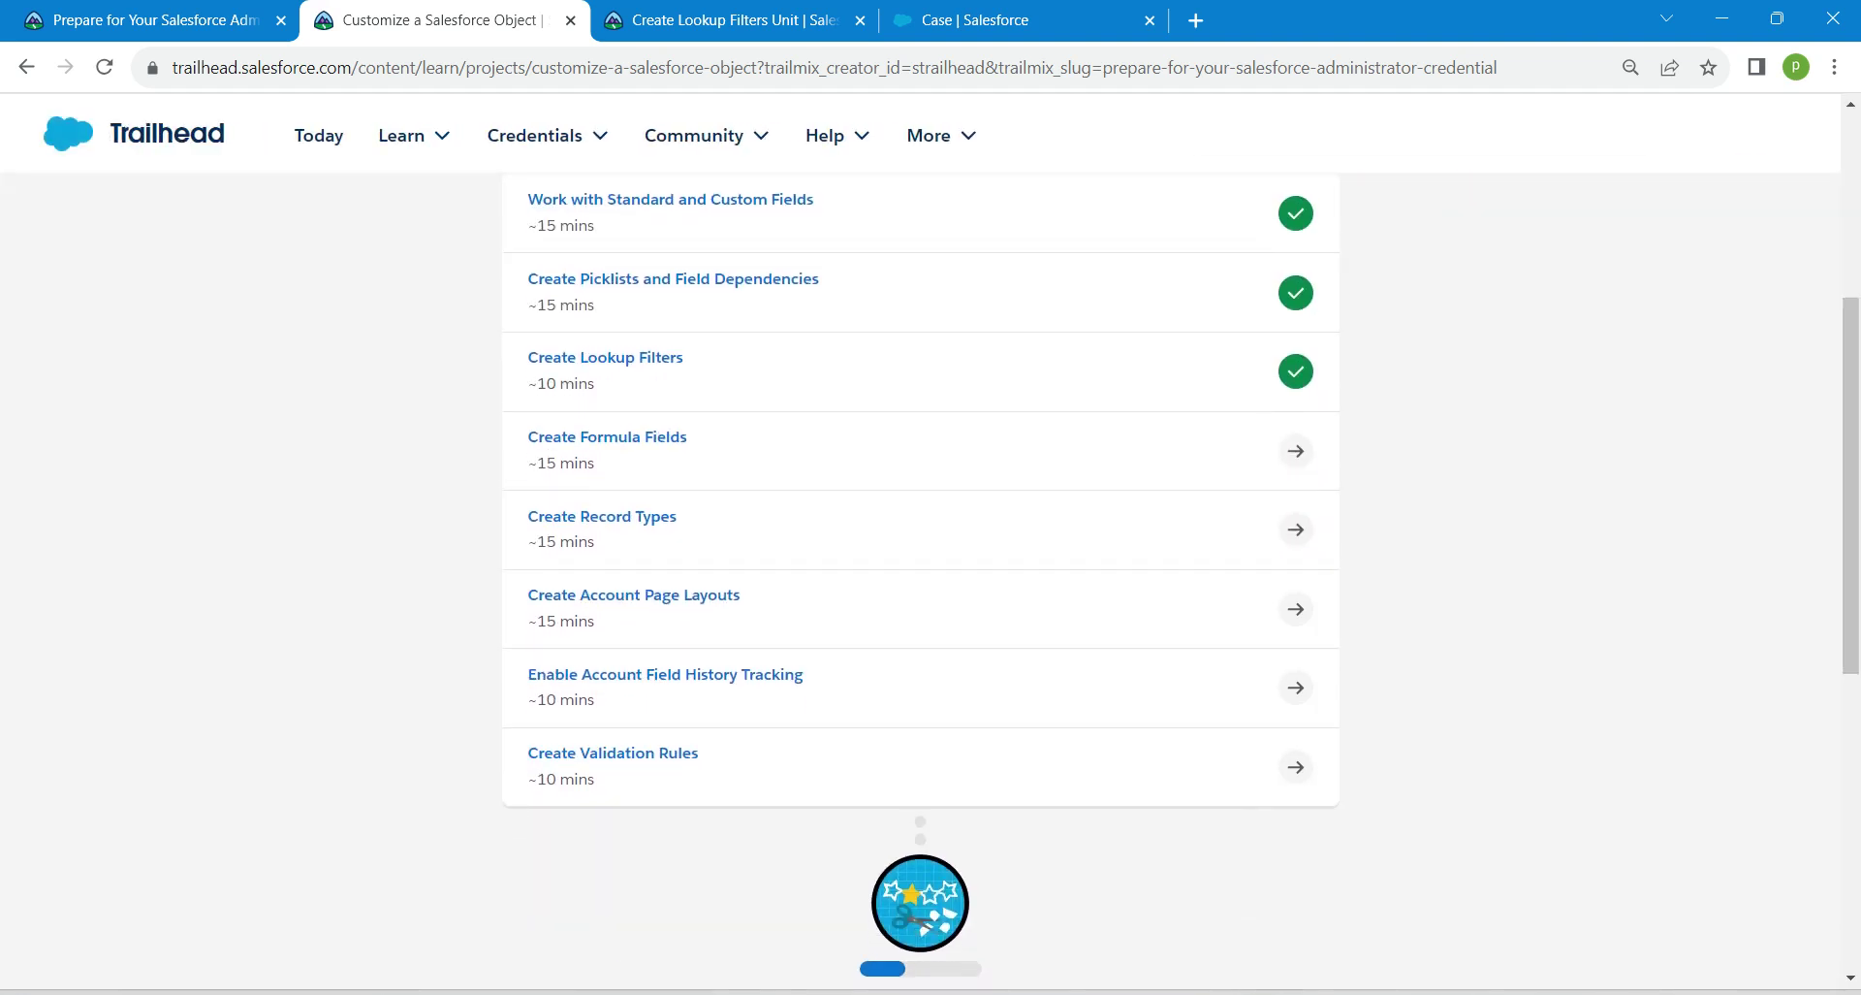